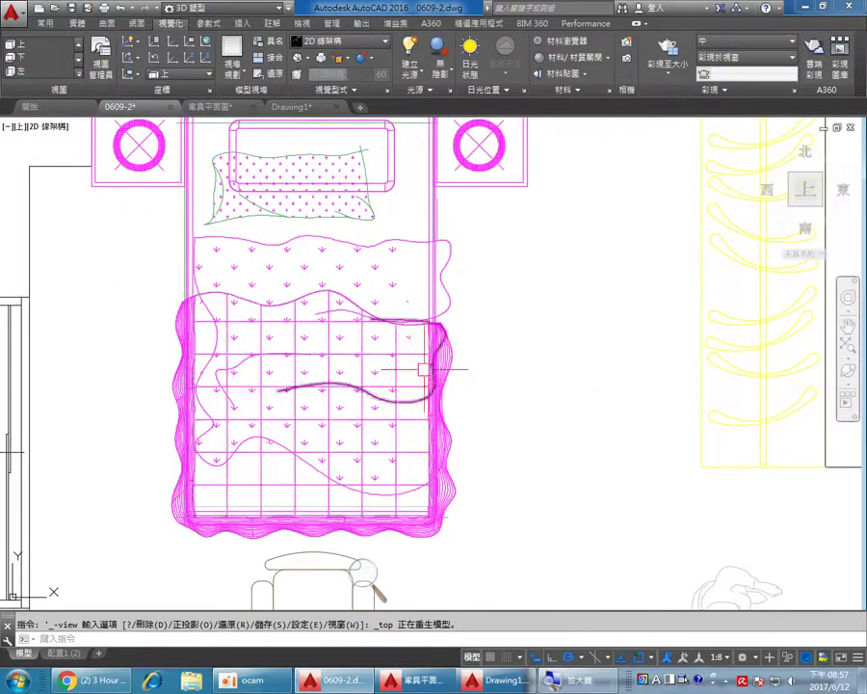
- Orbit the bedroom plan to an oblique 3D view and apply the Conceptual (概念) visual style
middle_click_drag(272, 228, 266, 281)
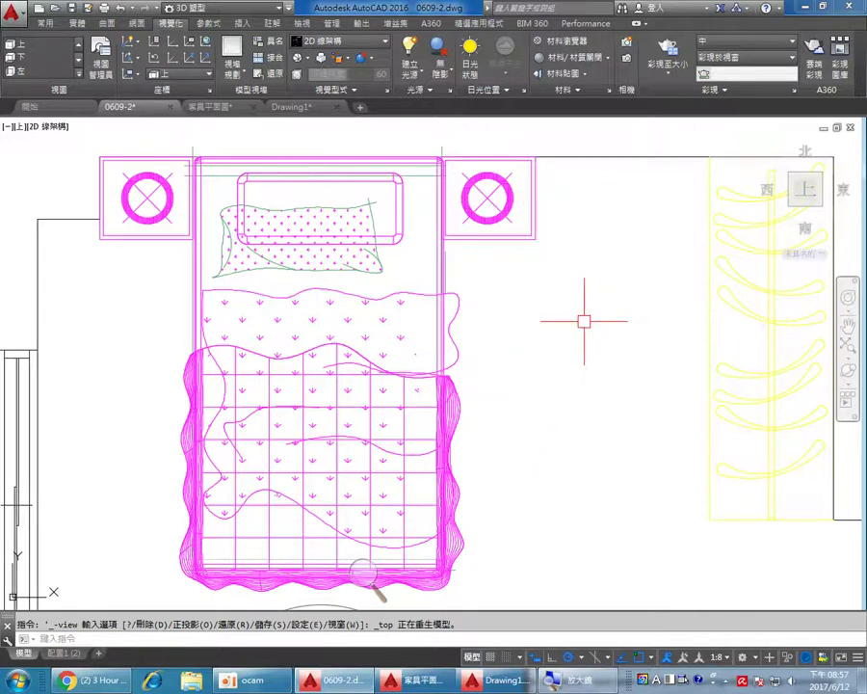
scroll(584, 321, "down", 2)
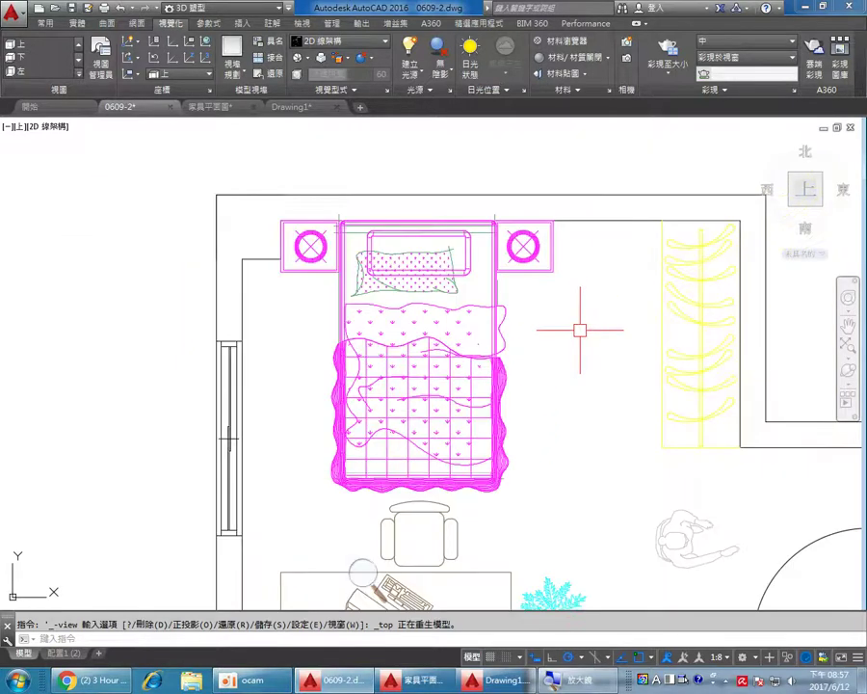
left_click(848, 369)
left_click_drag(445, 478, 463, 169)
right_click(463, 169)
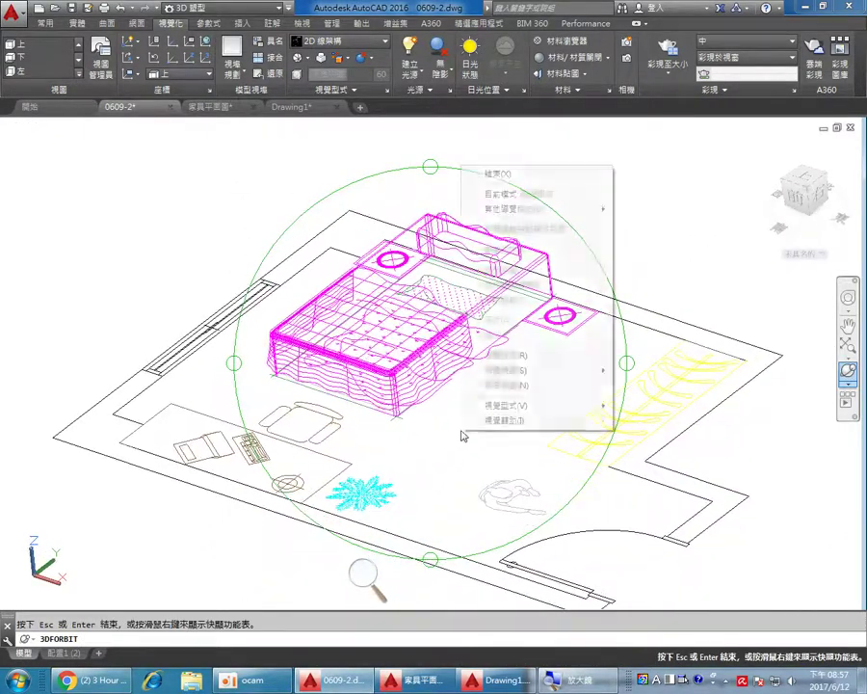
left_click(498, 175)
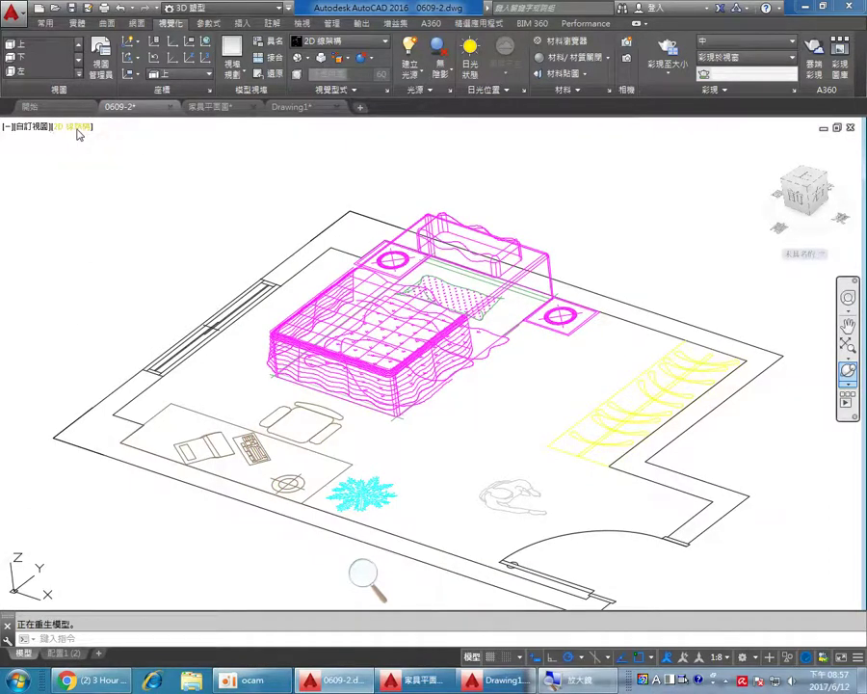
left_click(77, 131)
left_click(111, 183)
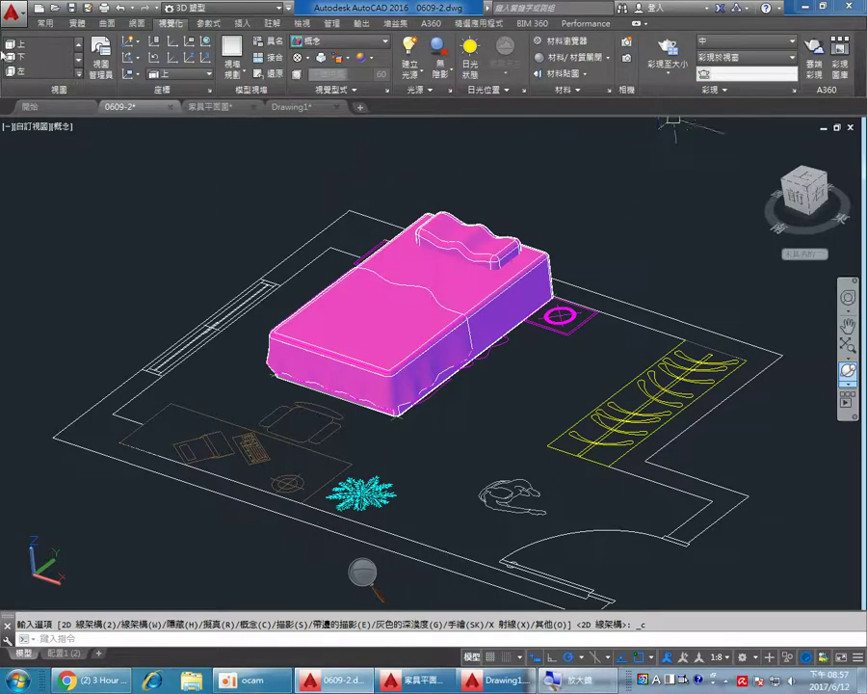
- Turn off the current layer 床 to hide the bed model
left_click(76, 24)
left_click(46, 24)
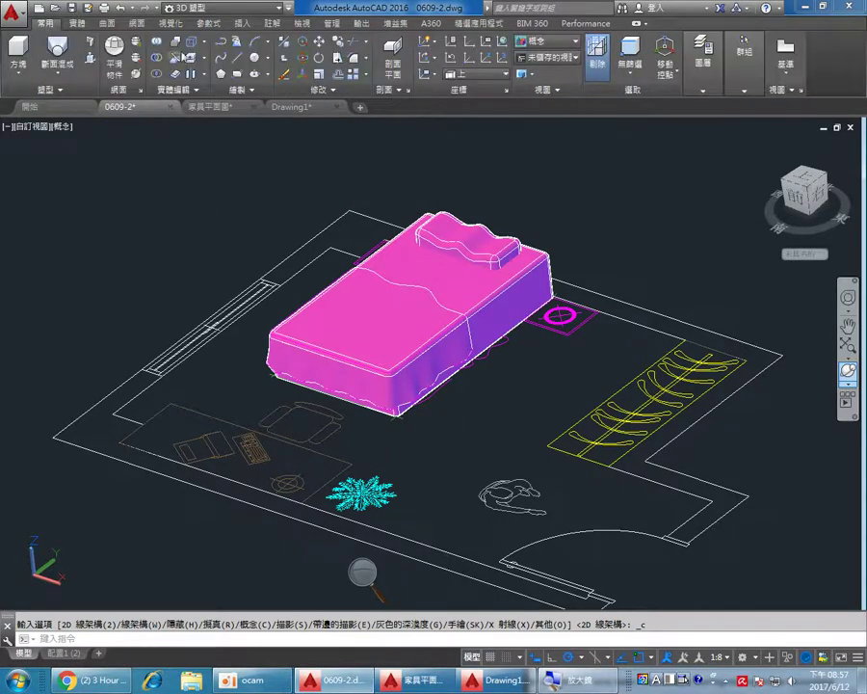
left_click(704, 56)
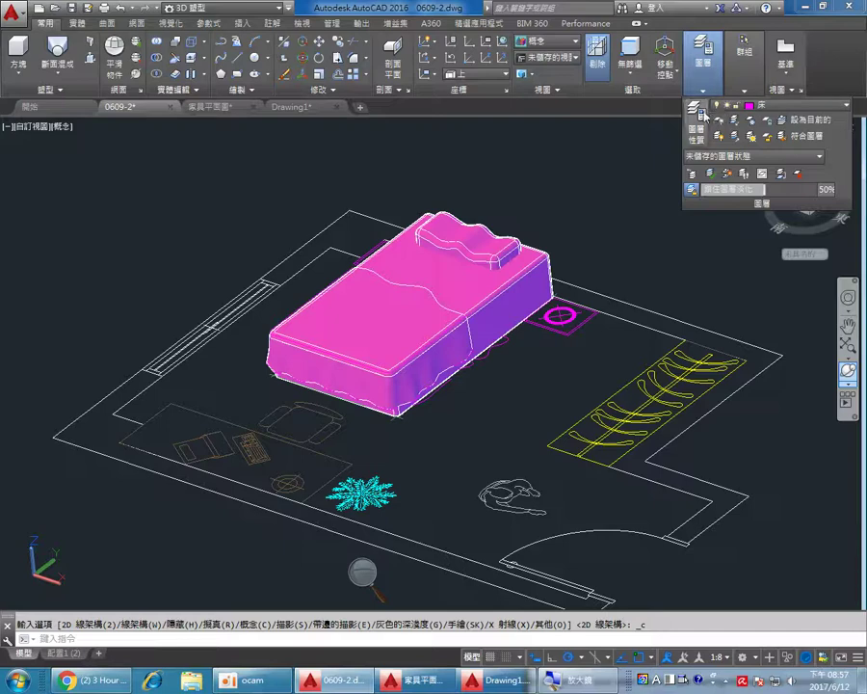
left_click(790, 107)
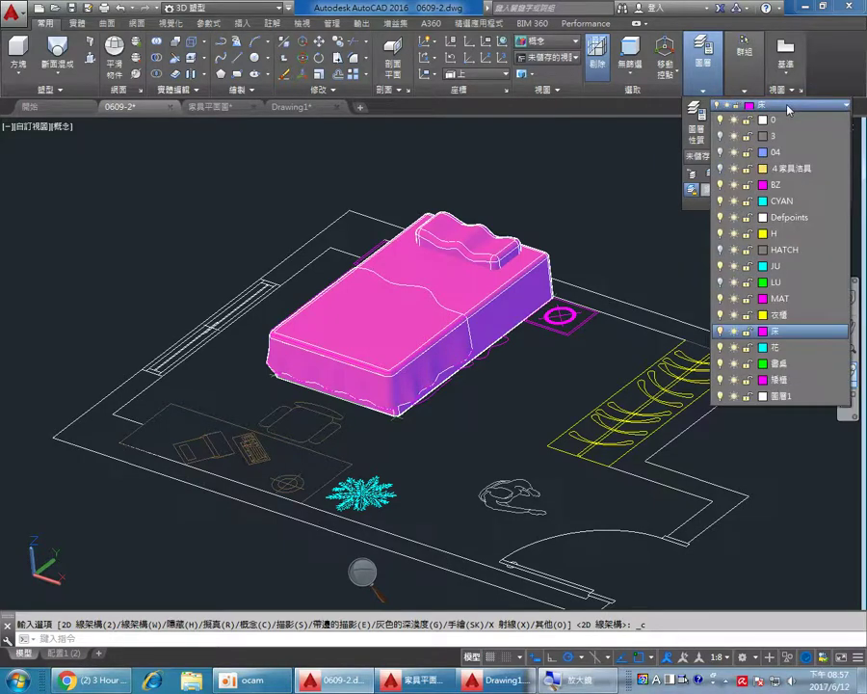
left_click(359, 568)
left_click(378, 581)
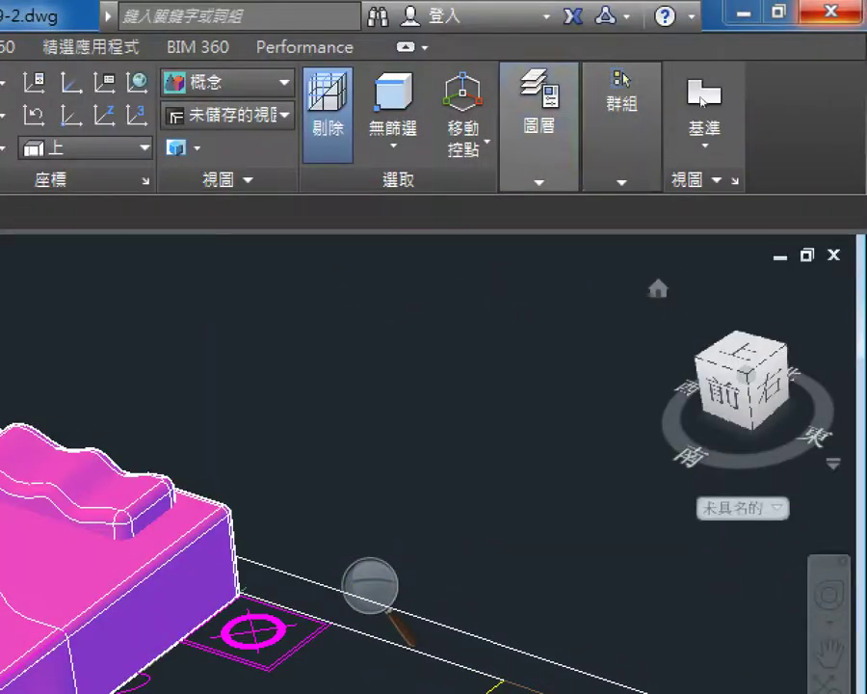
left_click(540, 126)
left_click(743, 210)
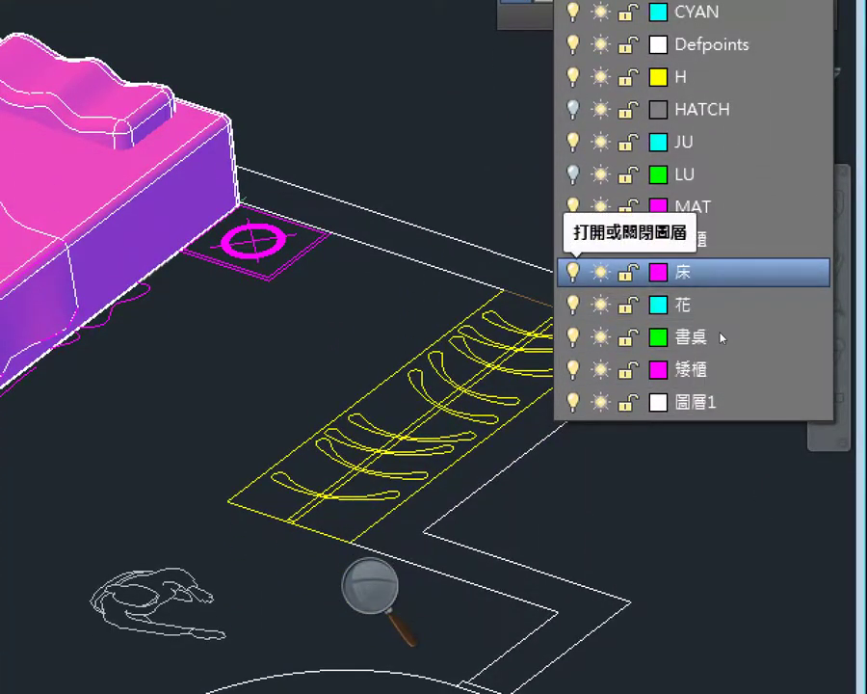
left_click(572, 272)
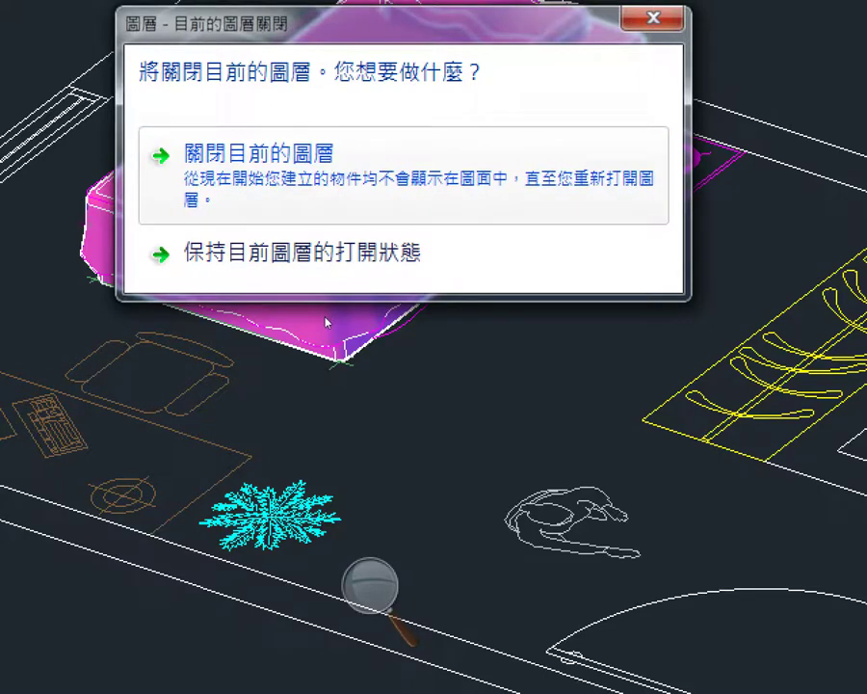
left_click(197, 156)
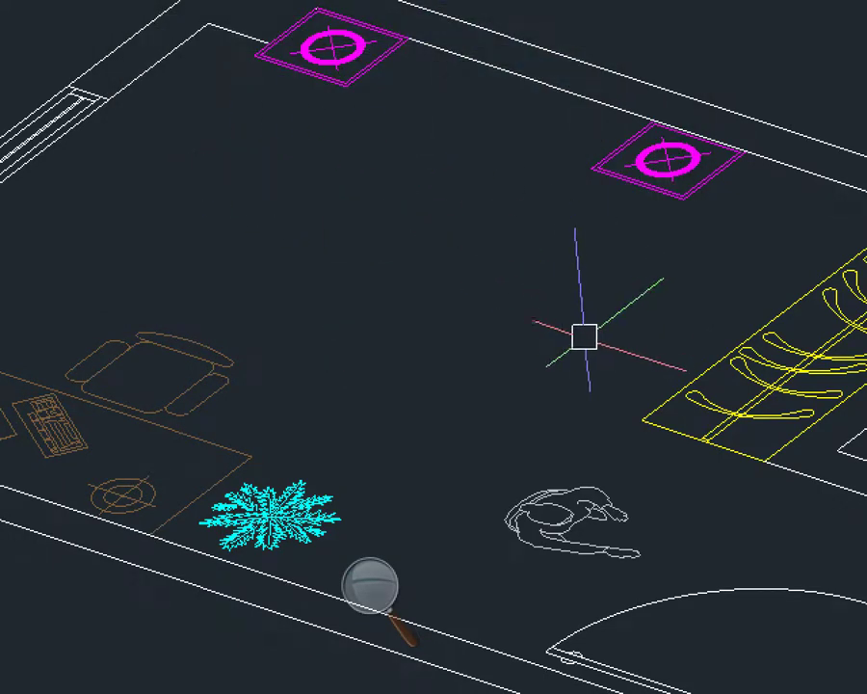
- Set 矮櫃 as the current layer
middle_click_drag(500, 329, 235, 519)
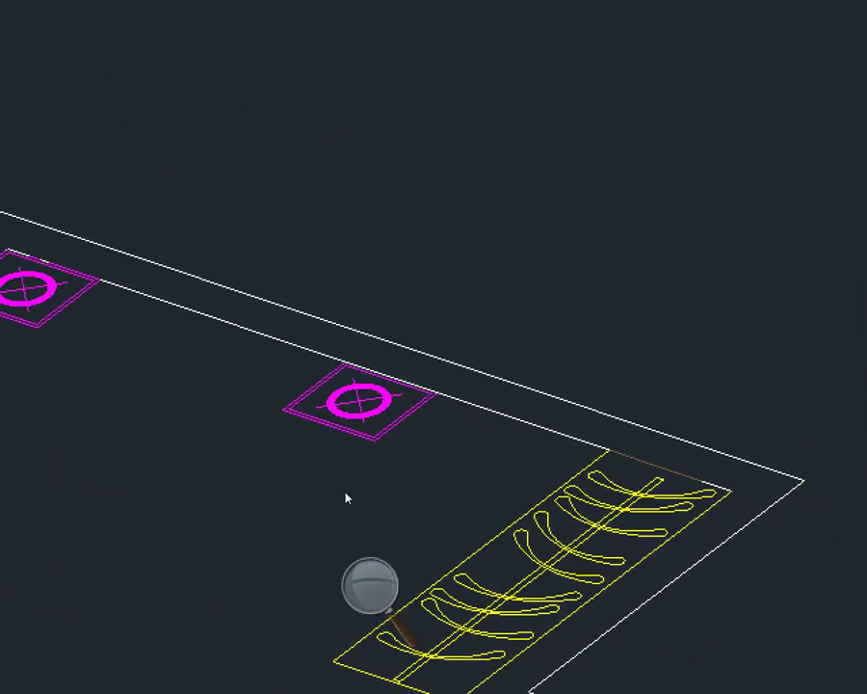
scroll(239, 505, "down", 2)
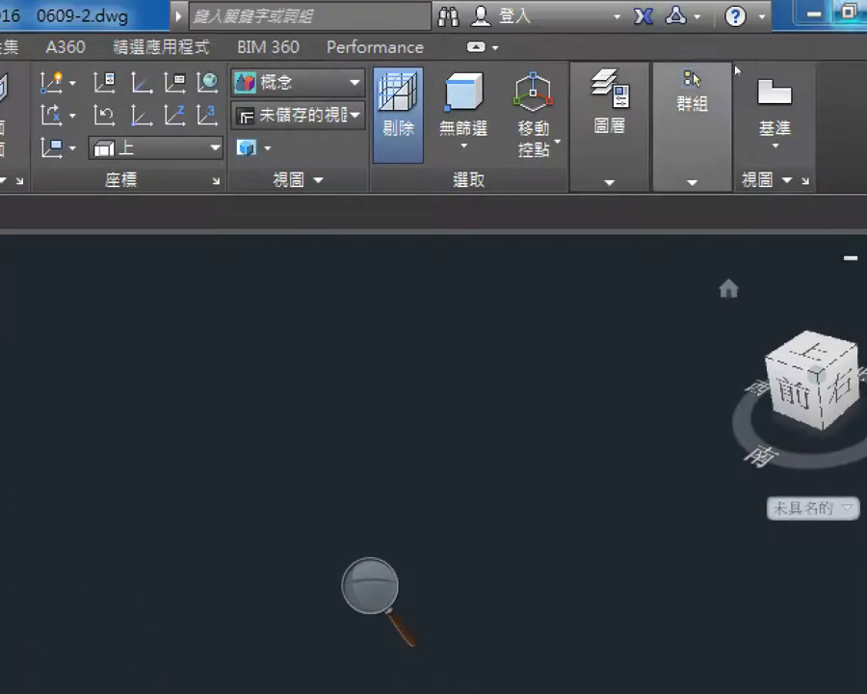
mouse_move(703, 65)
mouse_move(609, 106)
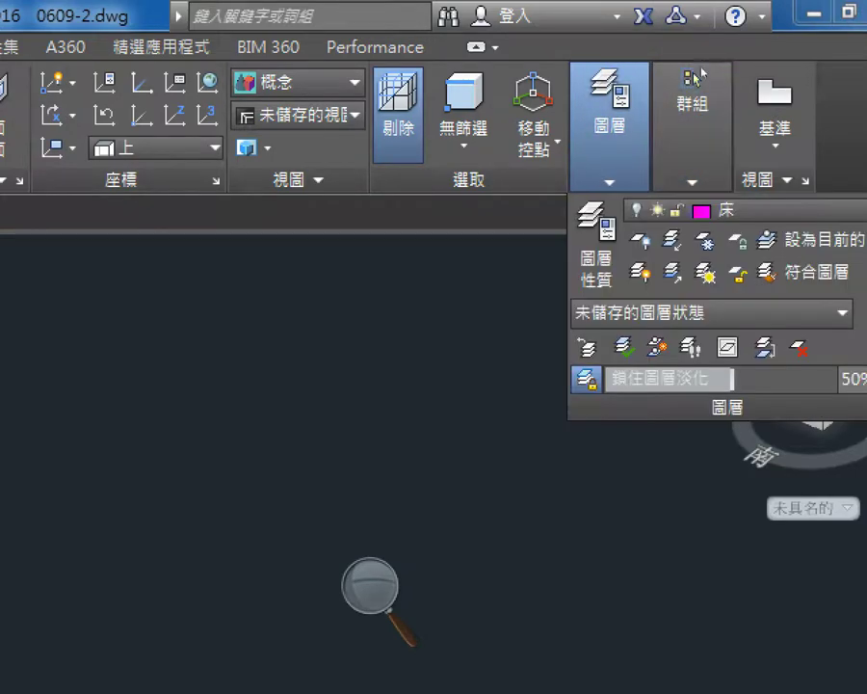
left_click(733, 208)
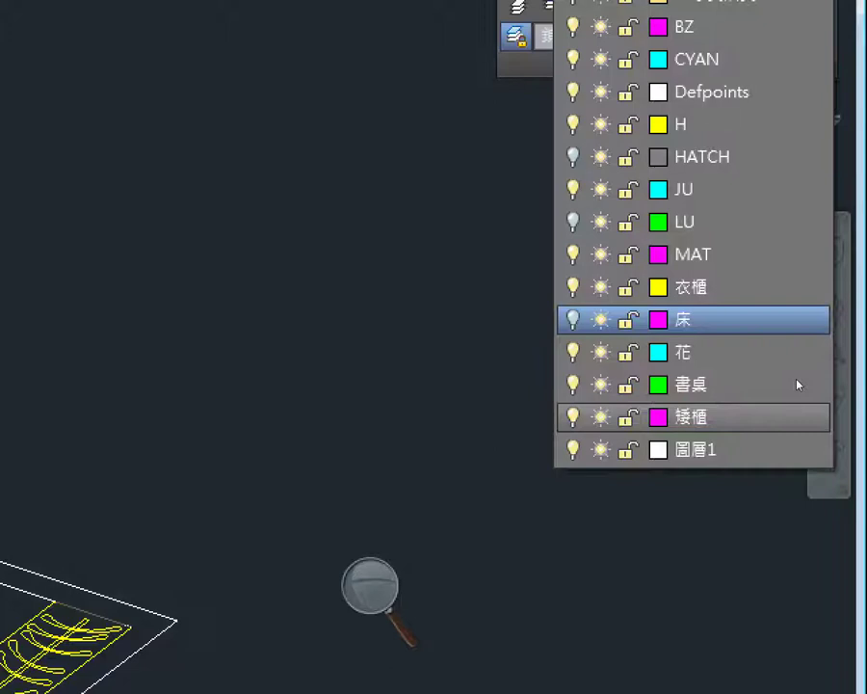
left_click(810, 385)
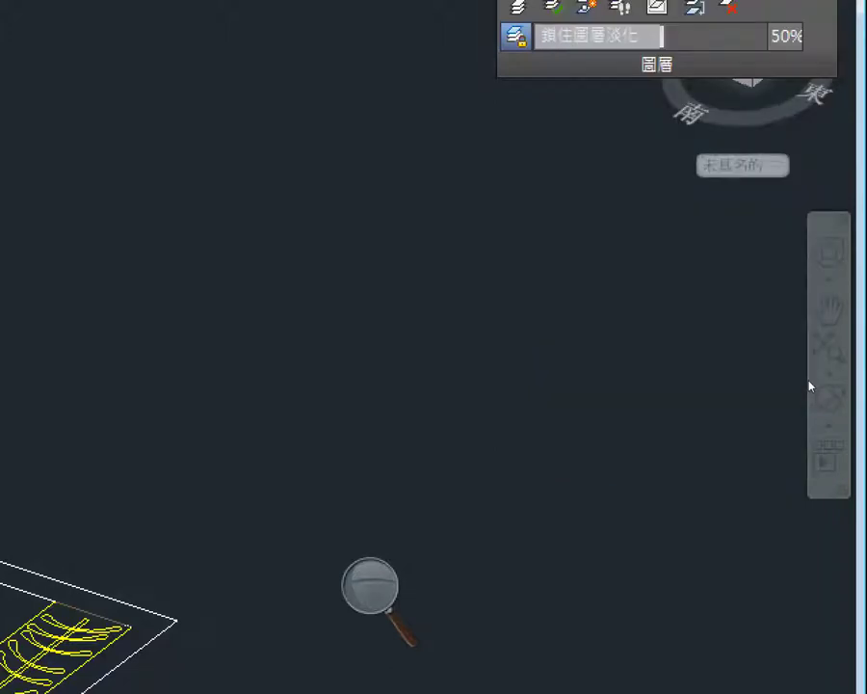
- Examine the two nightstand outlines along the back wall up close in the 3D view
scroll(166, 459, "down", 3)
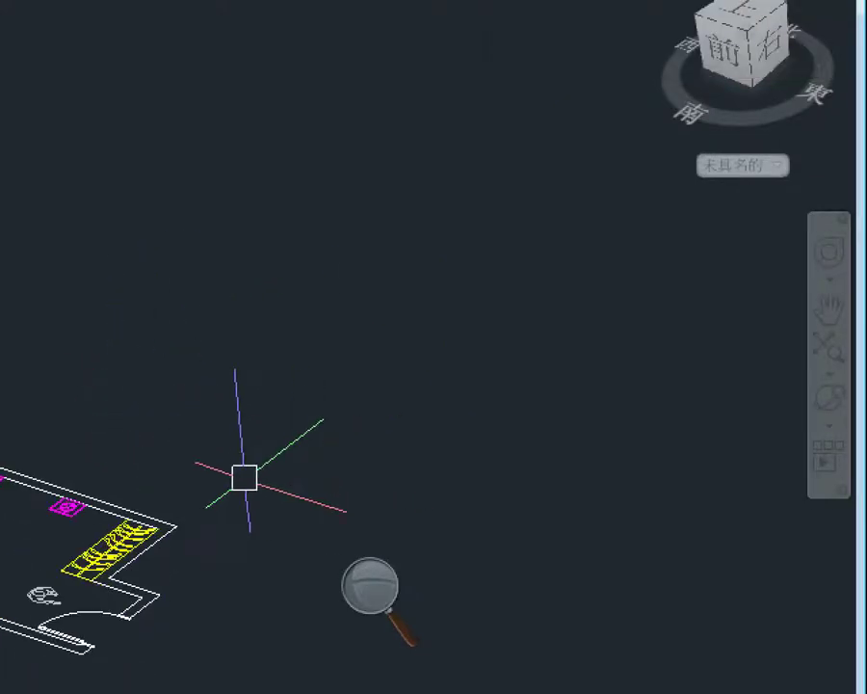
middle_click_drag(150, 484, 401, 449)
scroll(401, 449, "up", 5)
scroll(447, 439, "down", 5)
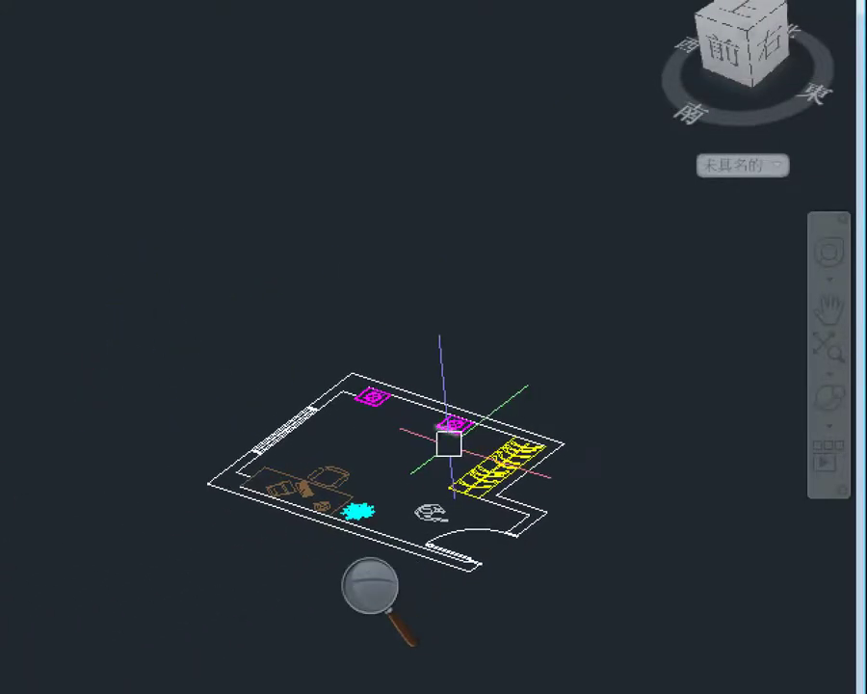
scroll(441, 434, "up", 2)
scroll(416, 442, "up", 2)
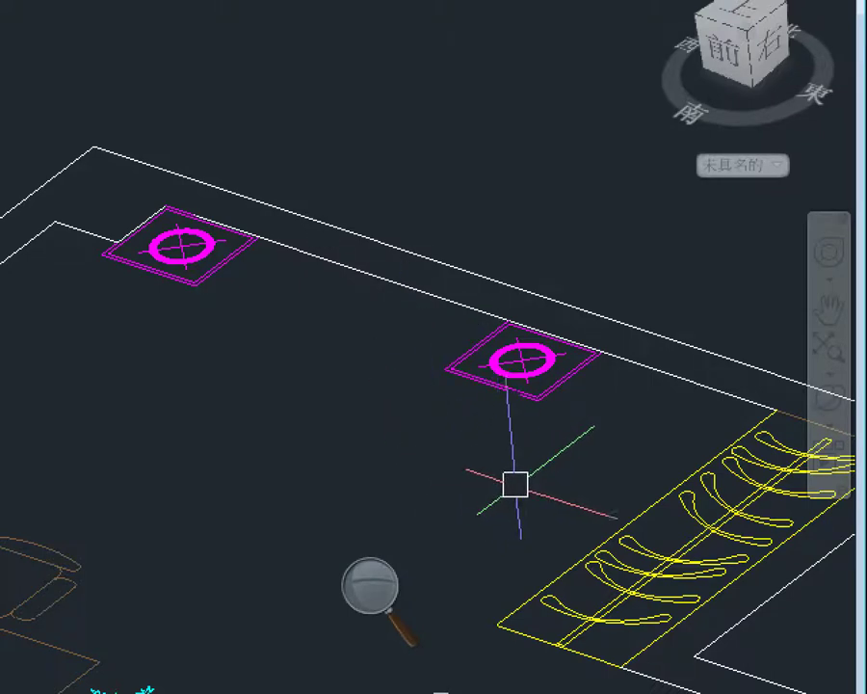
scroll(234, 279, "up", 5)
mouse_move(235, 281)
middle_mouse_down()
mouse_move(278, 316)
mouse_move(561, 463)
middle_mouse_up()
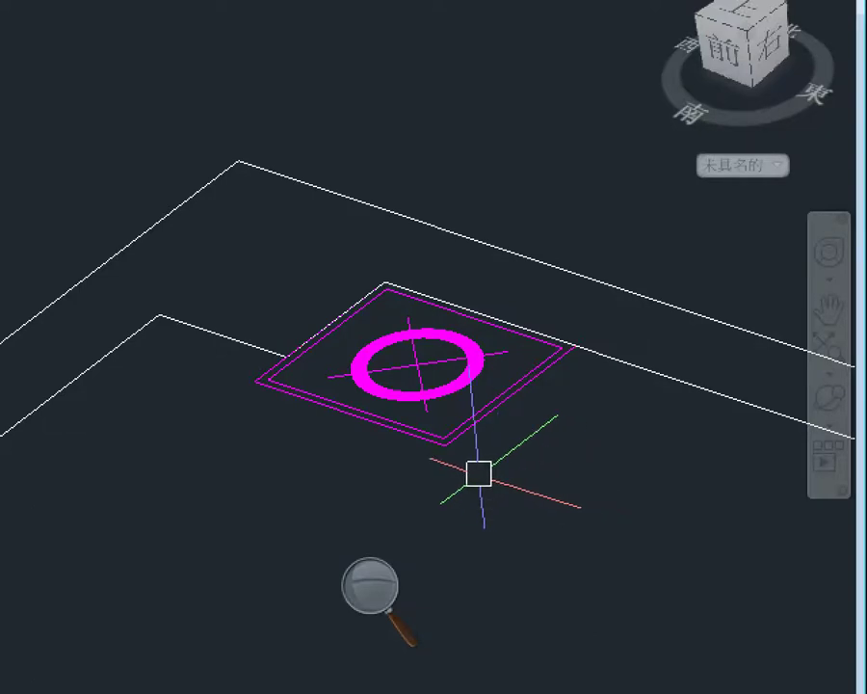
scroll(479, 474, "up", 2)
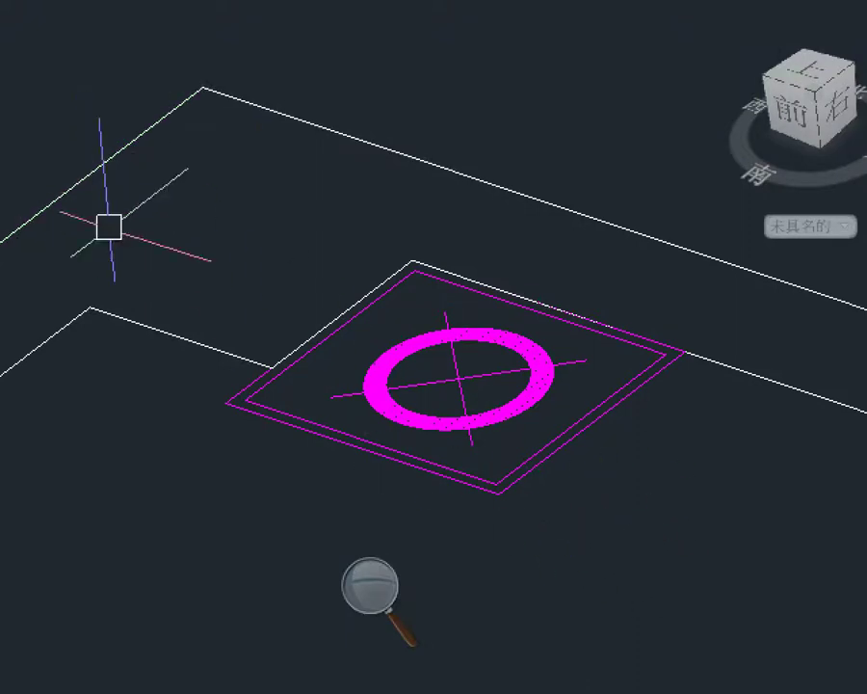
left_click(415, 625)
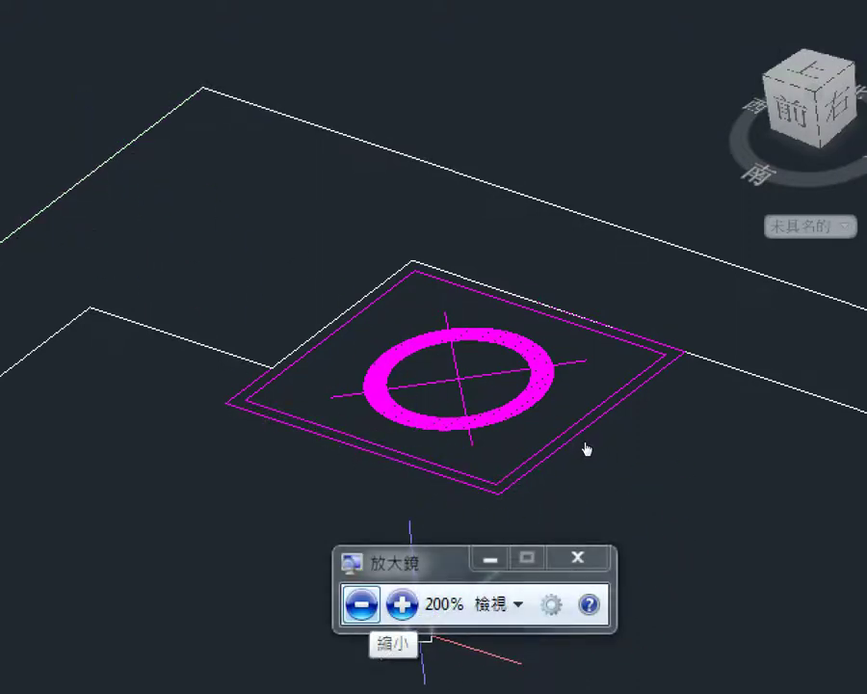
key("super+minus")
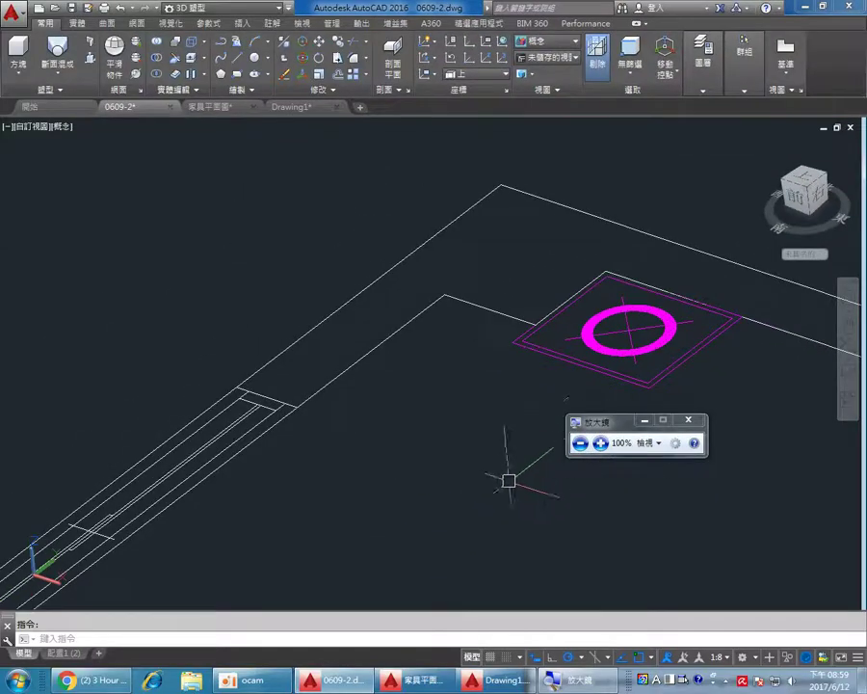
left_click_drag(607, 421, 472, 506)
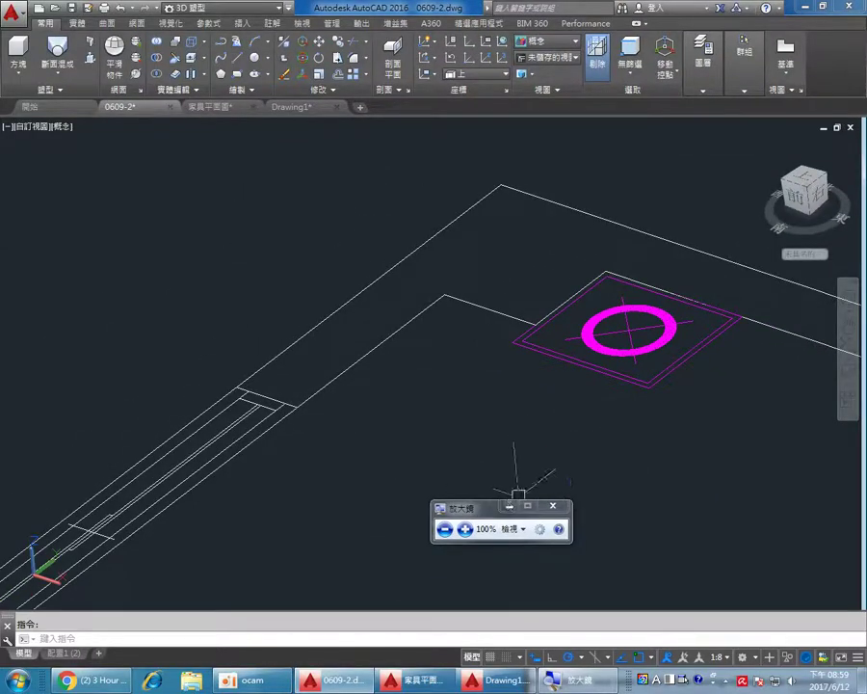
mouse_move(682, 498)
middle_mouse_down()
mouse_move(397, 380)
mouse_move(342, 382)
middle_mouse_up()
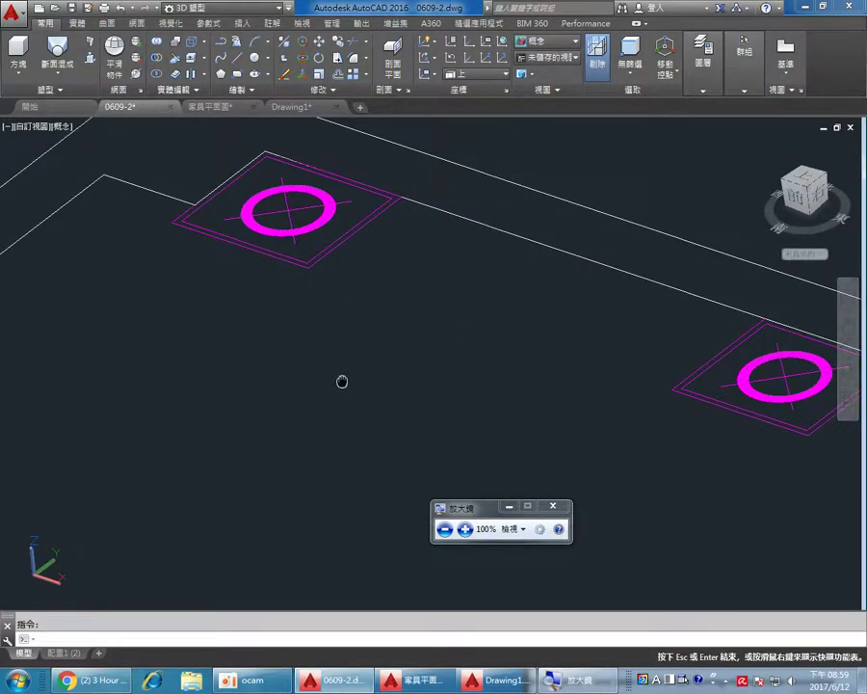
left_click_drag(343, 382, 346, 384)
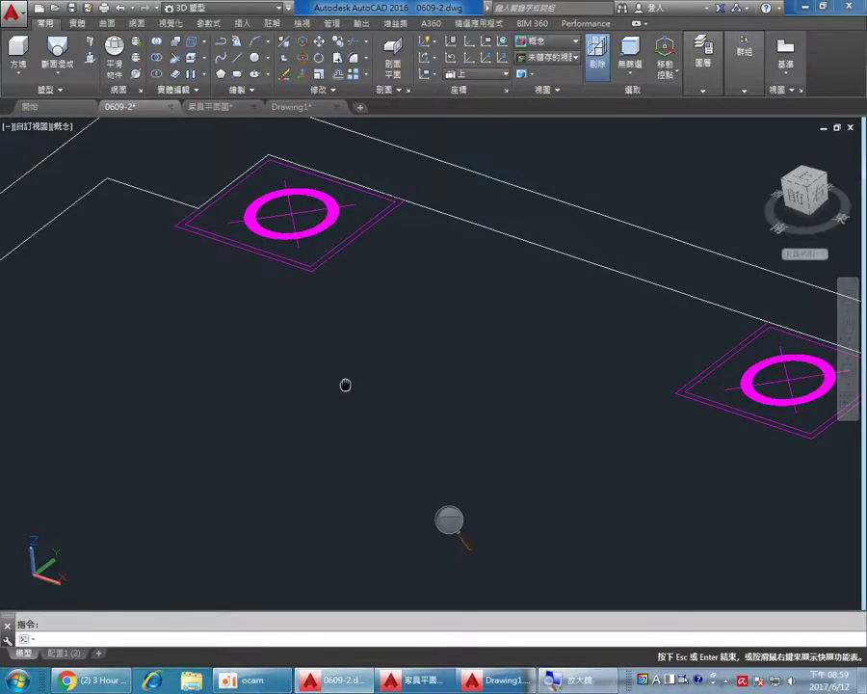
mouse_move(346, 385)
left_mouse_down()
mouse_move(420, 434)
mouse_move(597, 498)
left_mouse_up()
key("Escape")
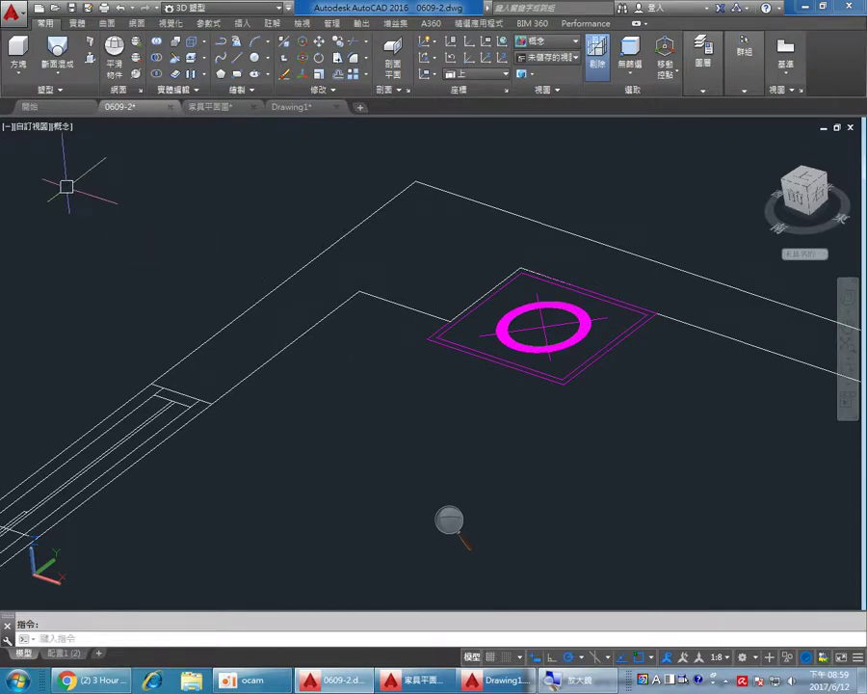
- Switch to the Top (上) view and frame the nightstand beside the stepped wall corner
left_click(32, 126)
left_click(60, 166)
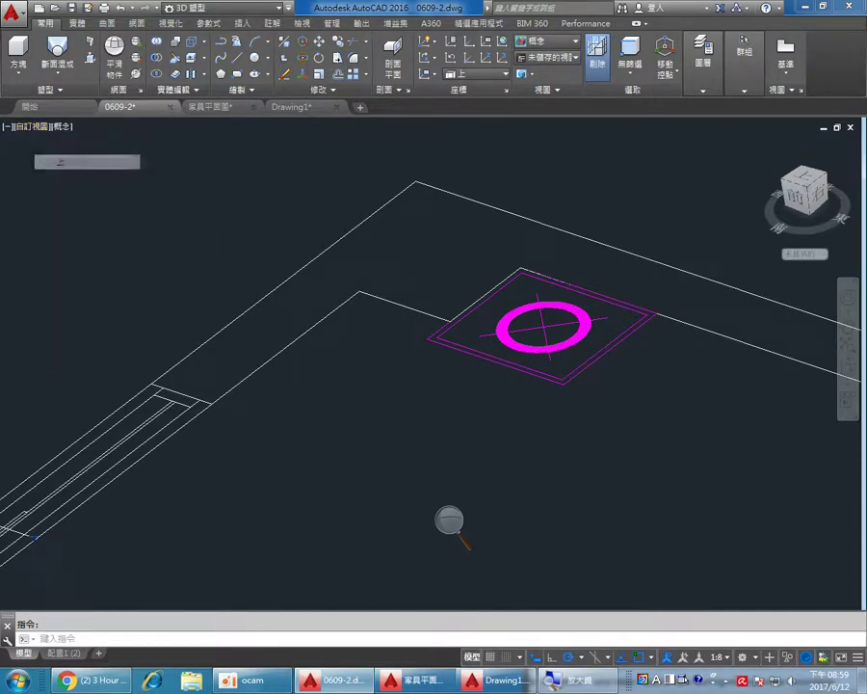
middle_click_drag(253, 314, 353, 395)
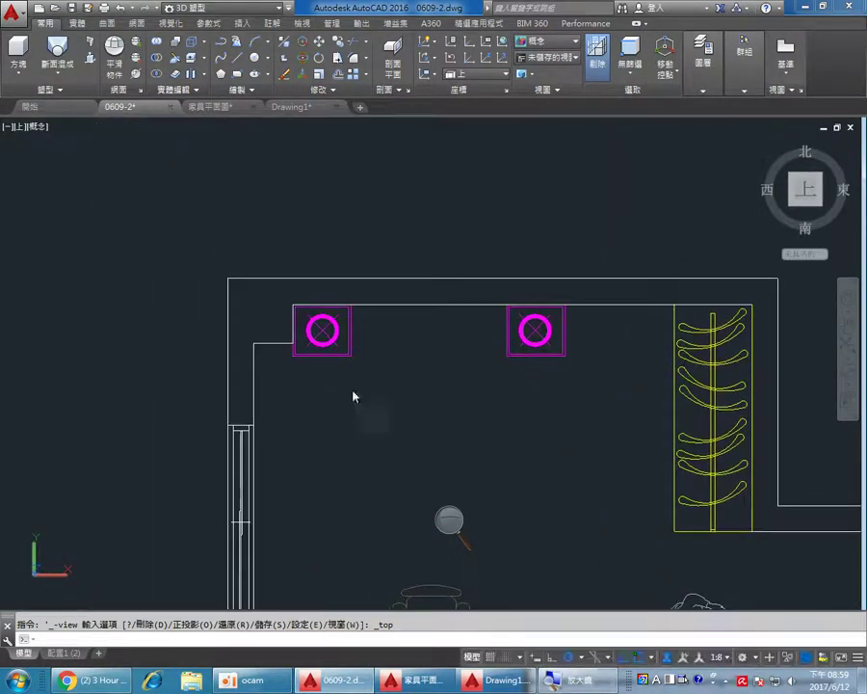
scroll(353, 396, "up", 2)
scroll(301, 341, "up", 3)
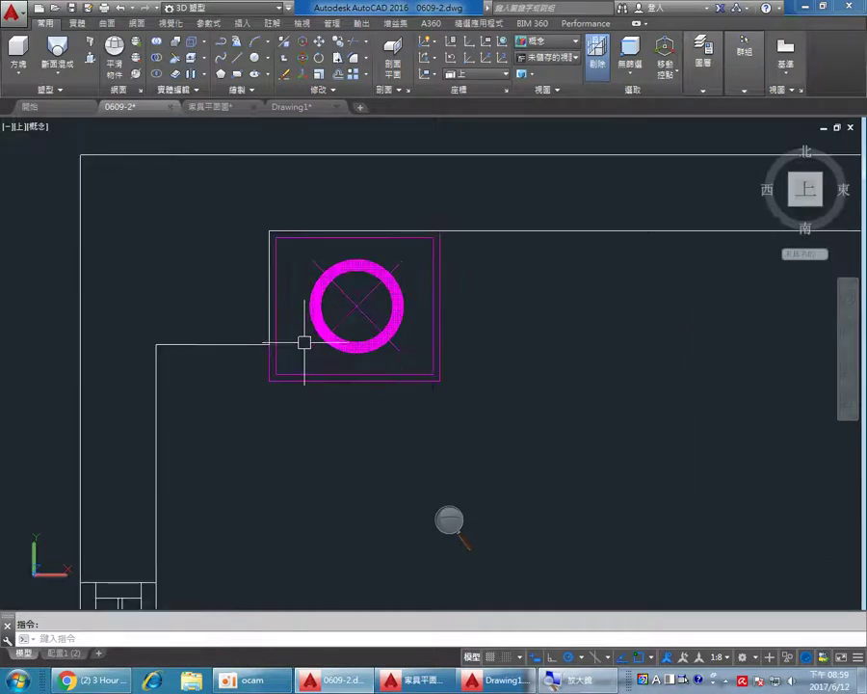
left_click(261, 682)
left_click(260, 683)
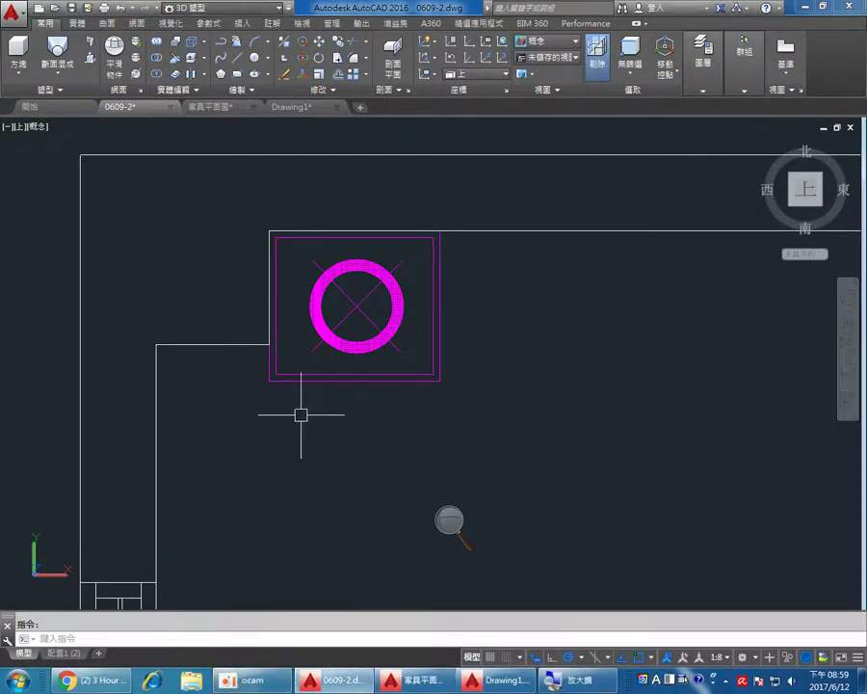
- Draw a rectangle about 450 by 398 over the nightstand's outer outline, from the inner wall corner to the diagonally opposite corner
scroll(299, 412, "up", 1)
middle_click_drag(300, 424, 302, 486)
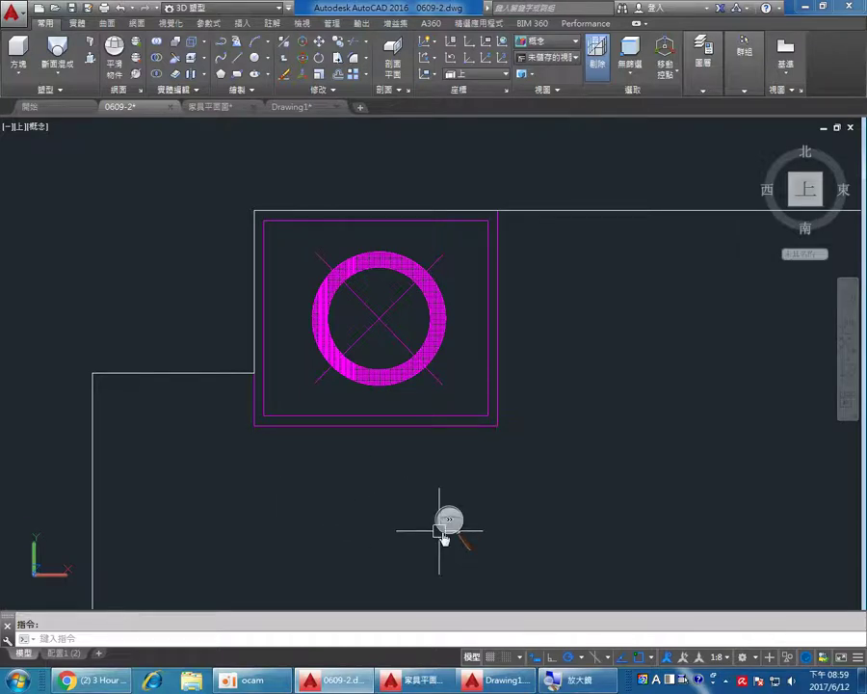
left_click(449, 521)
left_click_drag(465, 515, 471, 557)
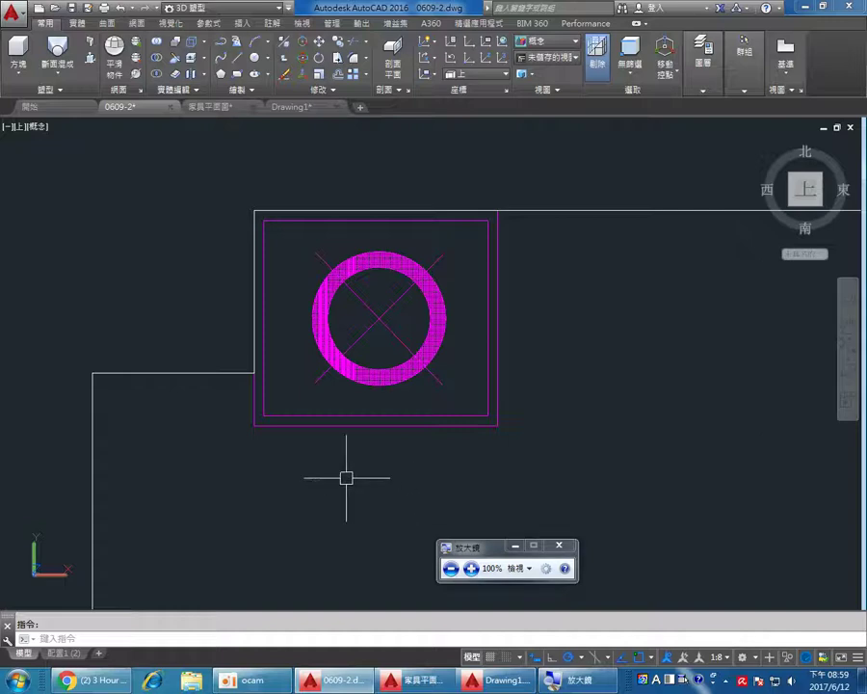
left_click(237, 75)
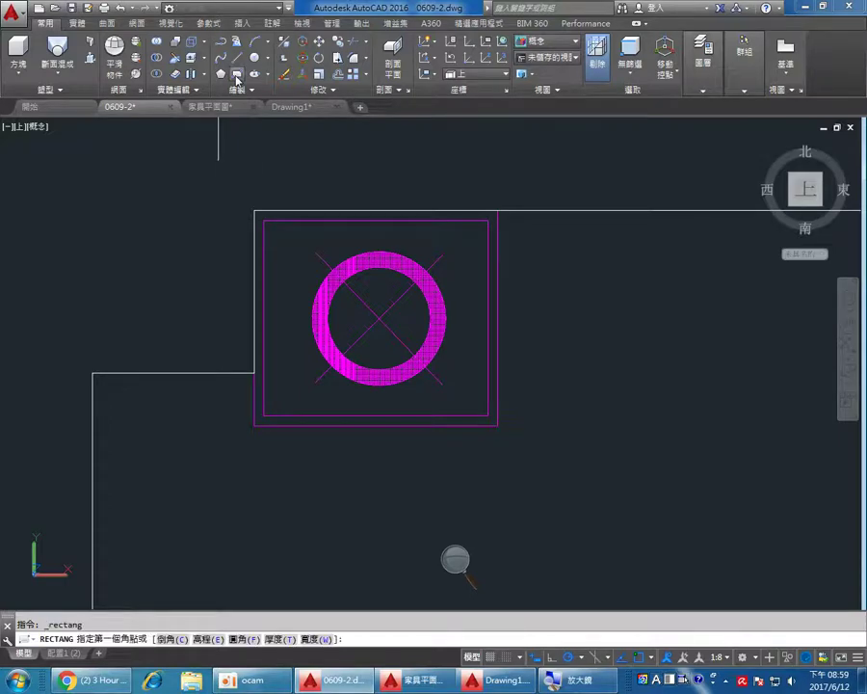
left_click(254, 209)
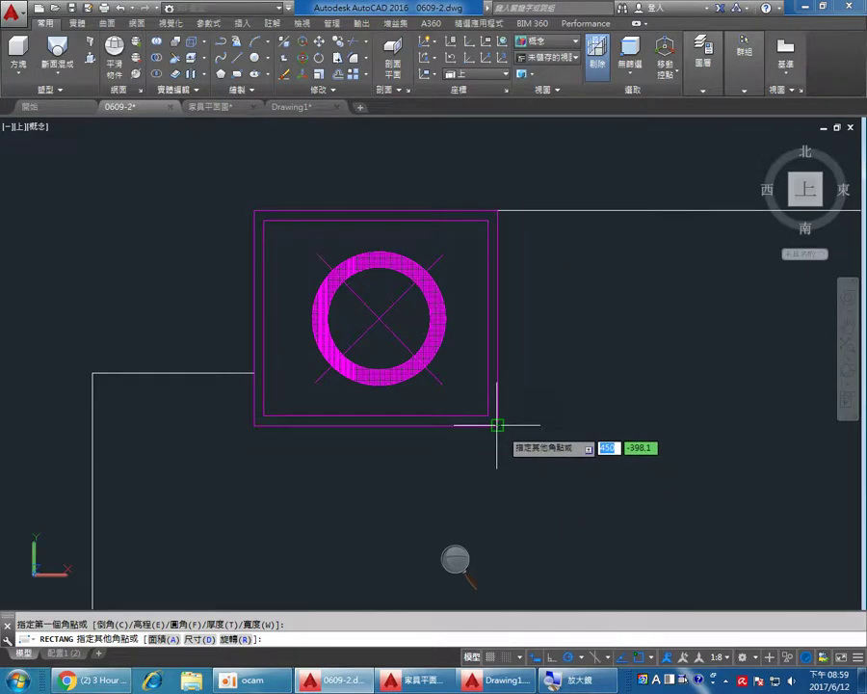
left_click(497, 426)
- Send the line along the nightstand's right edge to the back of the draw order (置於最下方)
scroll(544, 461, "down", 2)
mouse_move(557, 488)
middle_mouse_down()
mouse_move(719, 507)
mouse_move(757, 492)
middle_mouse_up()
left_click(725, 429)
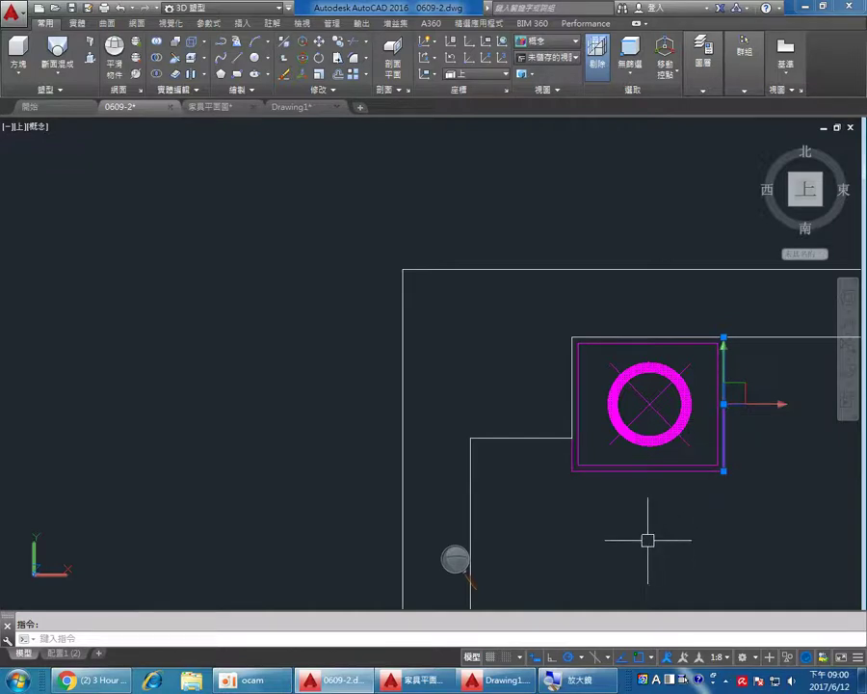
key("Escape")
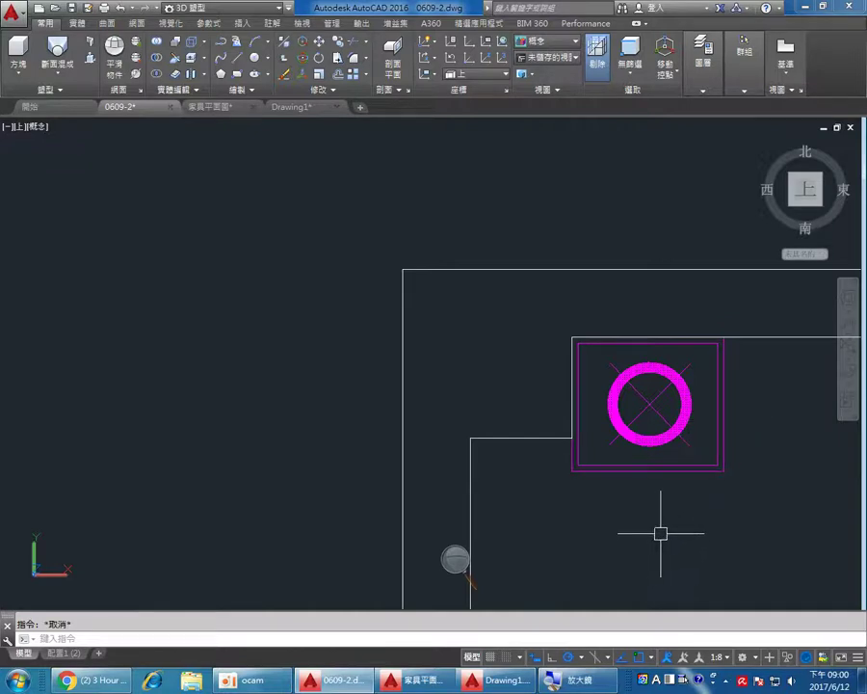
left_click(726, 436)
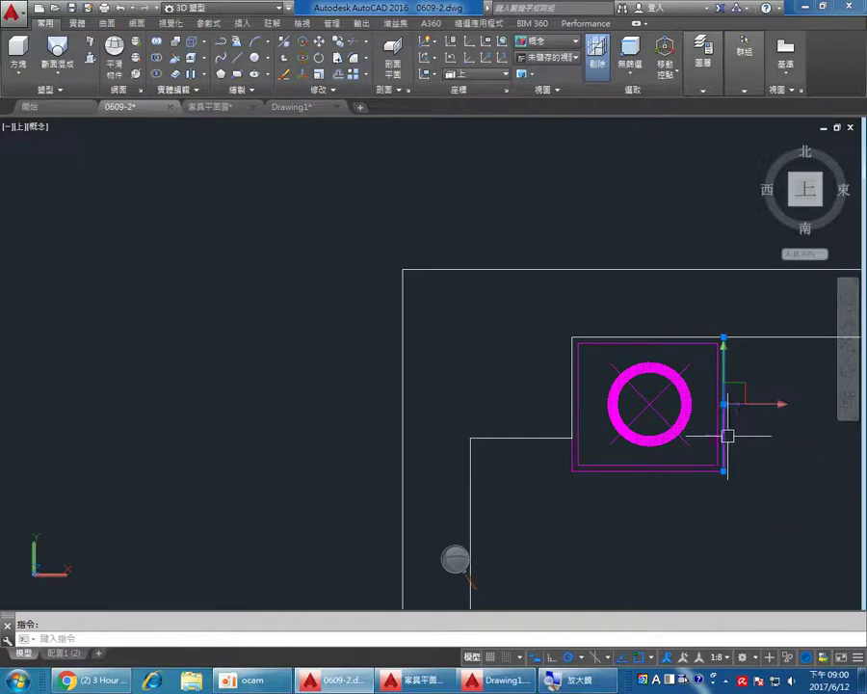
right_click(728, 436)
mouse_move(767, 269)
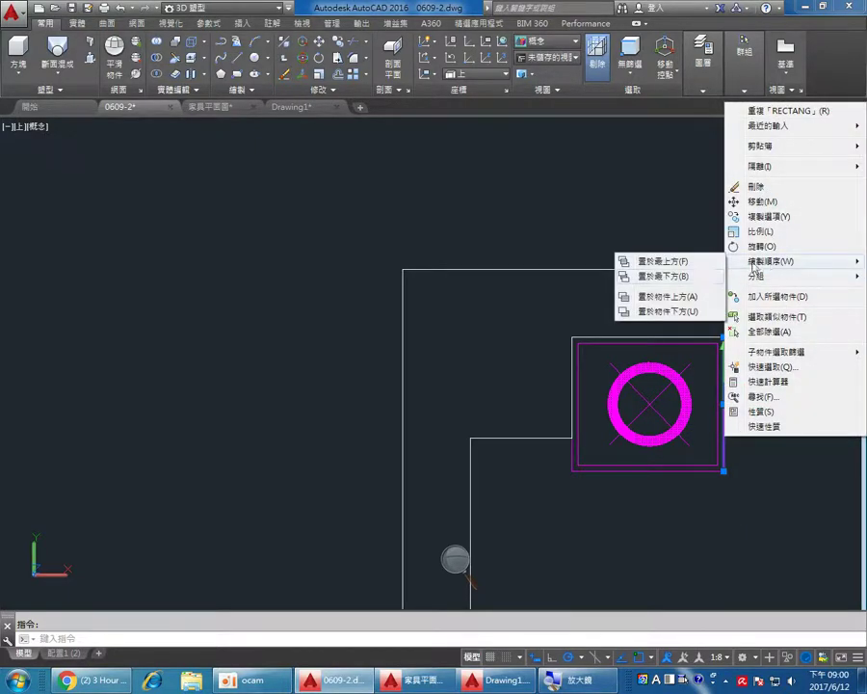
left_click(704, 278)
- Try moving the traced rectangle into the empty area left of the walls, and undo the move and draw order change
left_click(730, 430)
left_click(727, 427)
left_click_drag(710, 424, 271, 371)
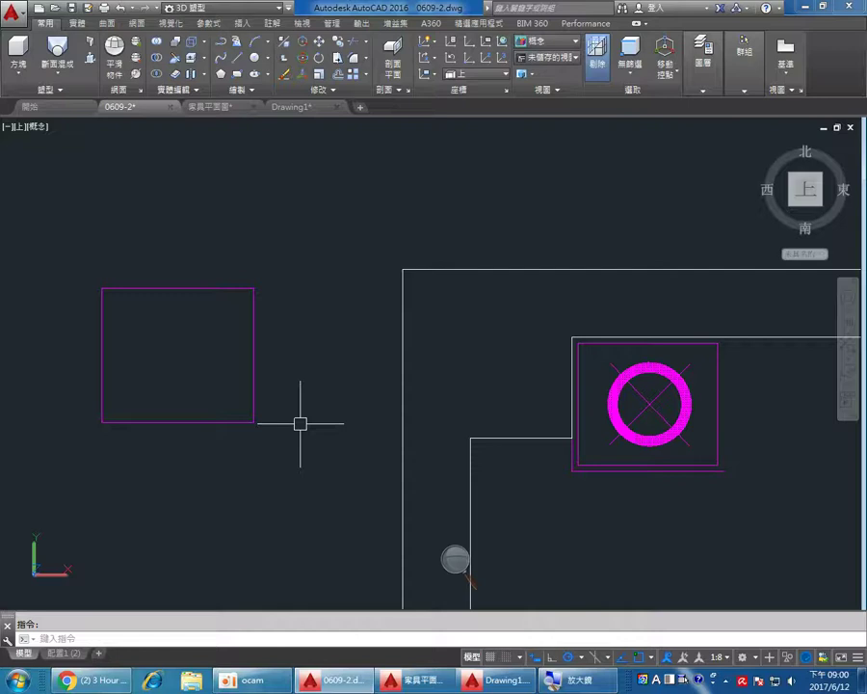
key("ctrl+z")
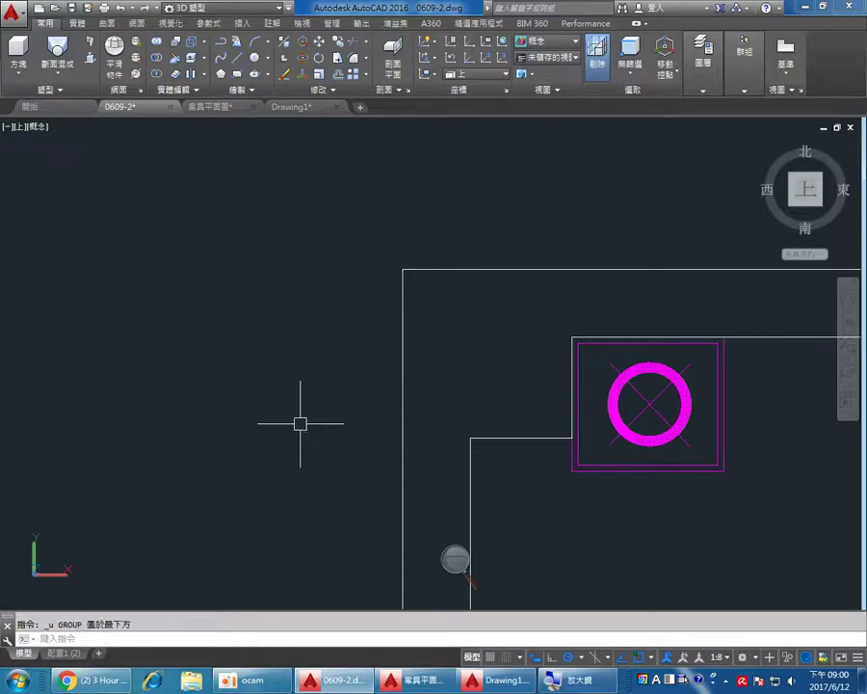
key("ctrl+z")
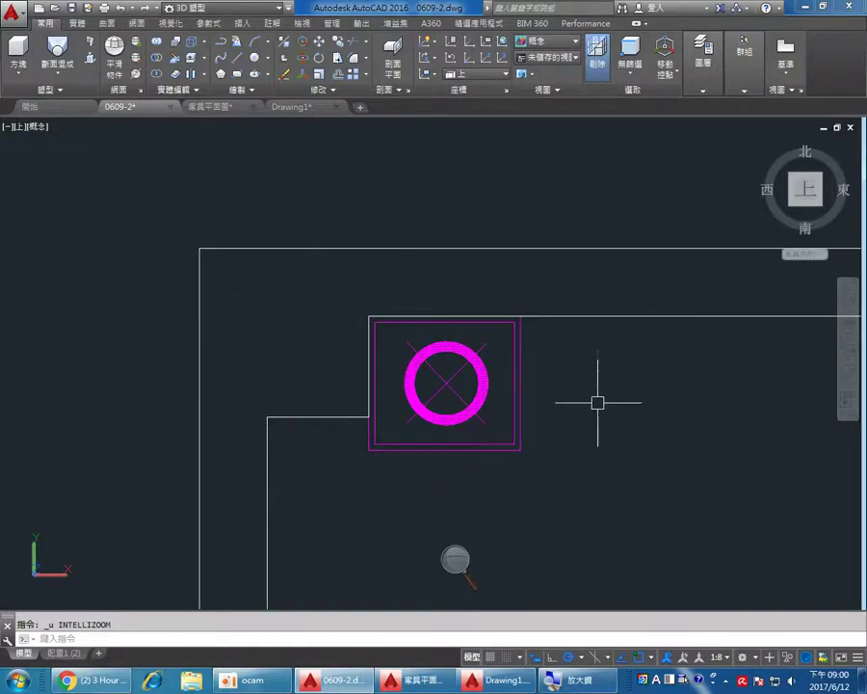
- Delete the rectangle traced over the nightstand's outer outline
scroll(578, 390, "up", 2)
left_click(502, 379)
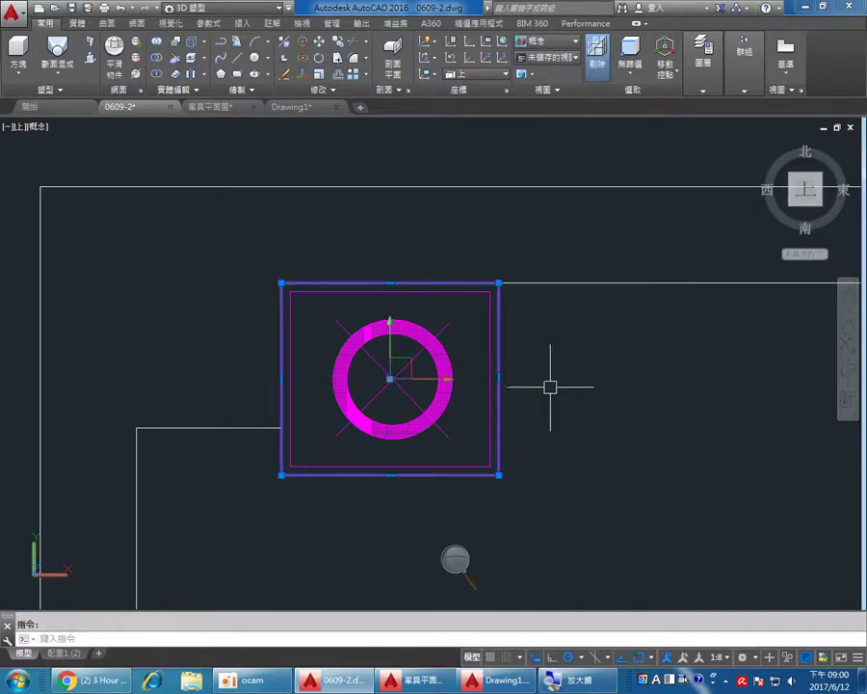
key("Delete")
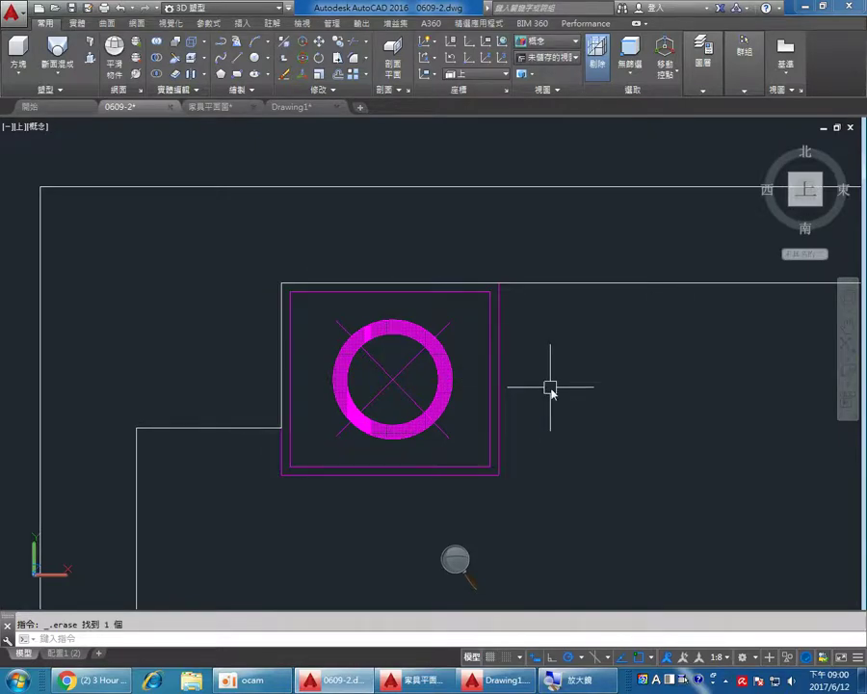
- Retrace the nightstand's outer outline with a rectangle snapped to its upper-left and lower-right corners
scroll(521, 403, "up", 2)
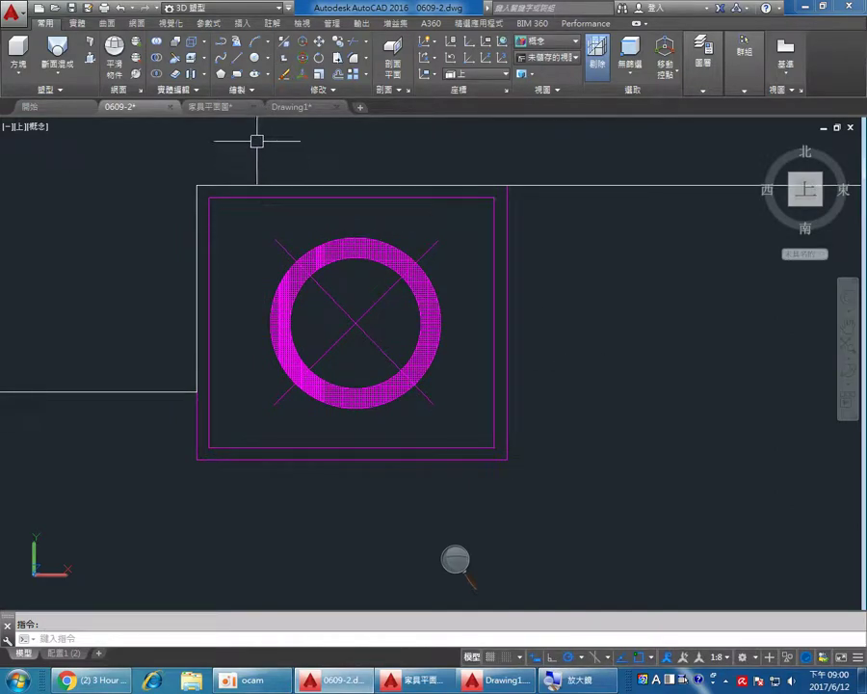
left_click(236, 74)
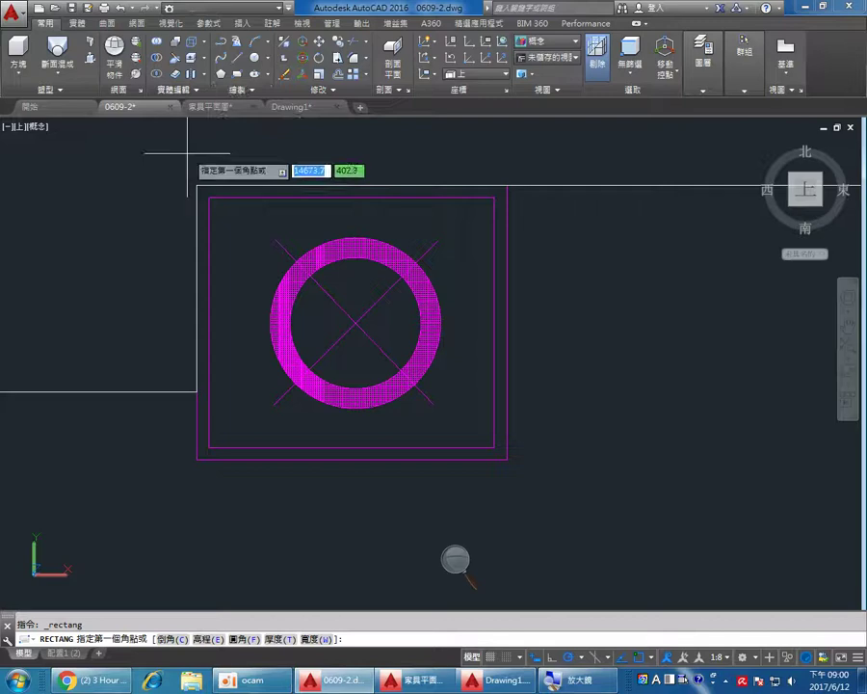
left_click(197, 185)
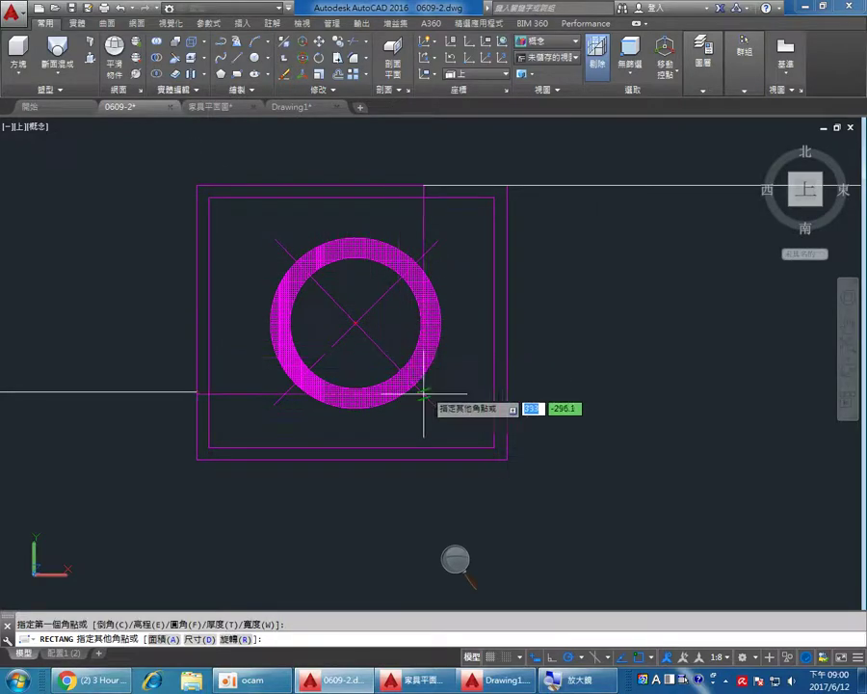
left_click(507, 459)
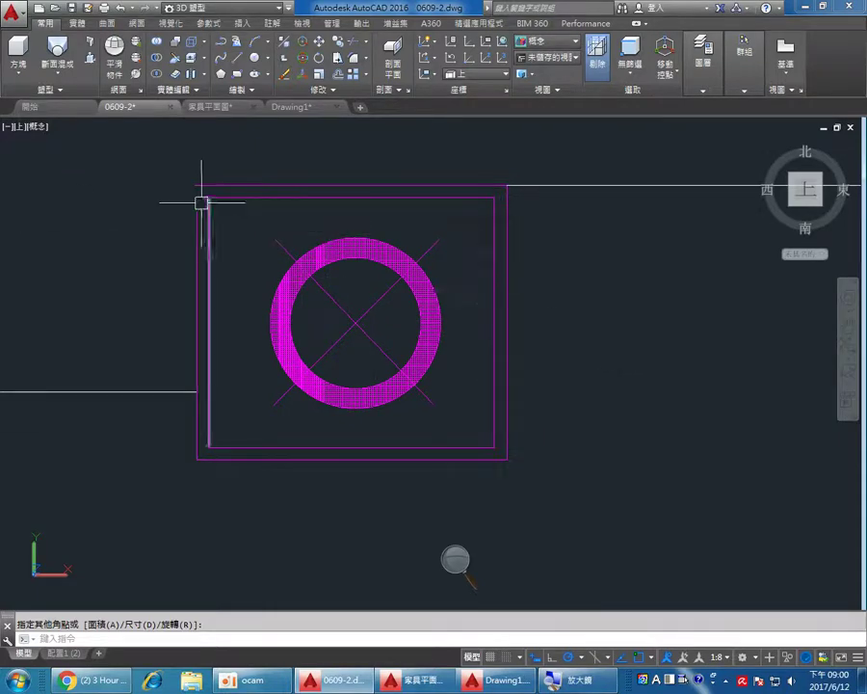
- Send the new nightstand rectangle to the back of the draw order (置於最下方)
left_click(507, 343)
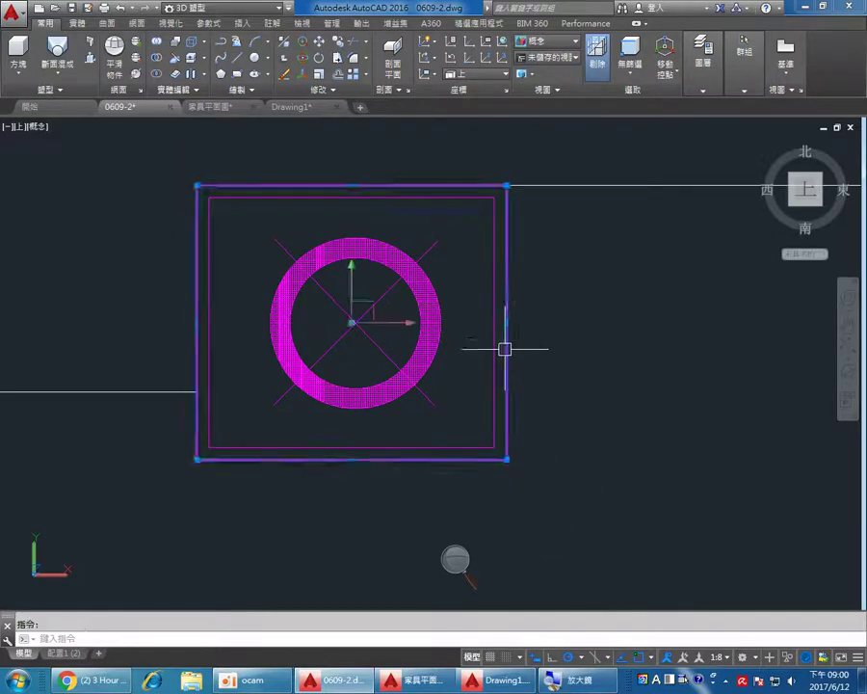
right_click(506, 353)
mouse_move(598, 494)
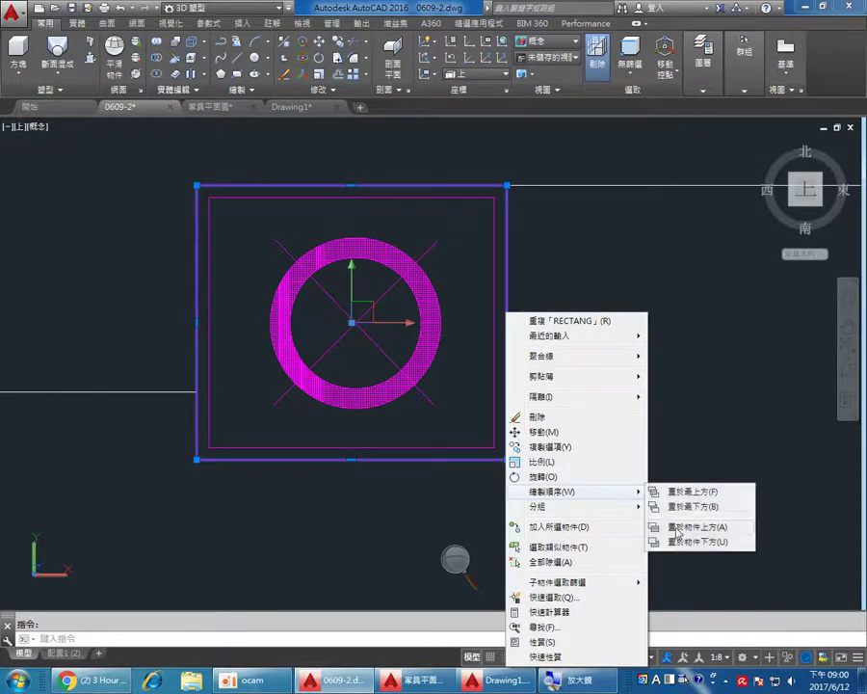
left_click(682, 509)
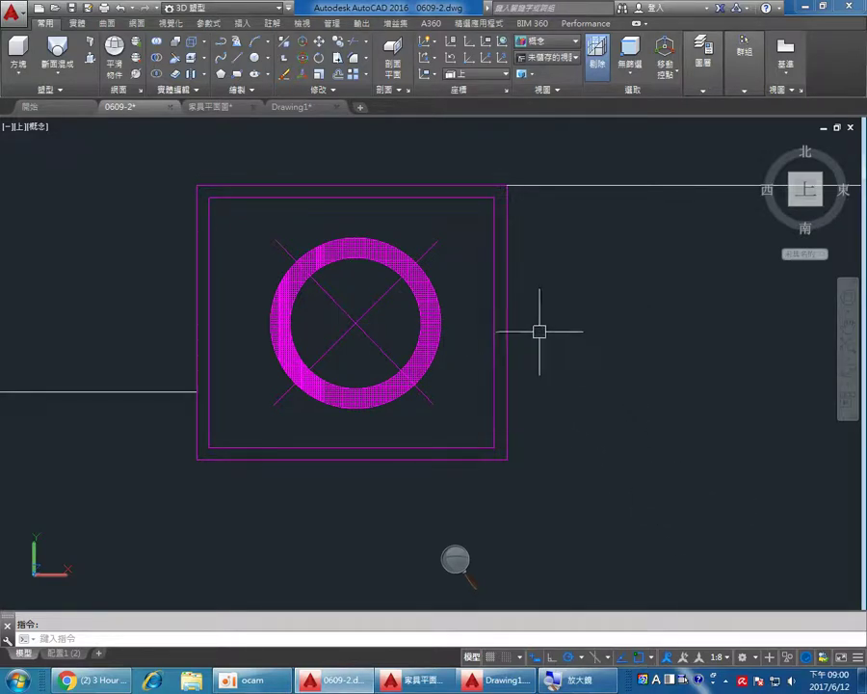
- Select only the original line on the nightstand's right edge and send it to the back of the draw order
left_click(498, 155)
left_click(548, 476)
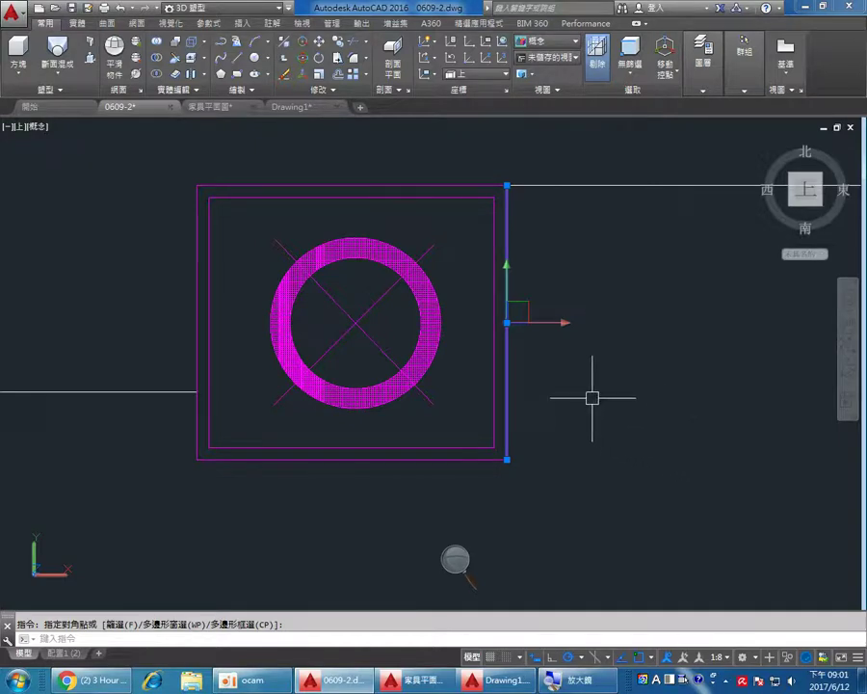
right_click(509, 349)
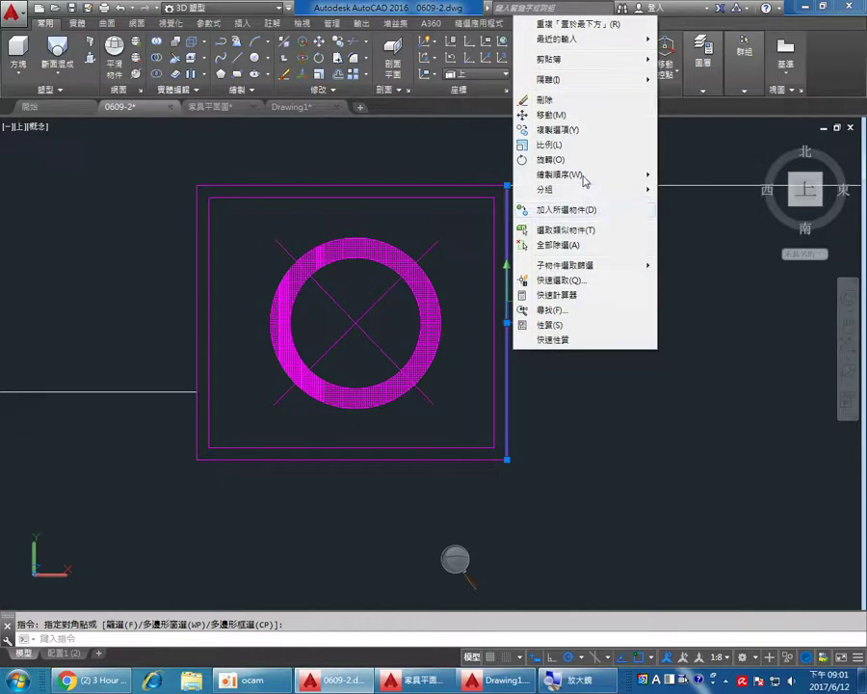
mouse_move(586, 178)
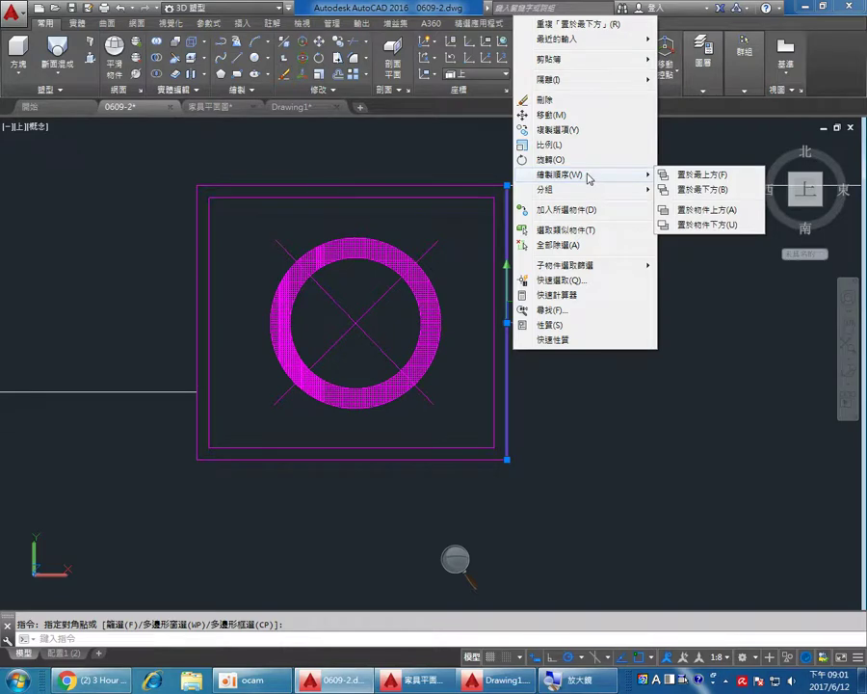
left_click(682, 191)
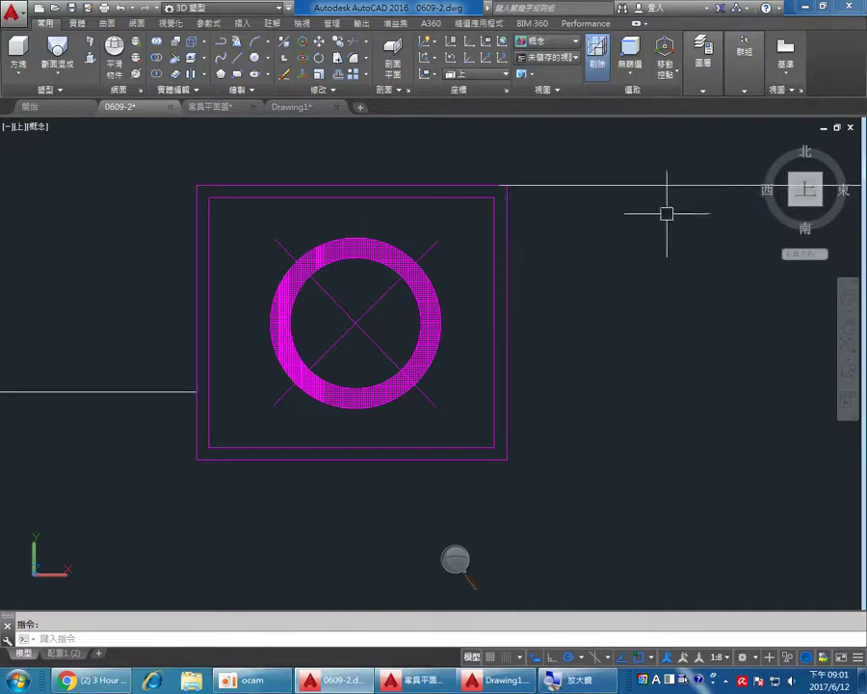
- Move the traced rectangle off the nightstand into the empty area left of the outer wall
left_click(509, 282)
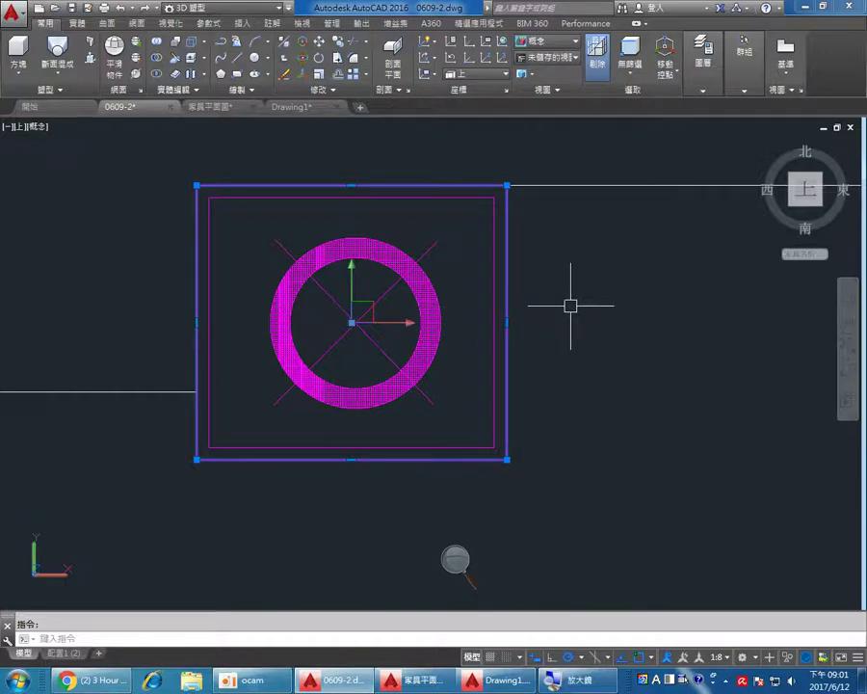
scroll(591, 386, "down", 2)
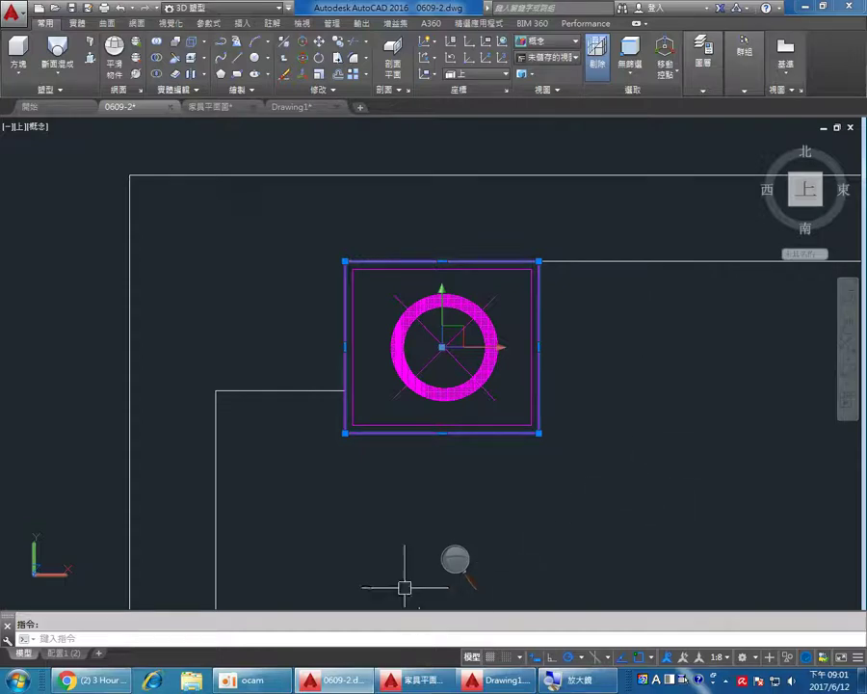
mouse_move(357, 505)
middle_mouse_down()
mouse_move(497, 486)
mouse_move(576, 491)
middle_mouse_up()
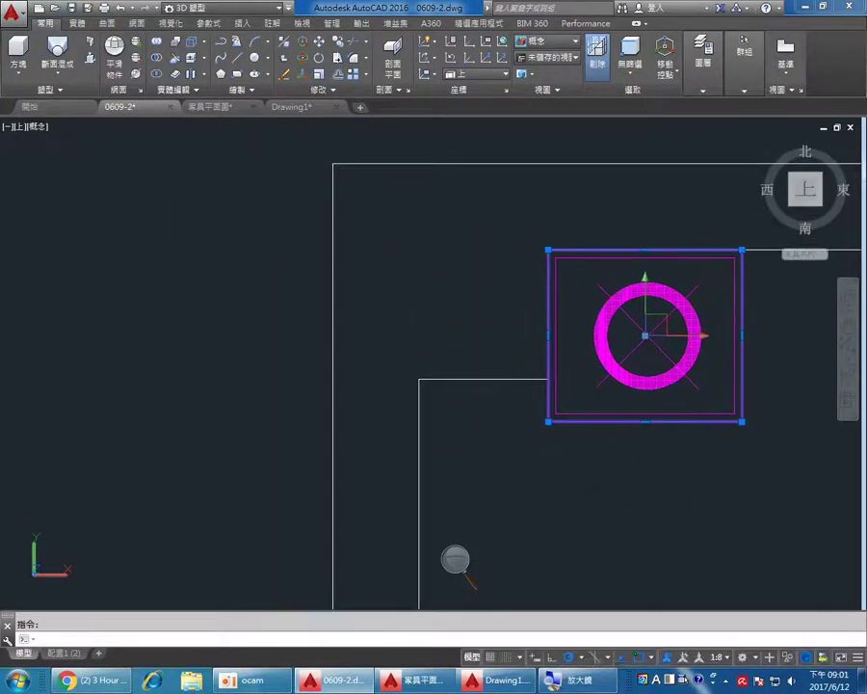
left_click_drag(744, 367, 202, 358)
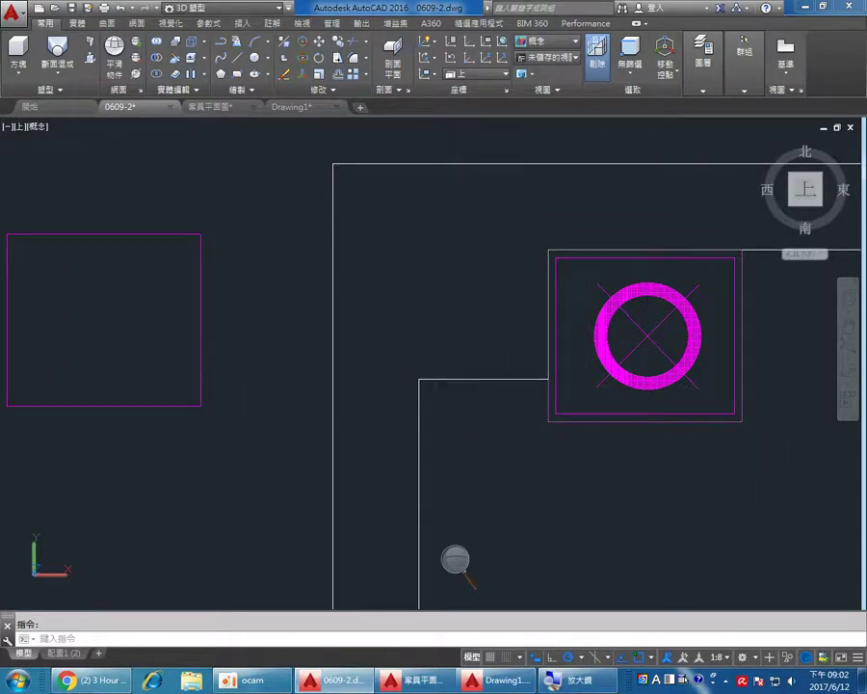
- Convert the rectangle left of the outer wall into a region with the REGION command
type("p")
key("Return")
left_click_drag(171, 456, 302, 455)
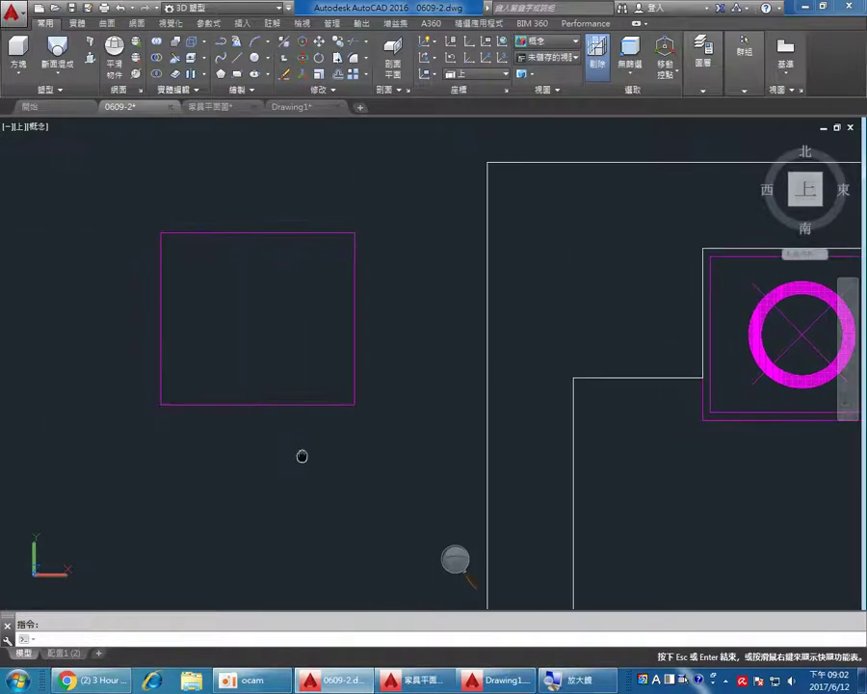
key("Escape")
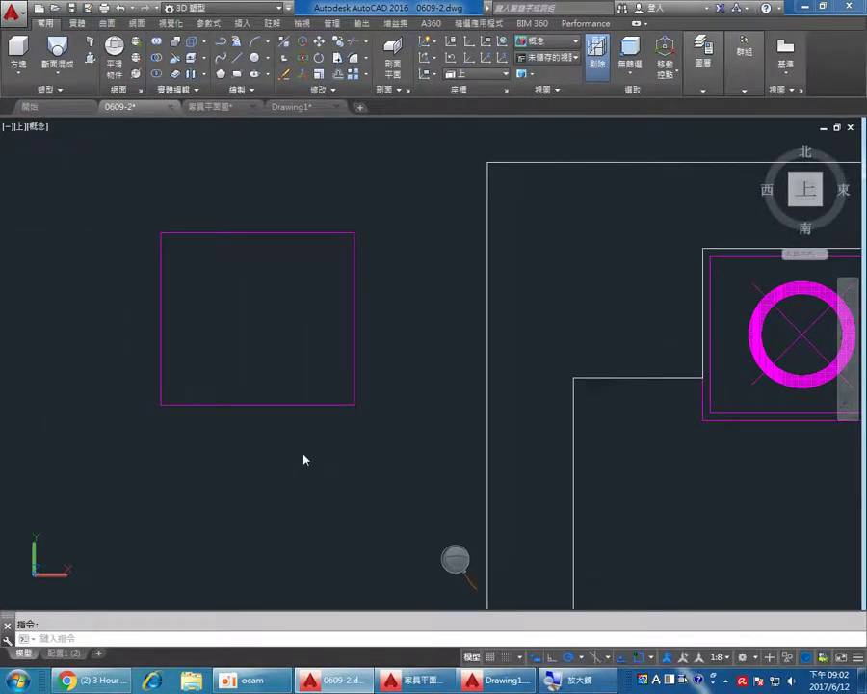
mouse_move(360, 352)
type("REG")
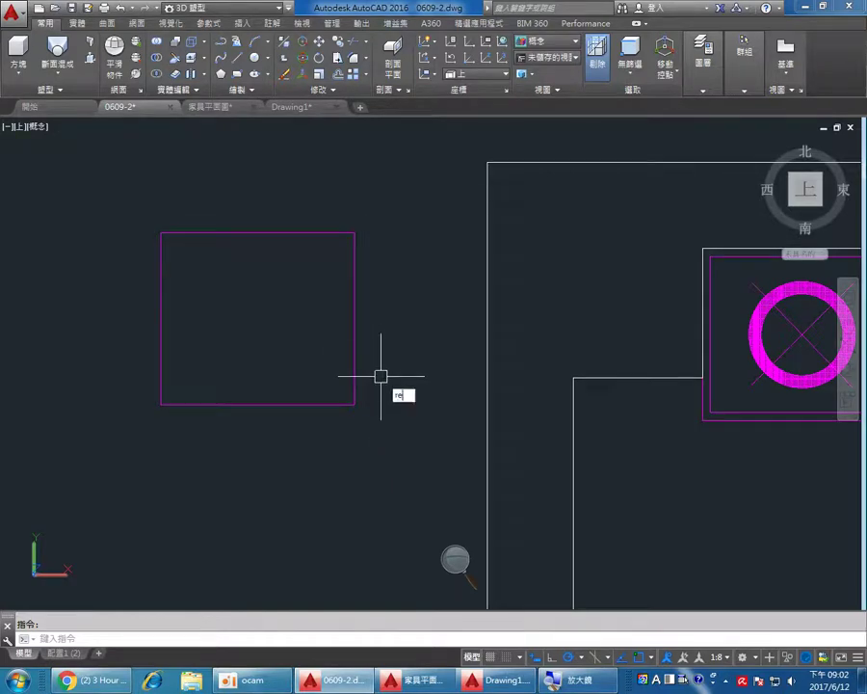
key("Return")
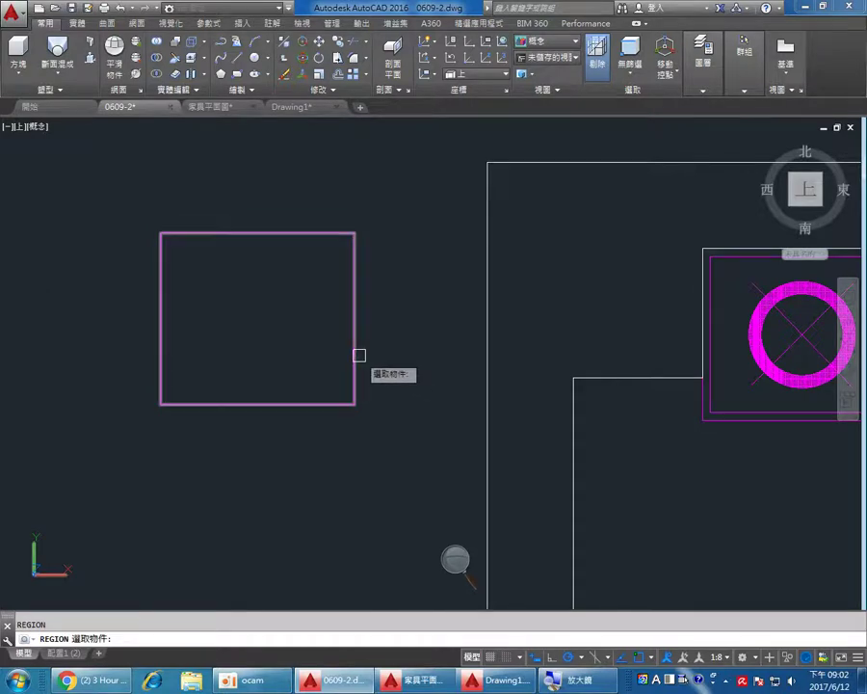
left_click(357, 351)
key("Return")
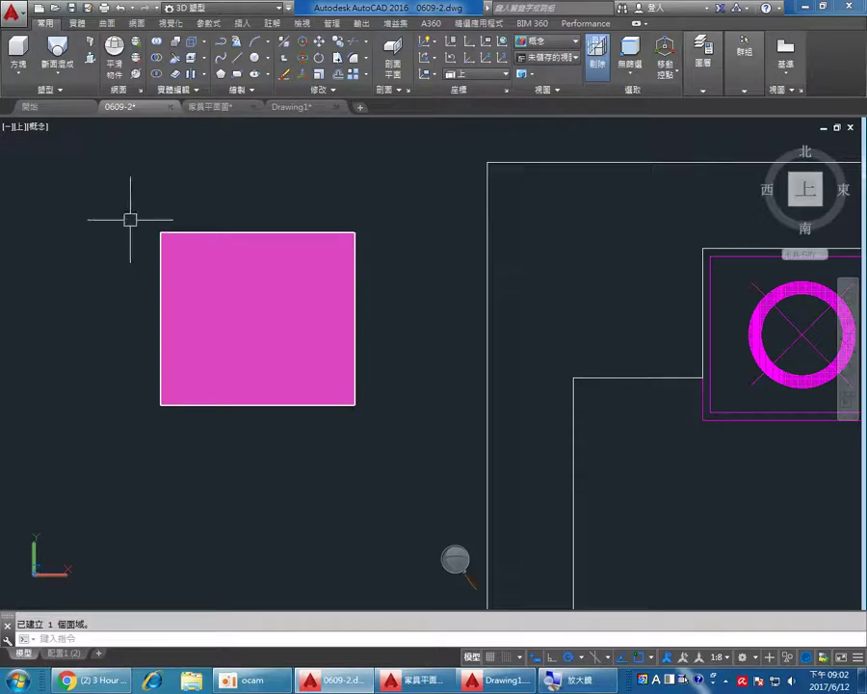
- Switch the view's visual style to 2D wireframe (2D 線架構)
left_click(37, 128)
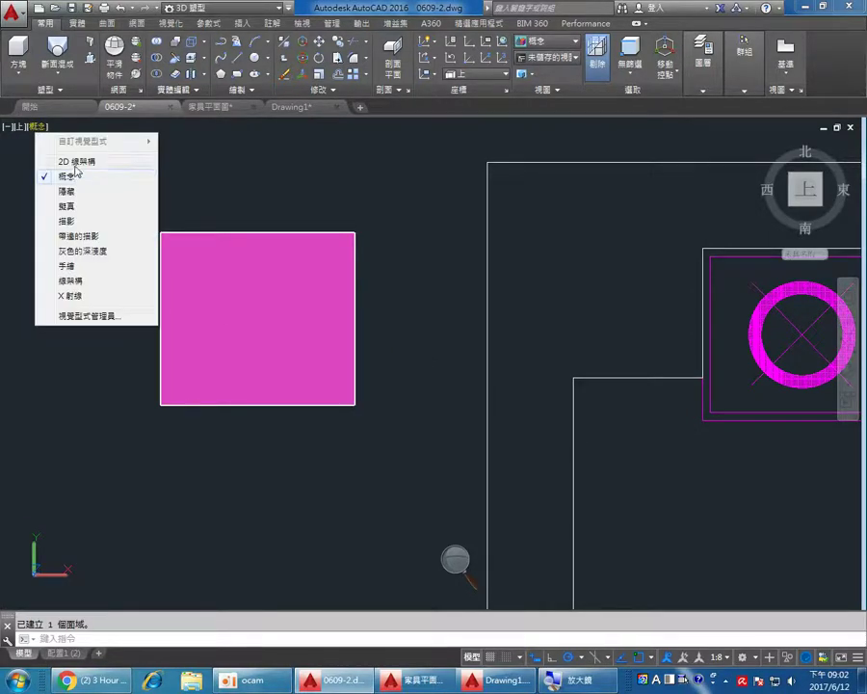
left_click(66, 158)
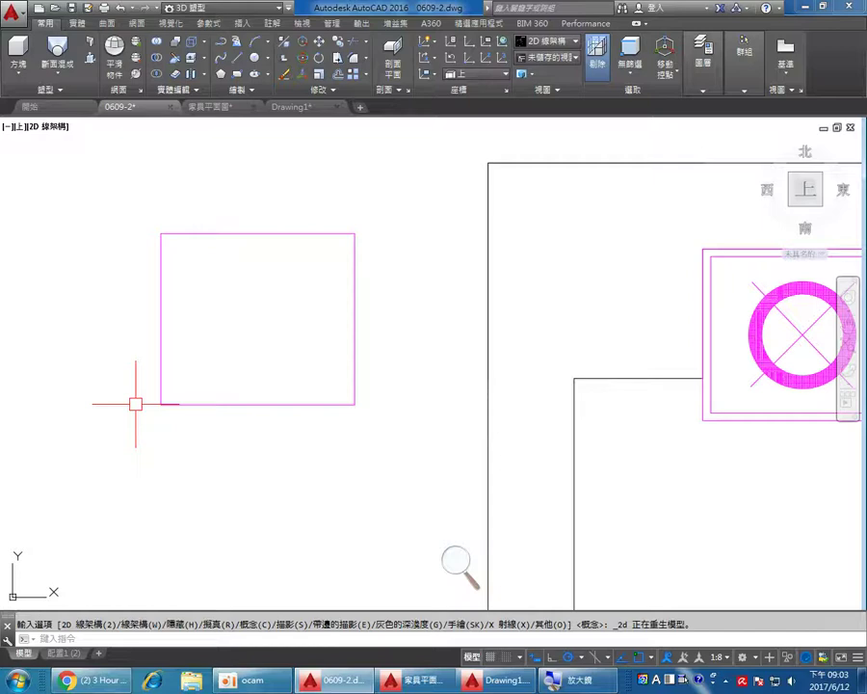
- Extrude the nightstand region left of the outer wall to a height of 350
scroll(270, 459, "down", 4)
middle_click_drag(271, 459, 320, 384)
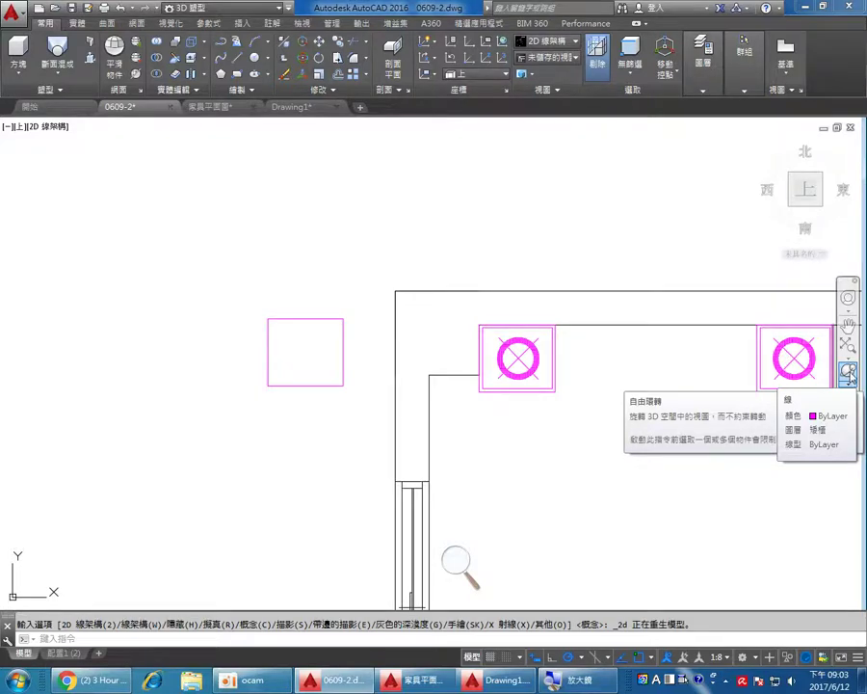
left_click(849, 374)
left_click_drag(353, 424, 360, 306)
right_click(440, 249)
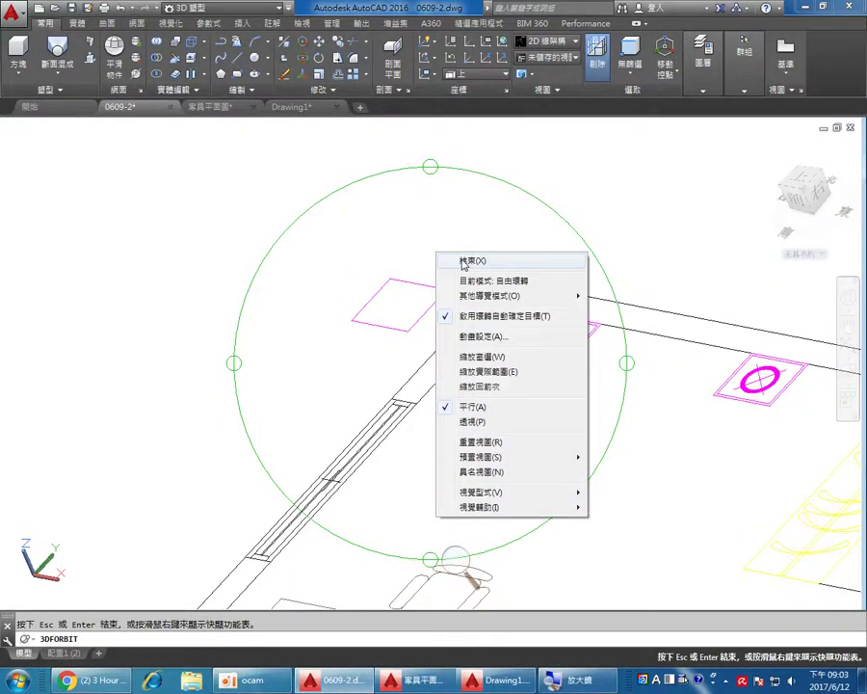
left_click(445, 258)
scroll(426, 267, "up", 4)
scroll(415, 310, "down", 2)
middle_click_drag(374, 355, 448, 340)
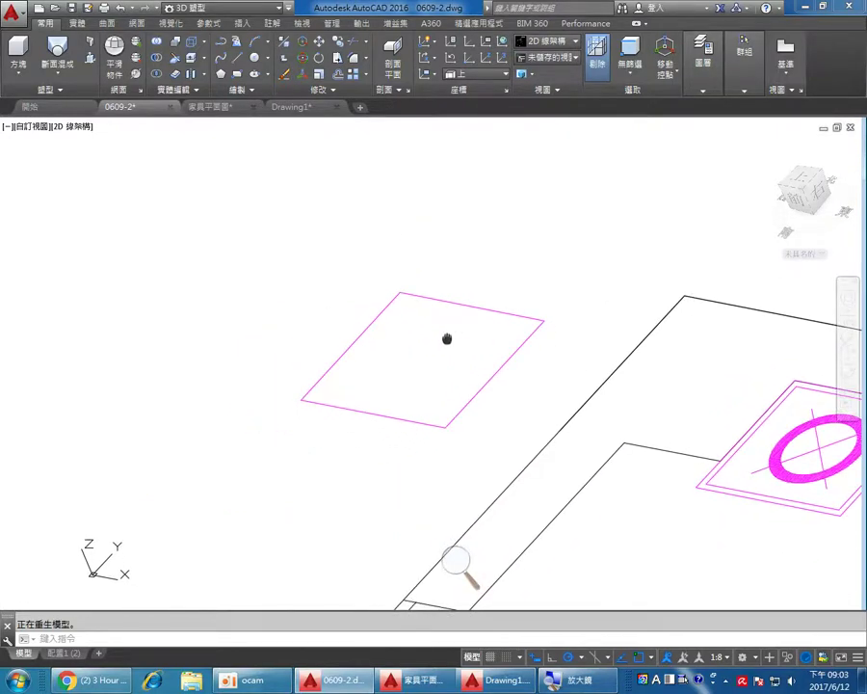
type("ex")
key("Return")
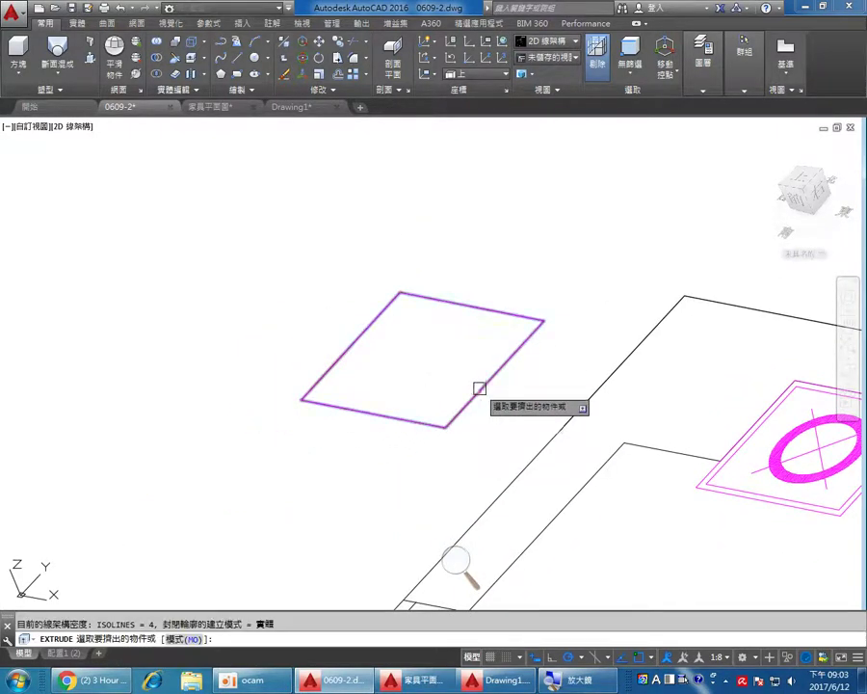
left_click(479, 387)
key("Return")
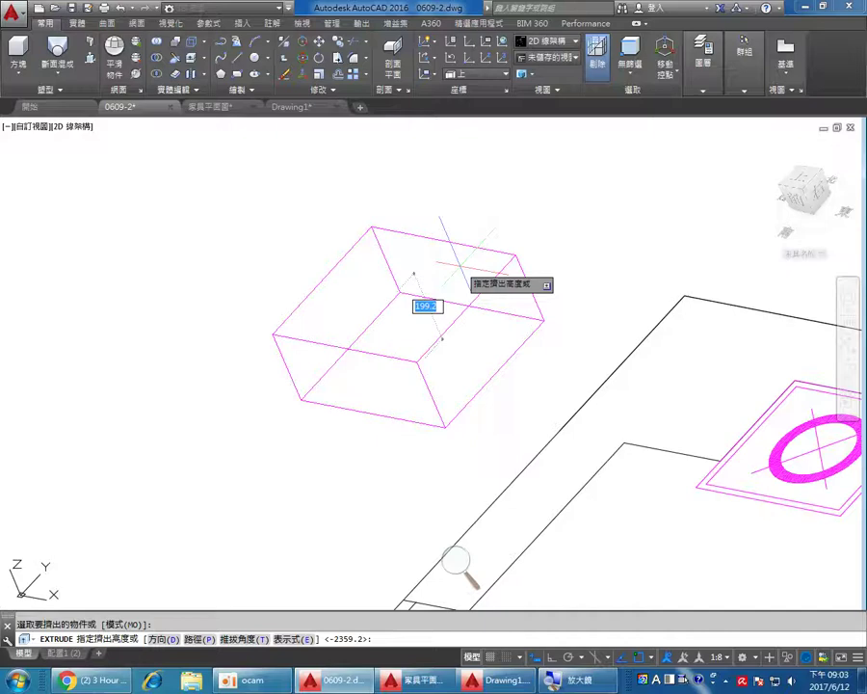
type("350")
key("Return")
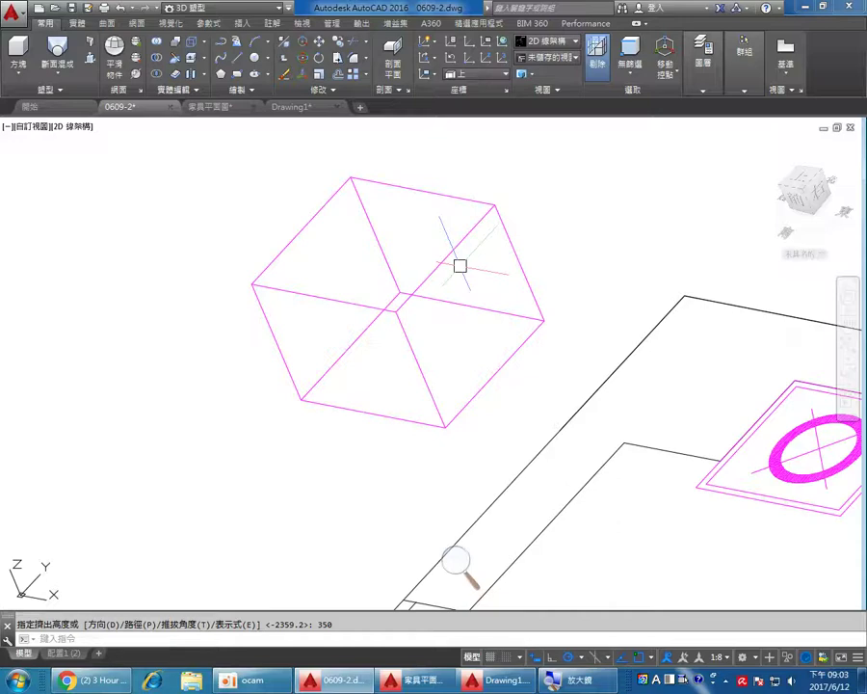
- Examine the extruded nightstand block from several 3D angles, both close up and against the floor plan
left_click(849, 369)
left_click_drag(304, 330, 329, 260)
right_click(330, 261)
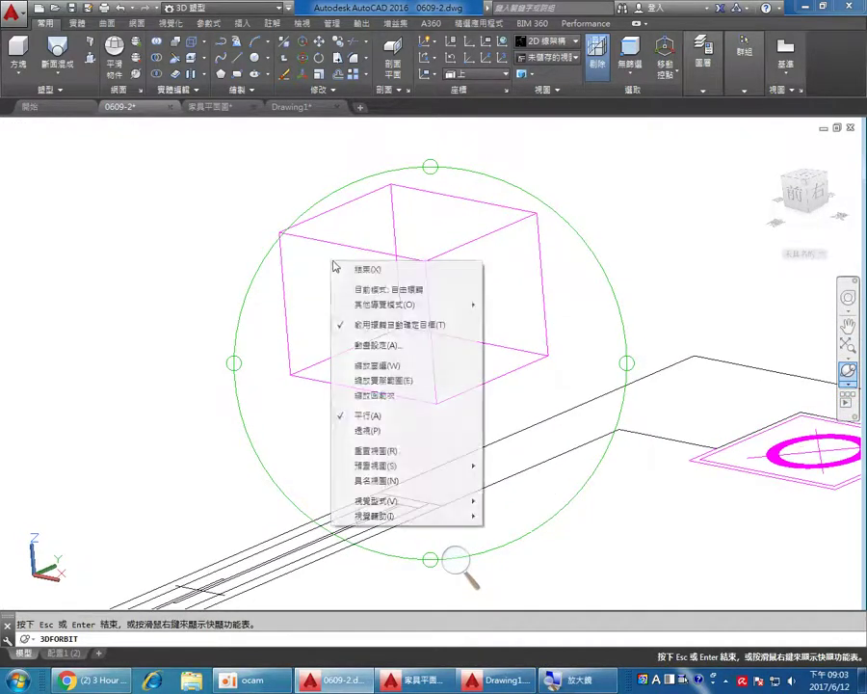
left_click(349, 271)
scroll(225, 283, "up", 2)
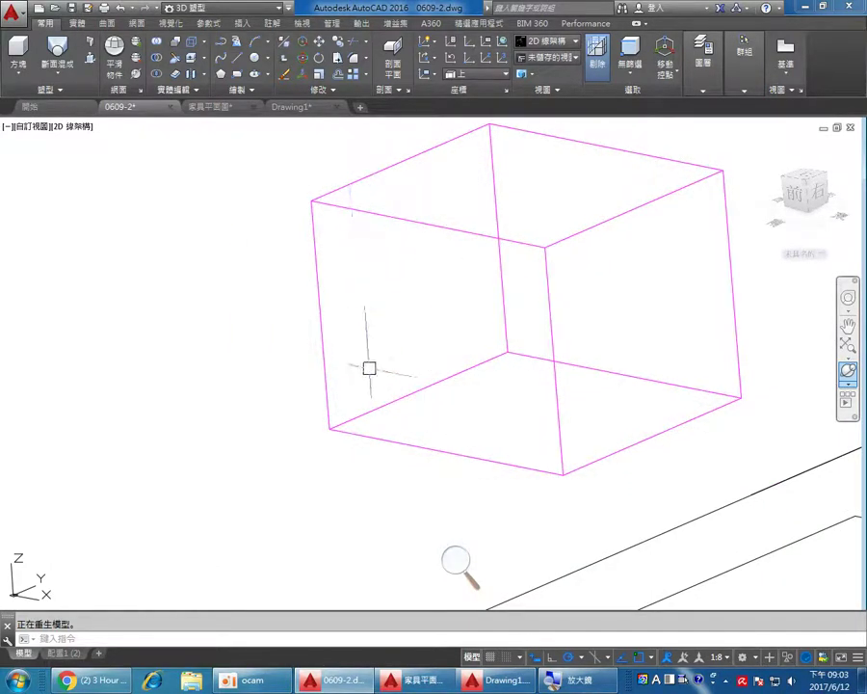
scroll(385, 366, "down", 5)
middle_click_drag(491, 476, 405, 406)
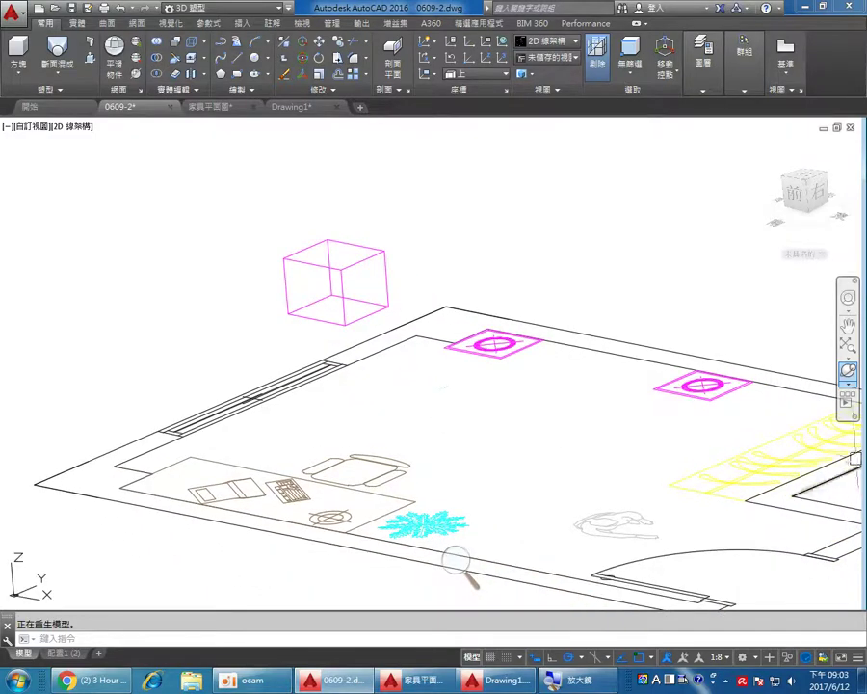
mouse_move(507, 343)
middle_mouse_down("ctrl+shift")
mouse_move(496, 368)
mouse_move(346, 291)
mouse_move(296, 284)
mouse_move(465, 439)
mouse_move(517, 470)
middle_mouse_up("ctrl+shift")
right_click(477, 413)
left_click(518, 151)
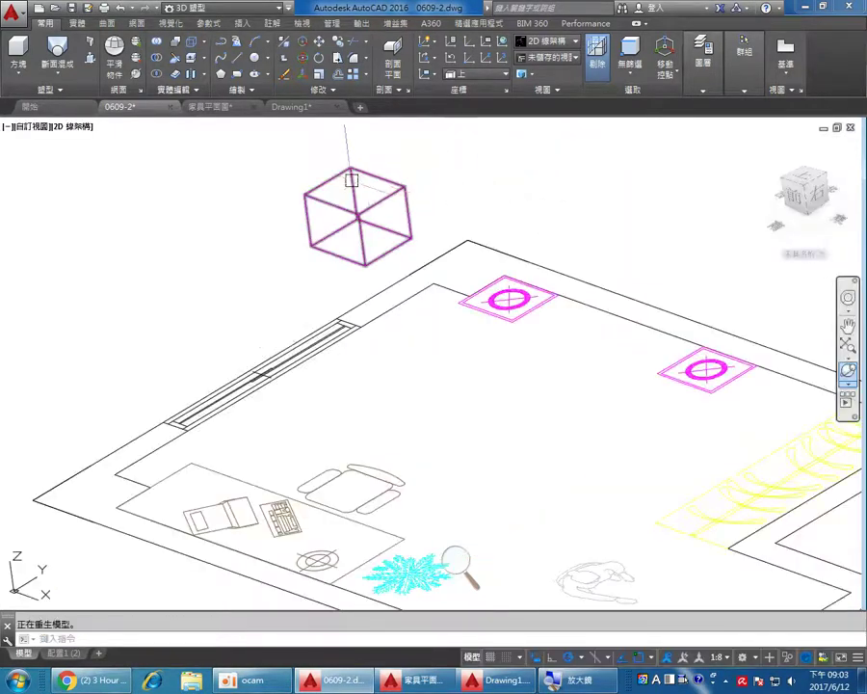
middle_click_drag(566, 503, 407, 363, "ctrl+shift")
right_click(398, 295)
left_click(406, 301)
scroll(313, 251, "up", 3)
scroll(279, 228, "up", 3)
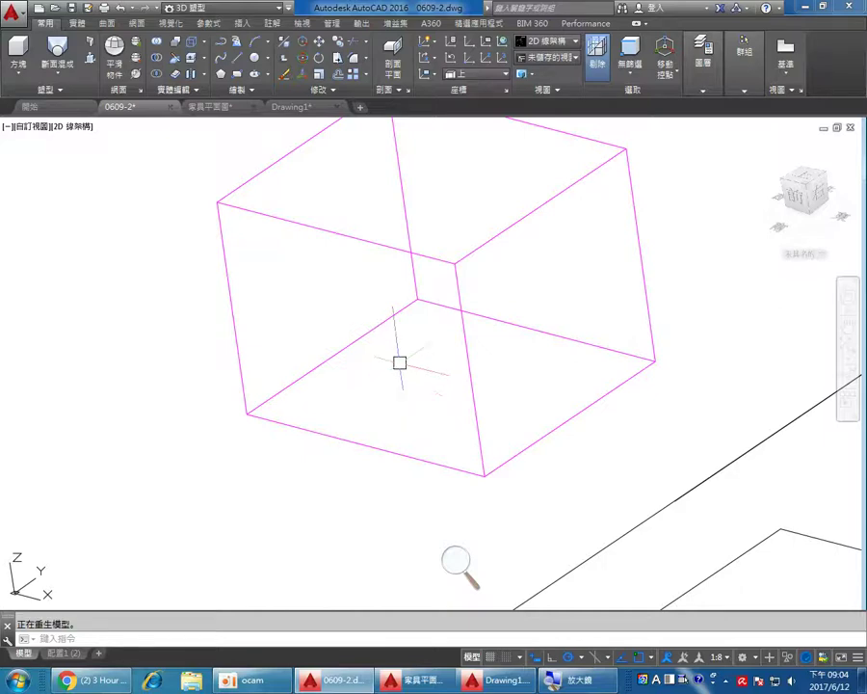
- Define a three-point UCS on the block's front face, with origin at its lower-left corner, X along the bottom edge and Y up the left edge
scroll(376, 282, "up", 2)
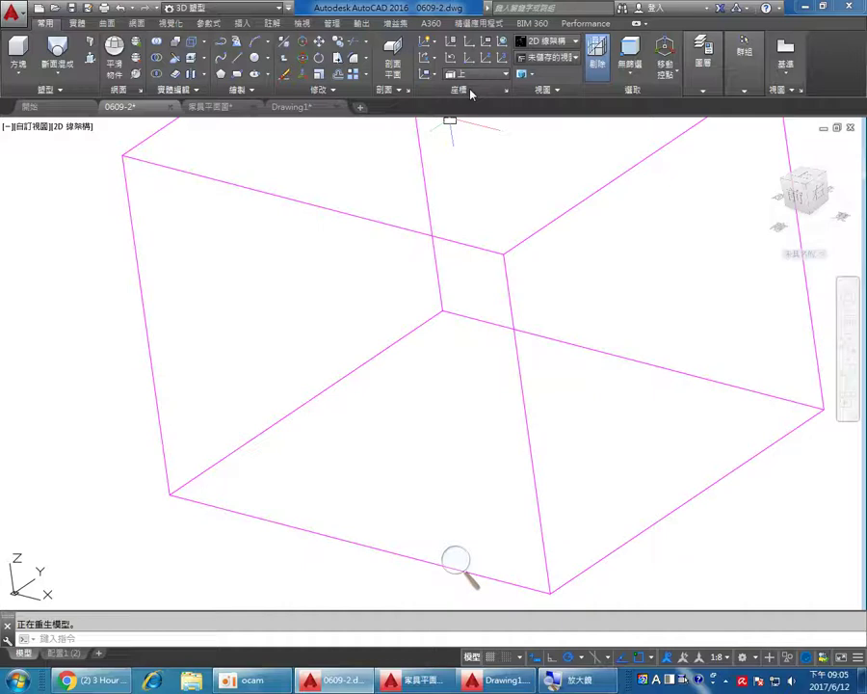
left_click(457, 562)
left_click(472, 568)
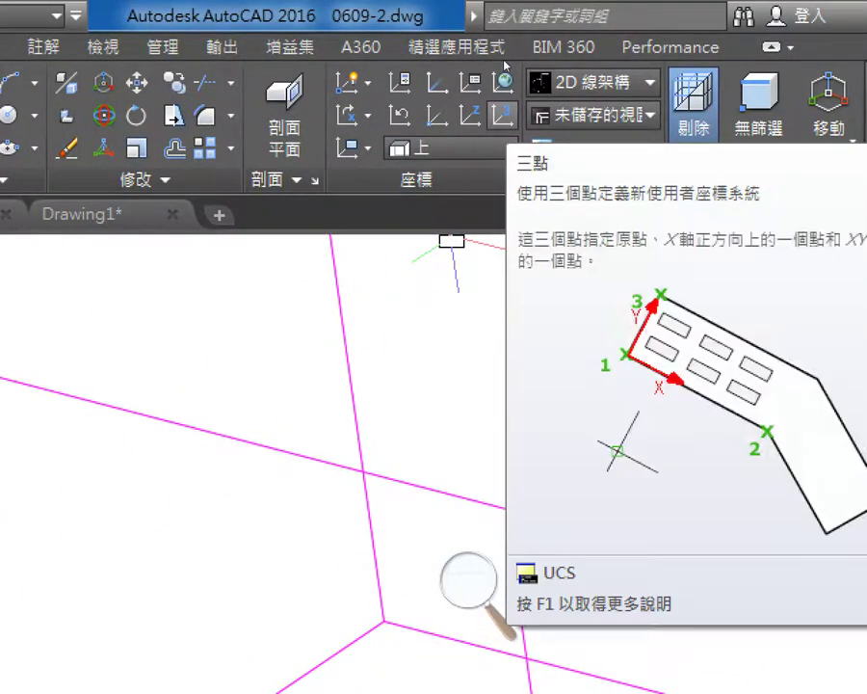
left_click(501, 113)
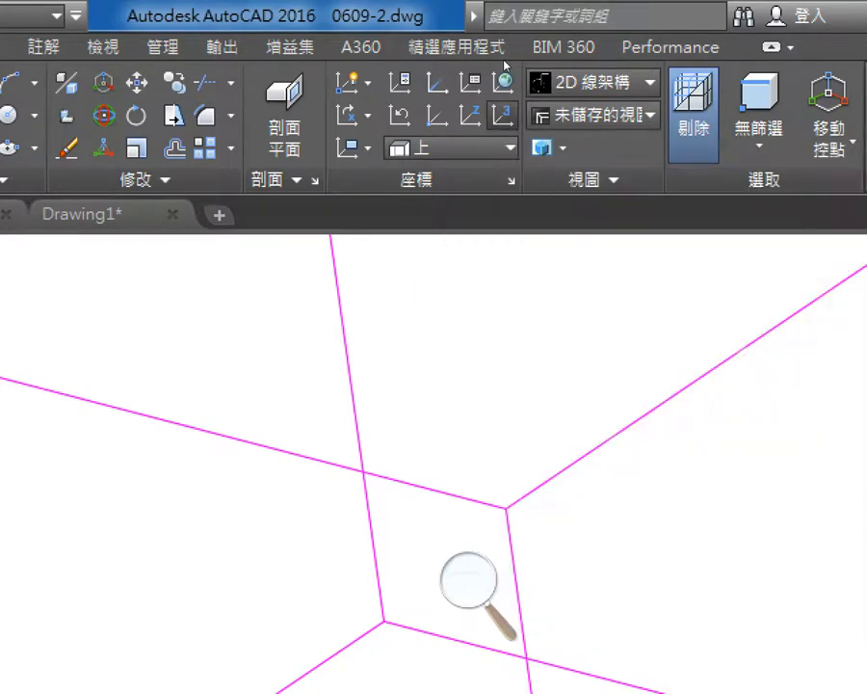
scroll(338, 559, "down", 5)
middle_click_drag(280, 495, 285, 407)
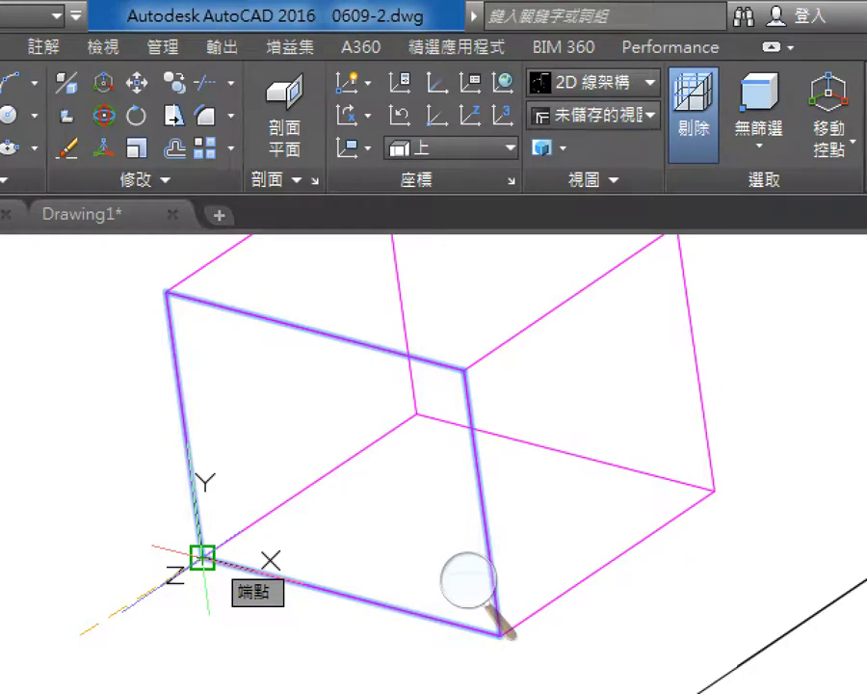
middle_click_drag(203, 557, 197, 428)
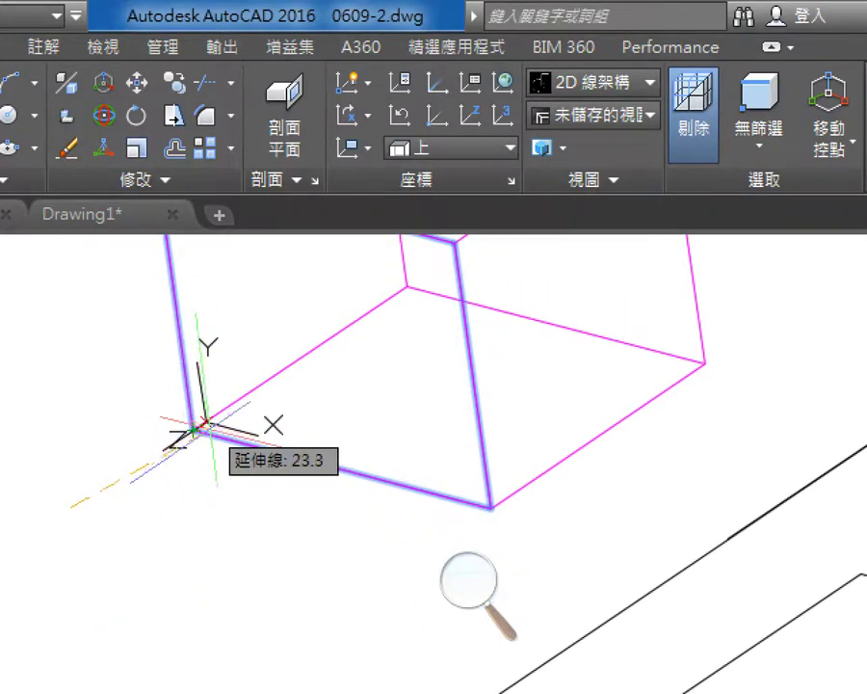
left_click(210, 441)
left_click(192, 427)
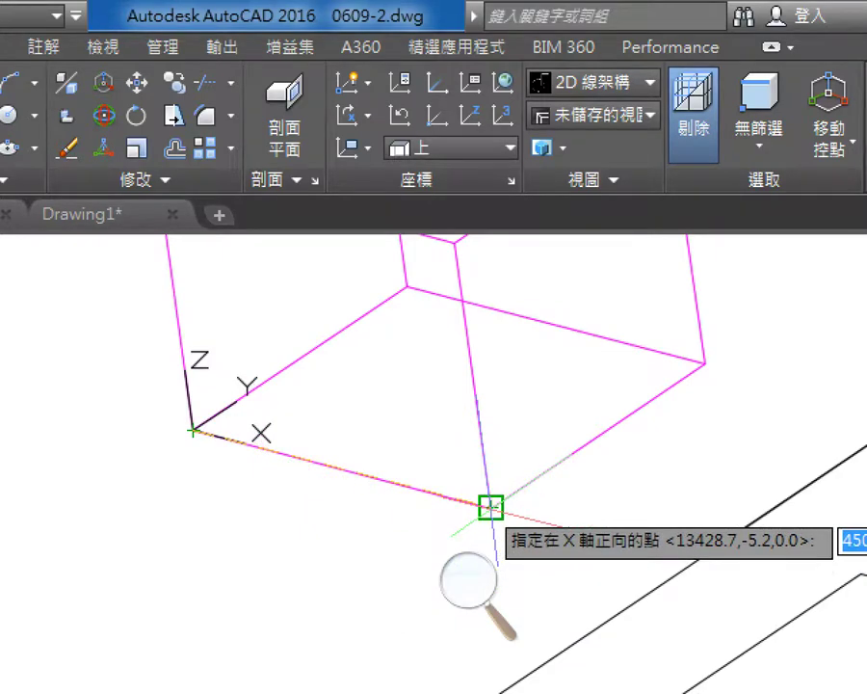
left_click(491, 506)
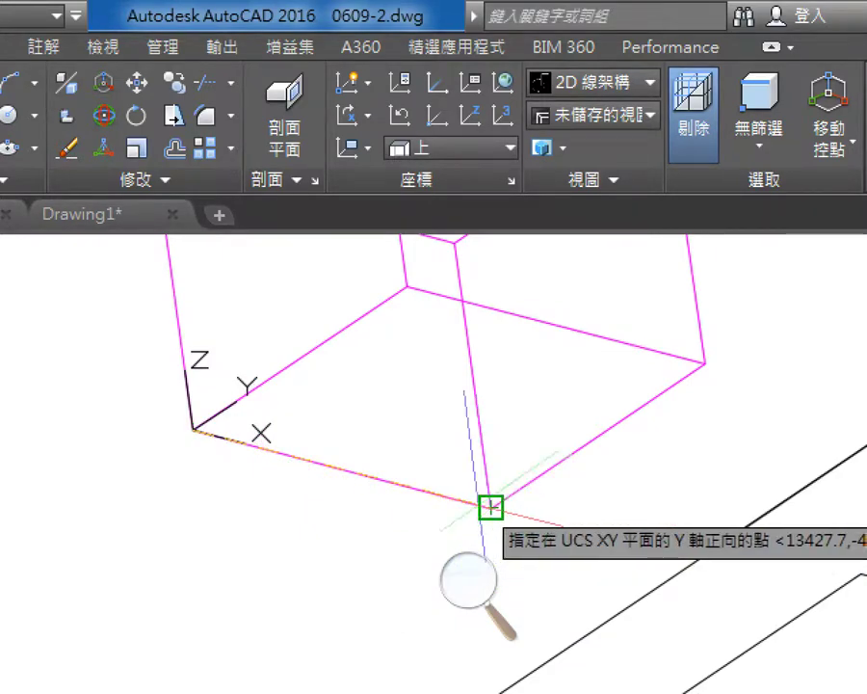
middle_click_drag(366, 376, 392, 492)
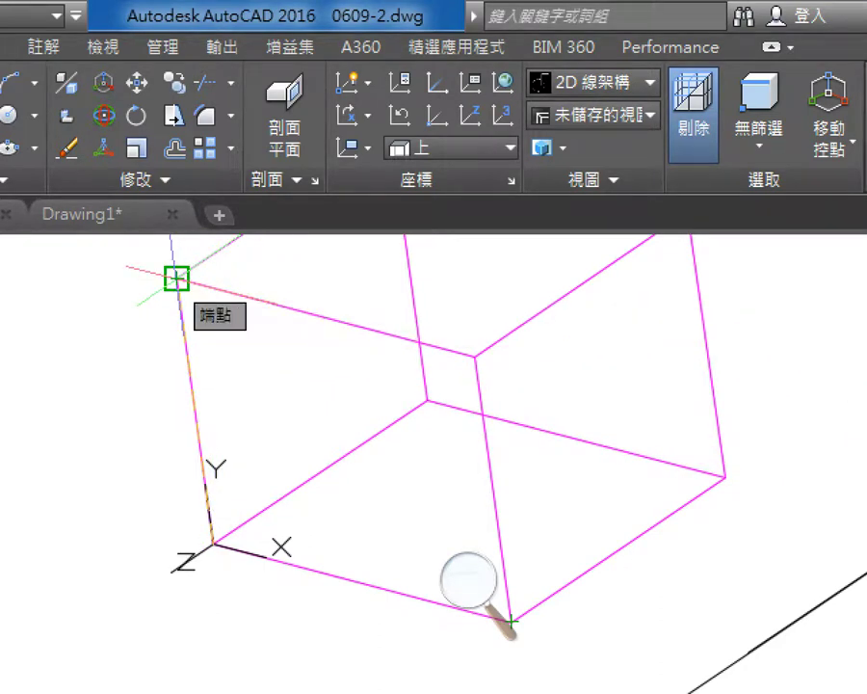
left_click(176, 279)
- Draw a 450 by 350 rectangle over the block's front face, from its upper-left corner to its lower-right corner
middle_click_drag(134, 441, 100, 367)
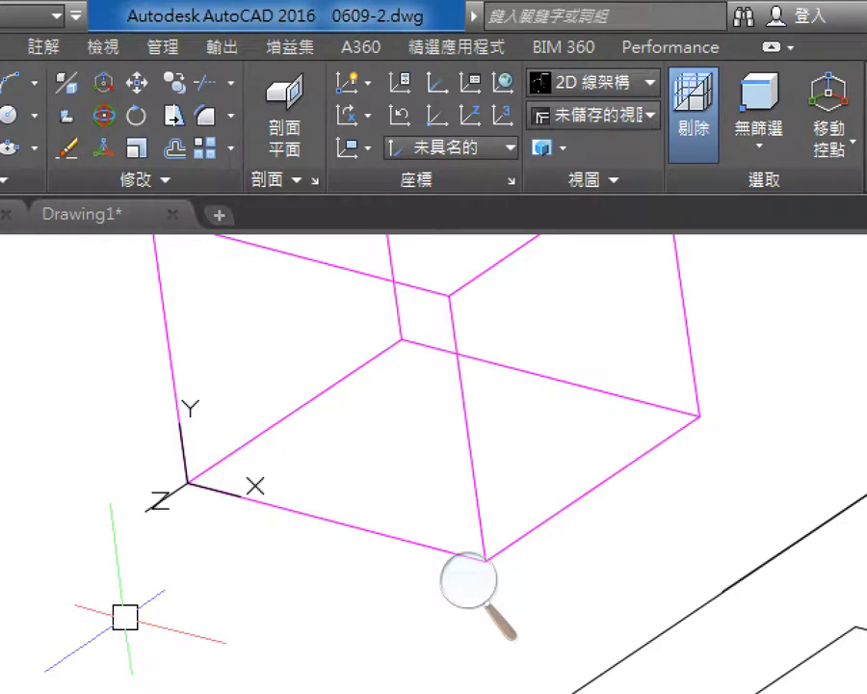
scroll(98, 489, "down", 2)
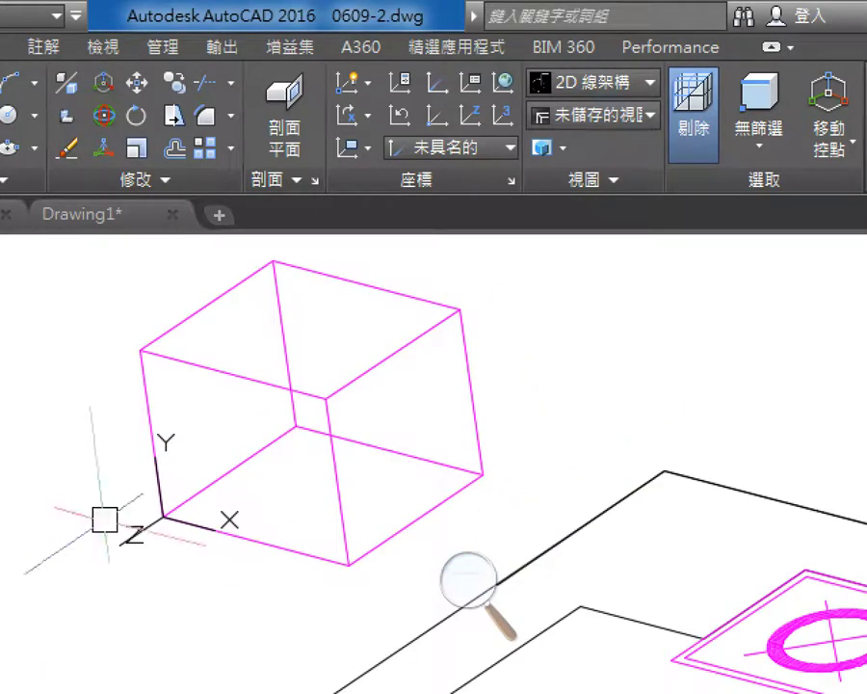
scroll(103, 518, "up", 2)
middle_click_drag(102, 515, 177, 578)
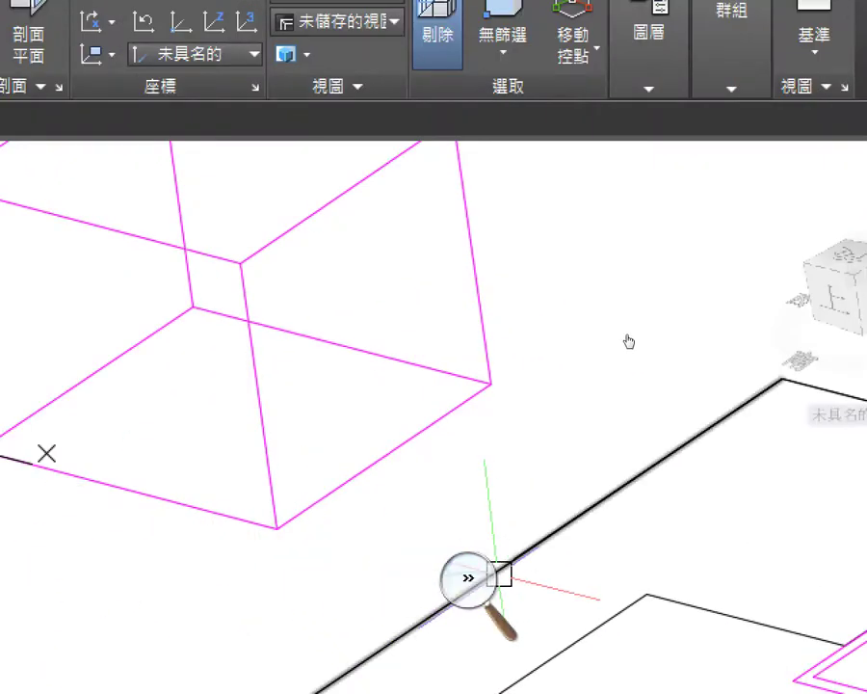
key("super+plus")
middle_click_drag(180, 440, 409, 466)
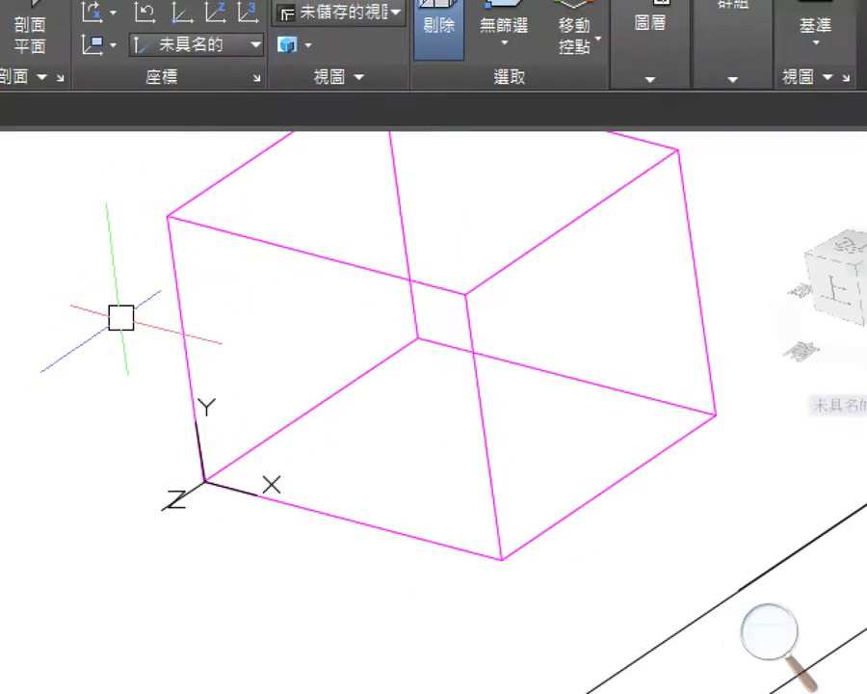
type("rec")
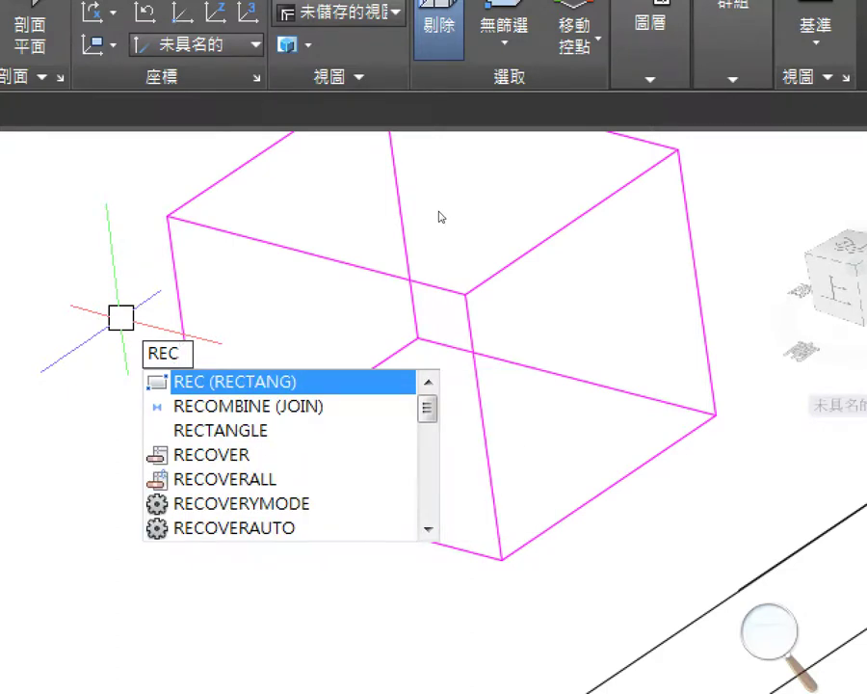
key("Return")
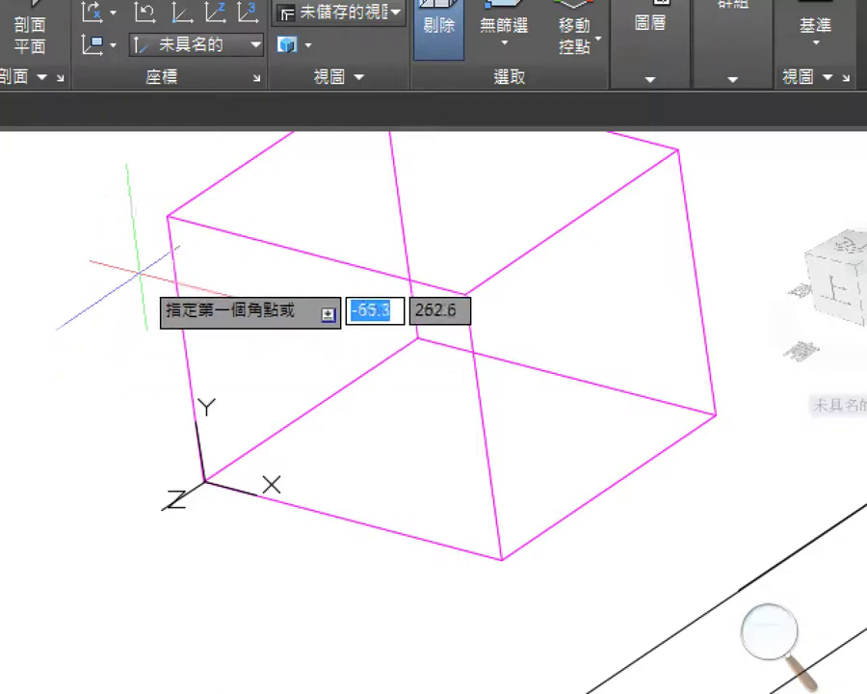
left_click(167, 216)
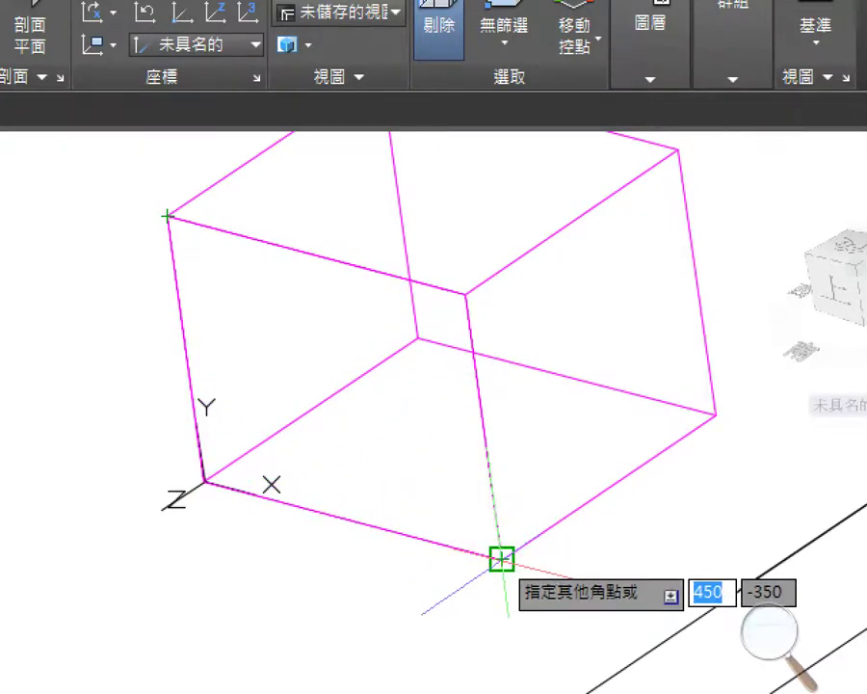
left_click(501, 559)
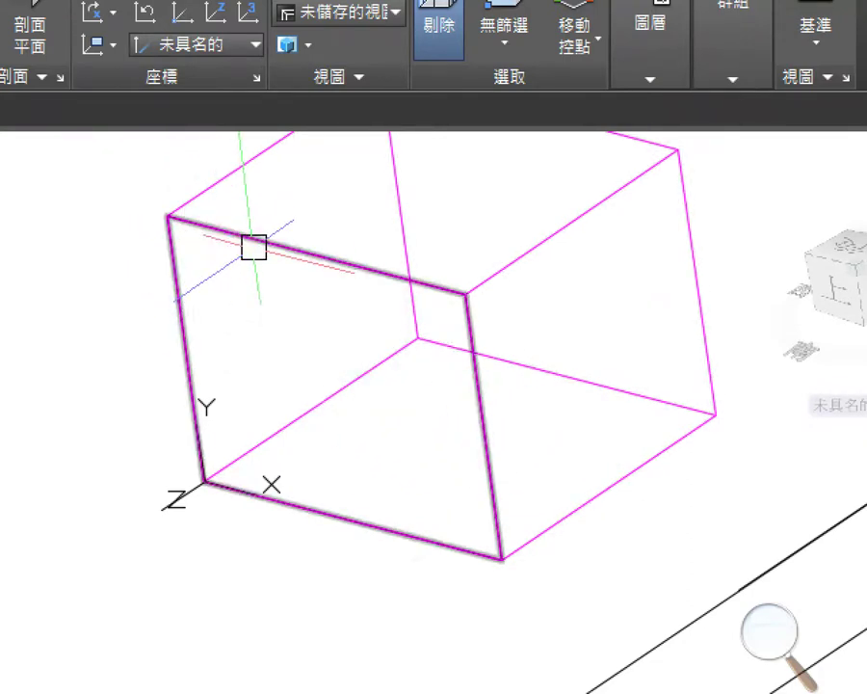
- Offset the front face rectangle inward by 20
mouse_move(265, 243)
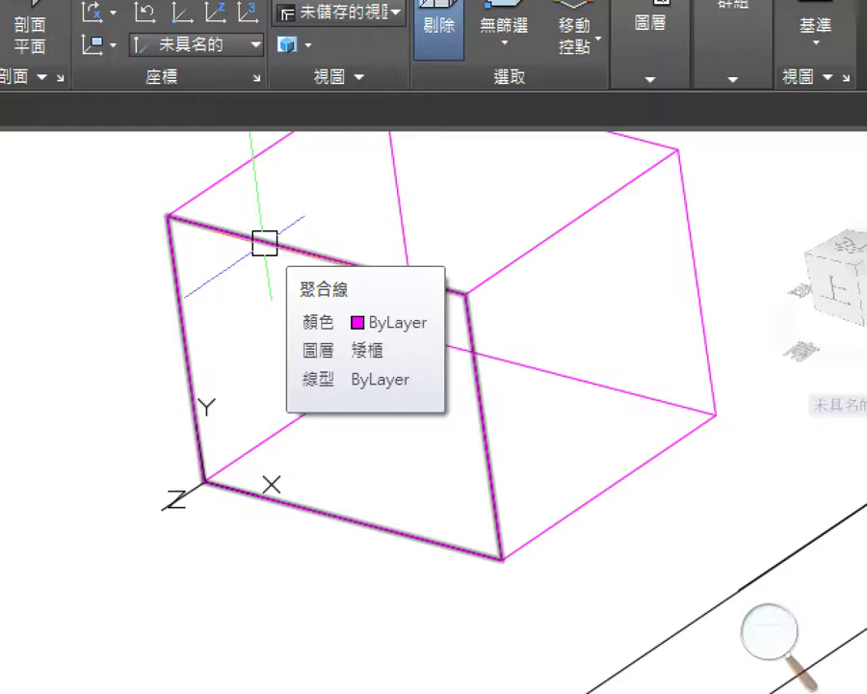
type("o")
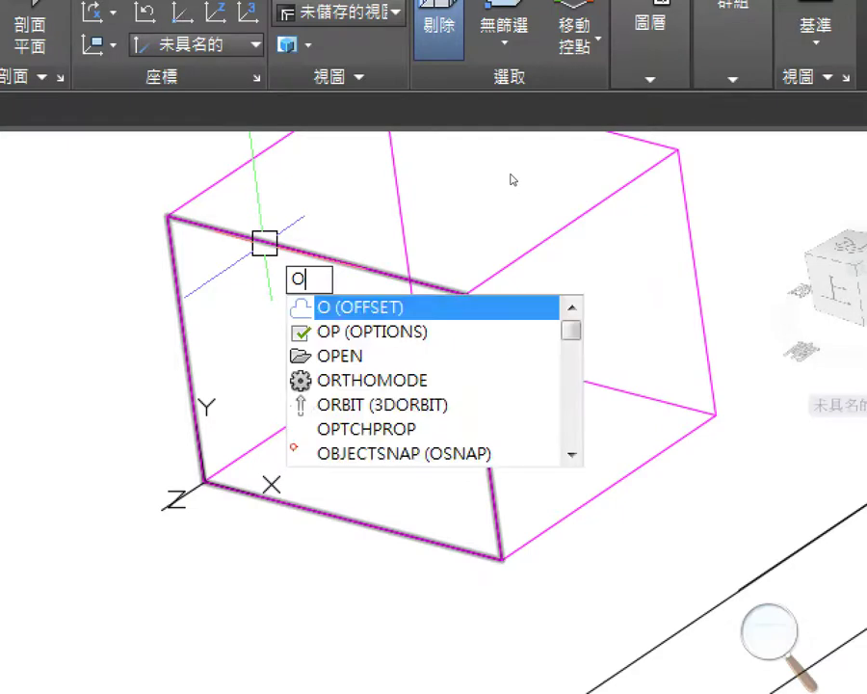
key("Return")
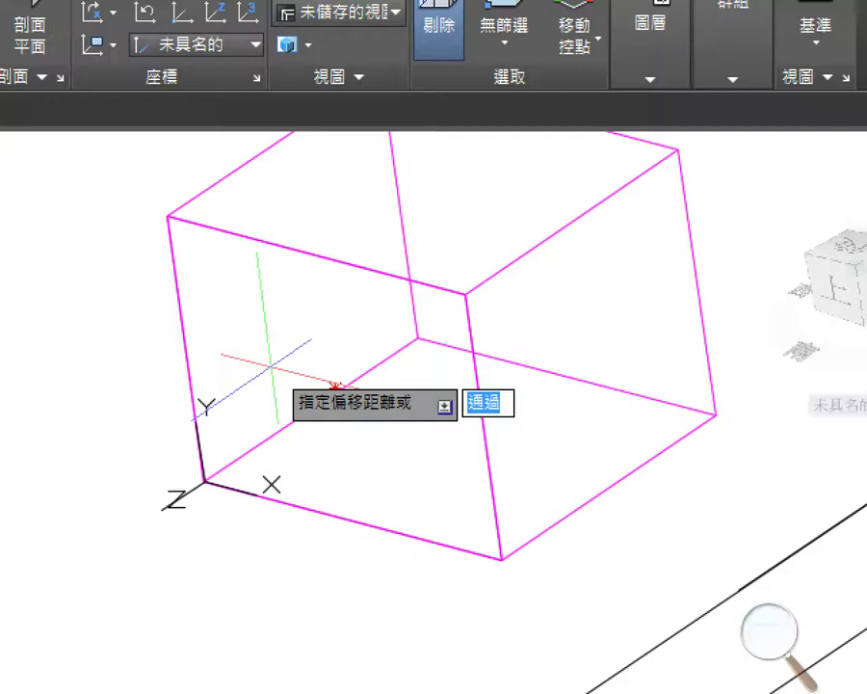
type("0")
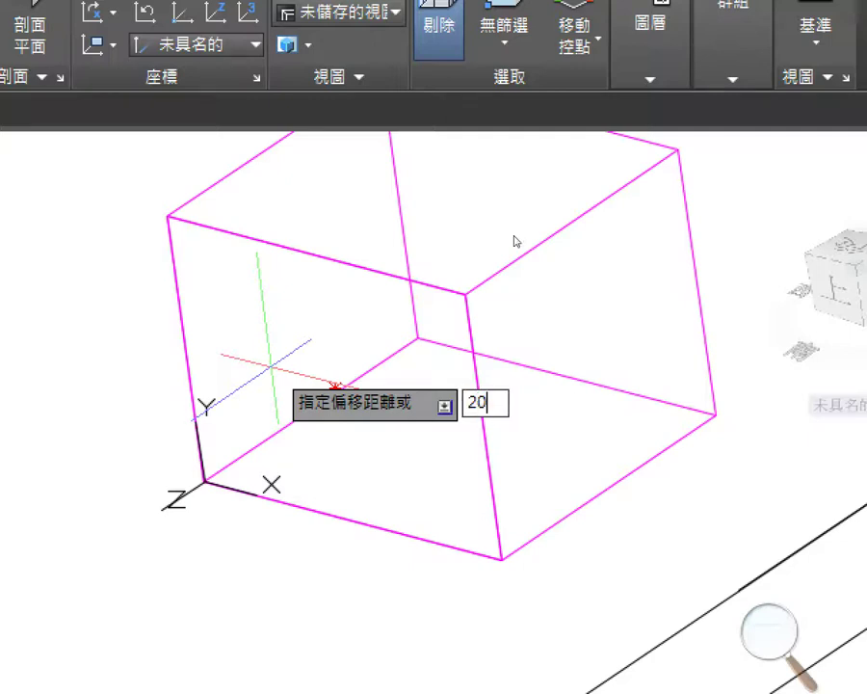
key("Return")
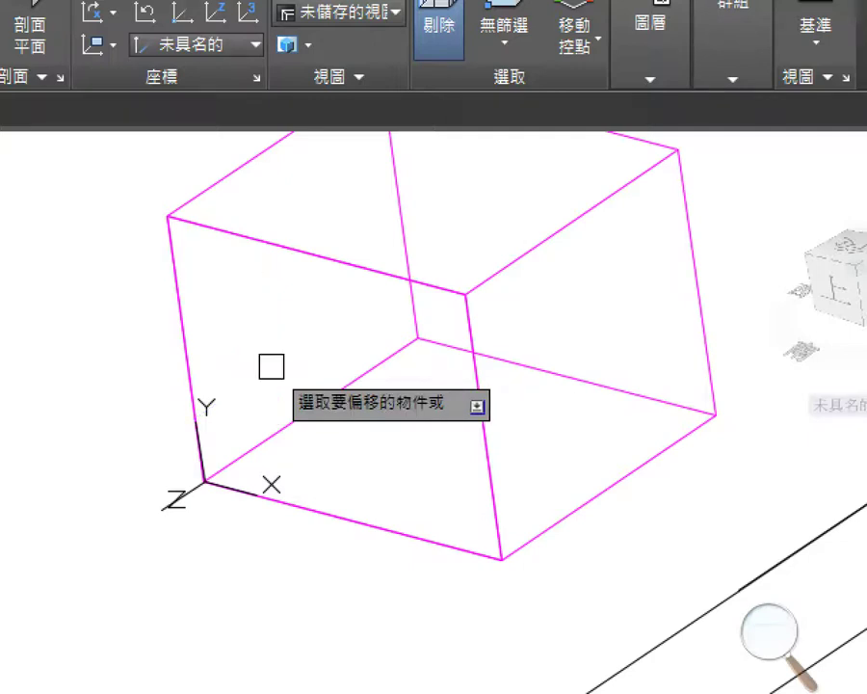
left_click(304, 256)
left_click(336, 388)
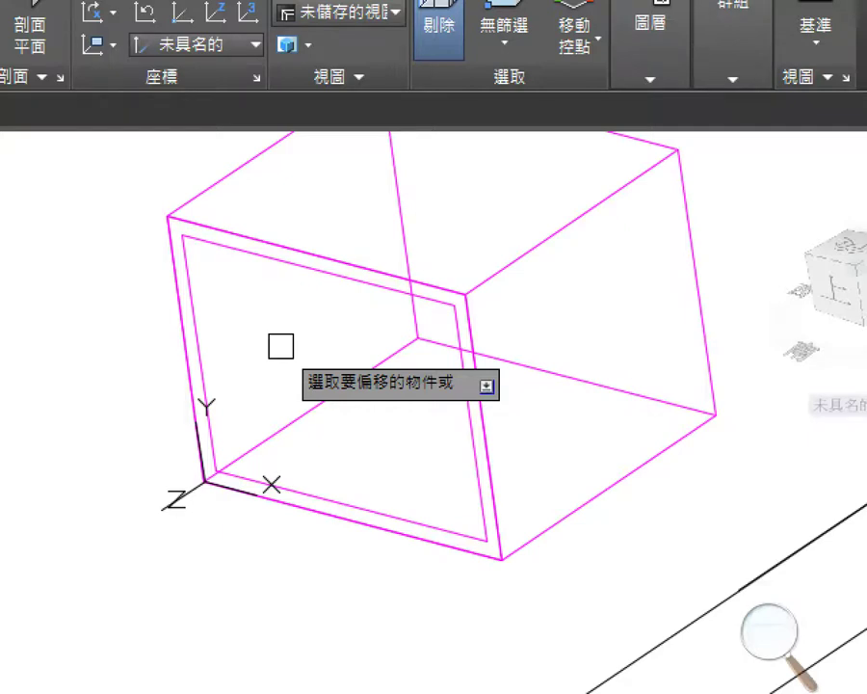
key("Escape")
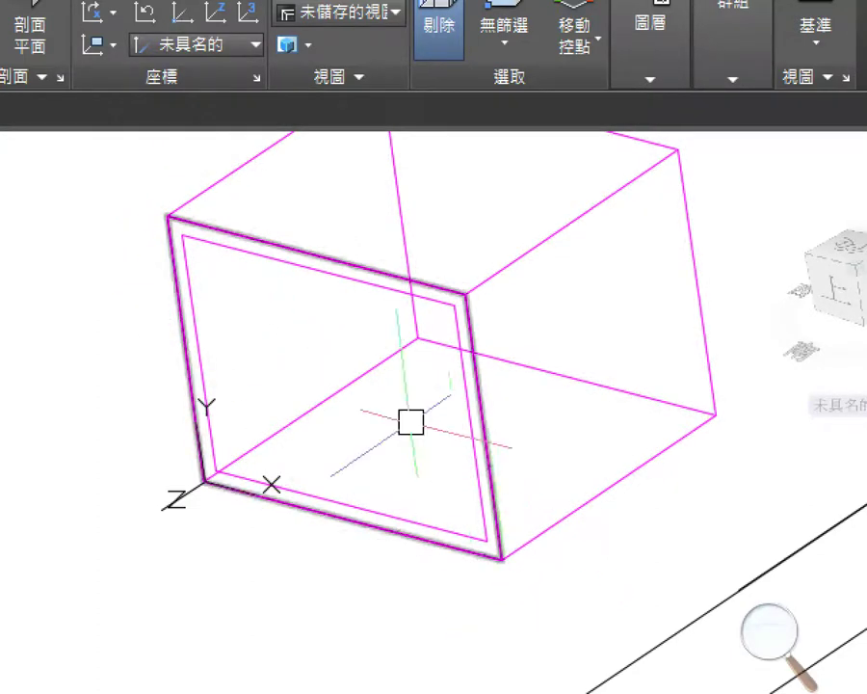
mouse_move(321, 275)
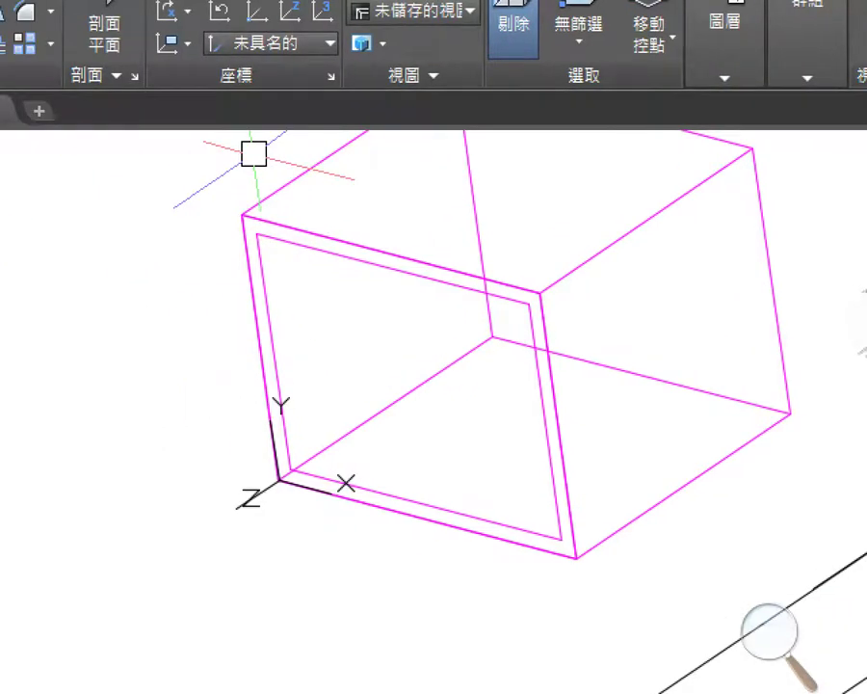
- Draw a line across the inner front rectangle, from the midpoint of its left edge perpendicular to its right edge
type("l")
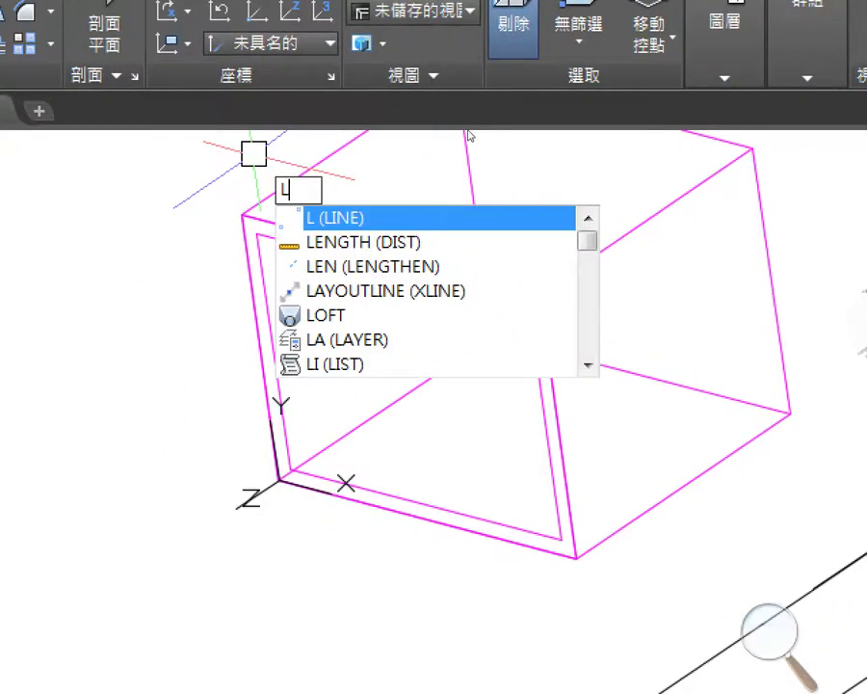
key("Return")
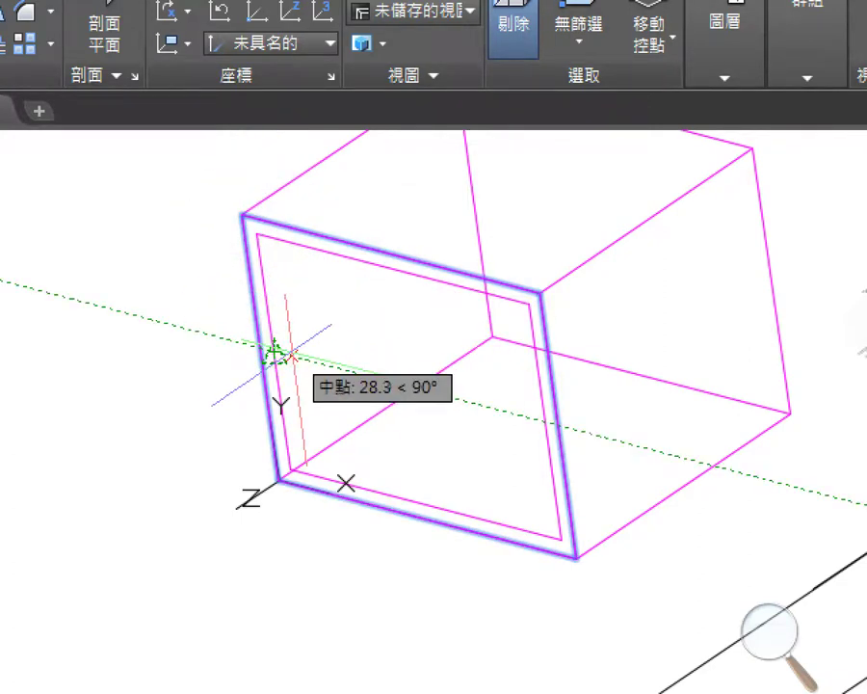
scroll(276, 356, "up", 2)
mouse_move(289, 370)
middle_mouse_down()
mouse_move(280, 376)
mouse_move(188, 340)
middle_mouse_up()
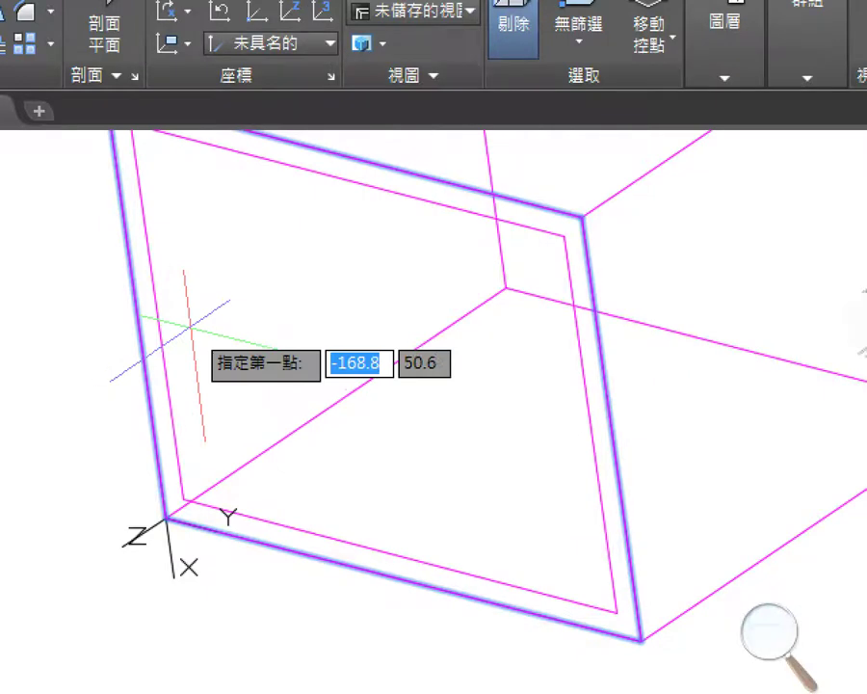
left_click(155, 313)
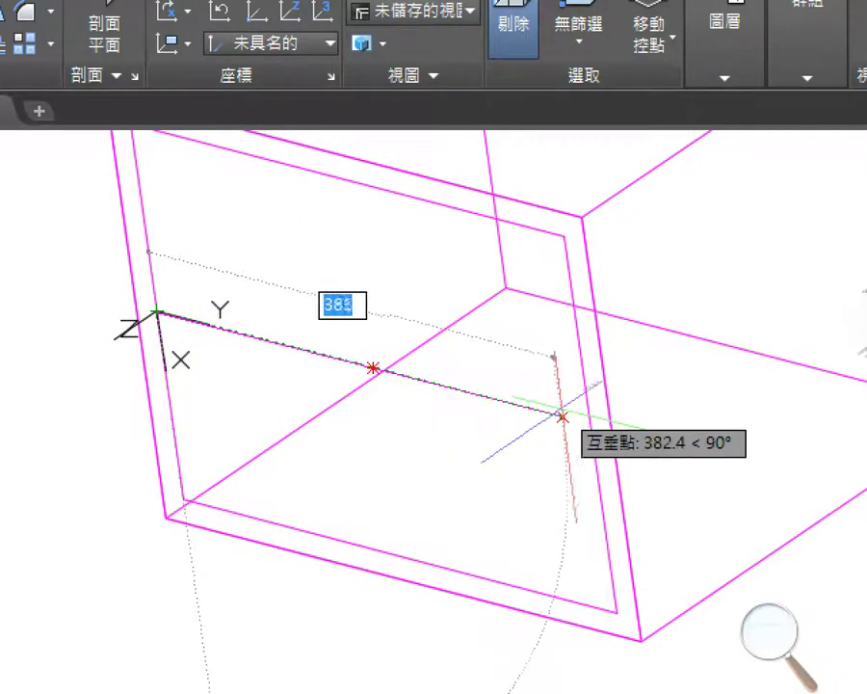
left_click(590, 425)
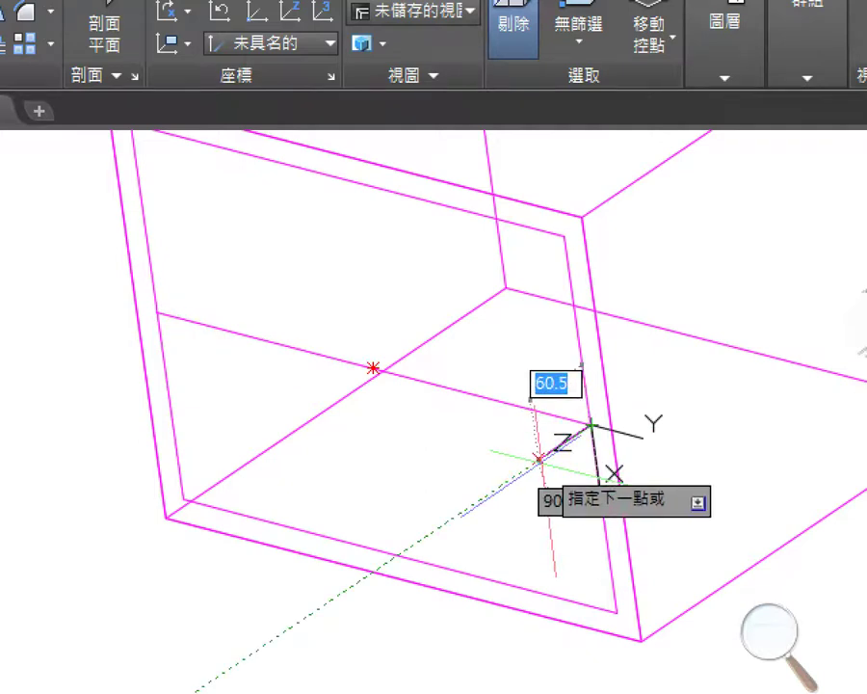
key("Return")
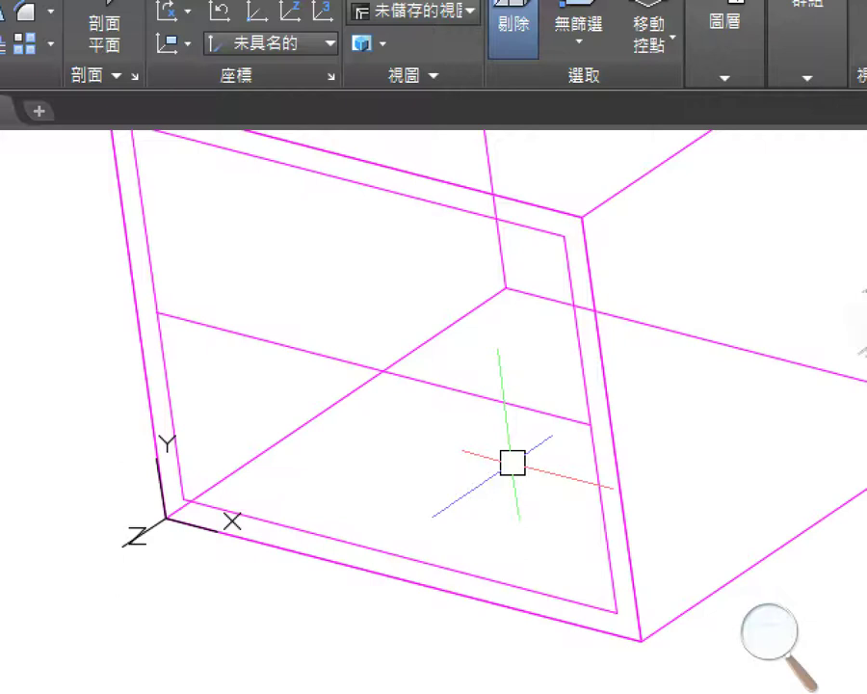
- Offset the front face's middle line by 5 both upward and downward
type("o")
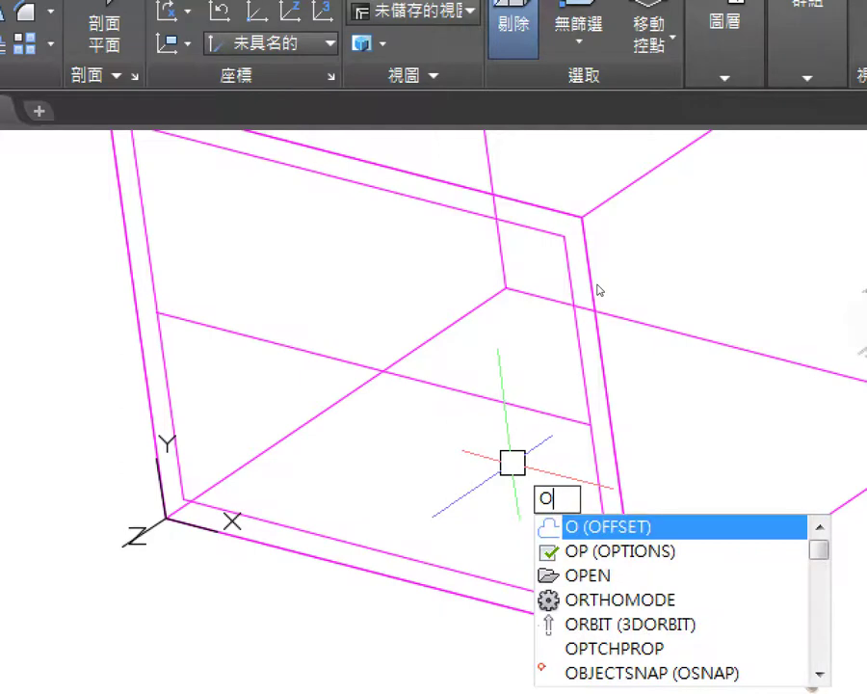
key("Return")
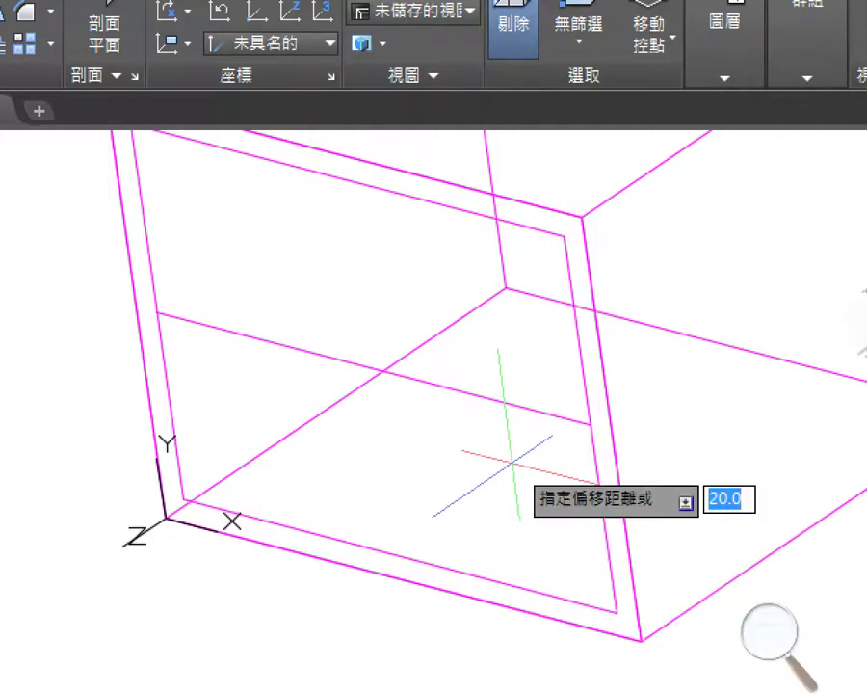
type("5")
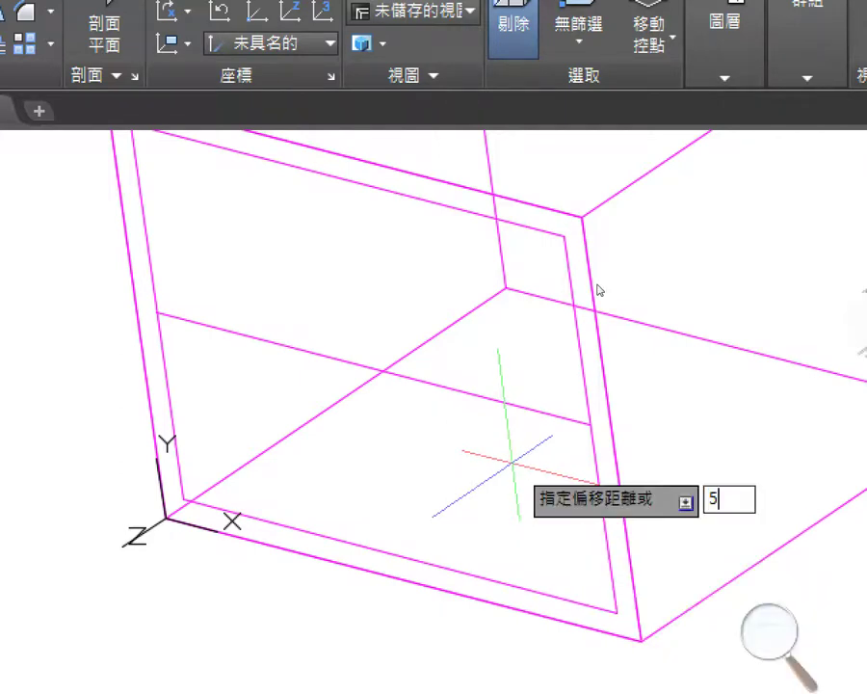
key("Return")
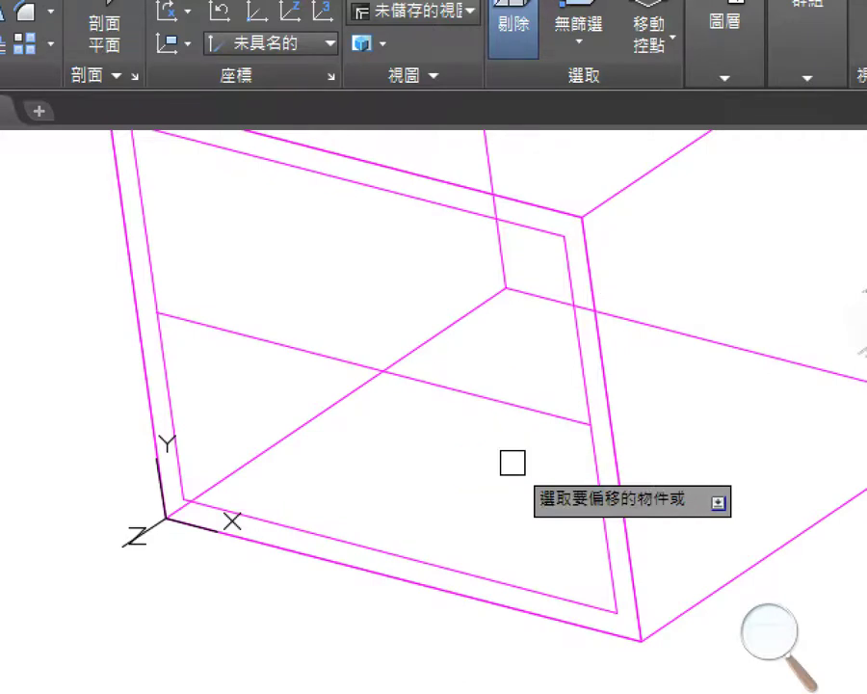
left_click(501, 401)
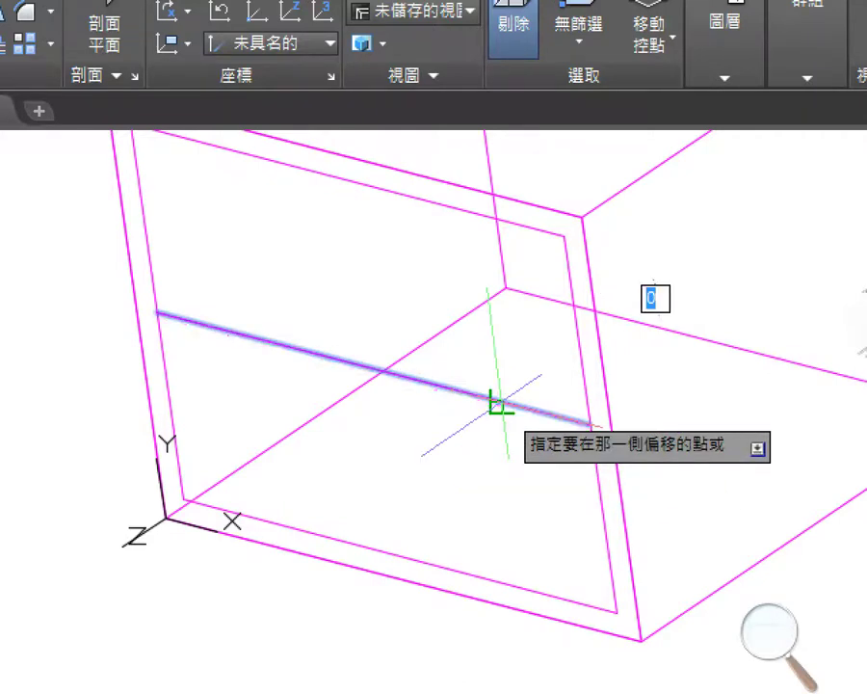
left_click(520, 342)
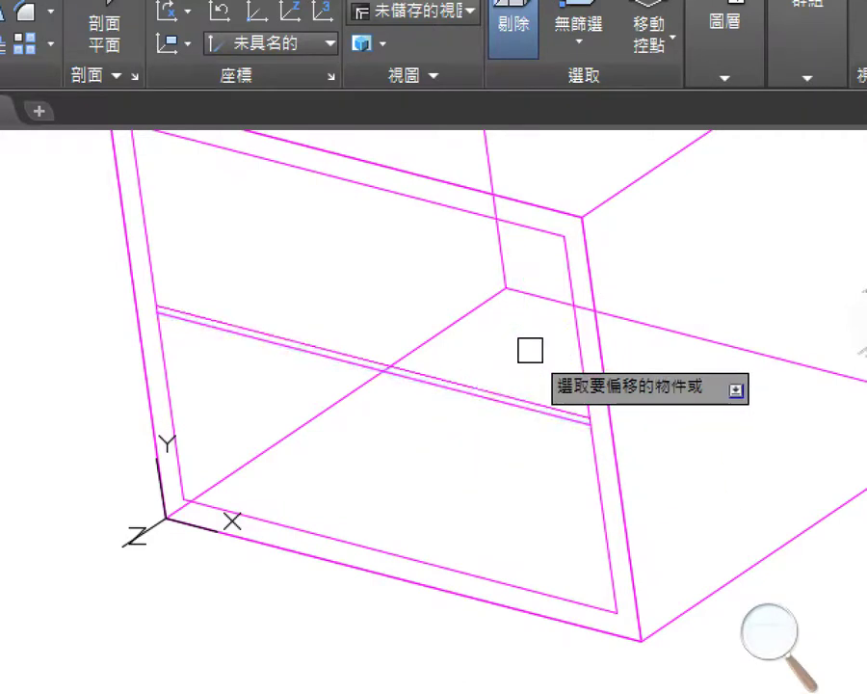
left_click(477, 406)
left_click(482, 483)
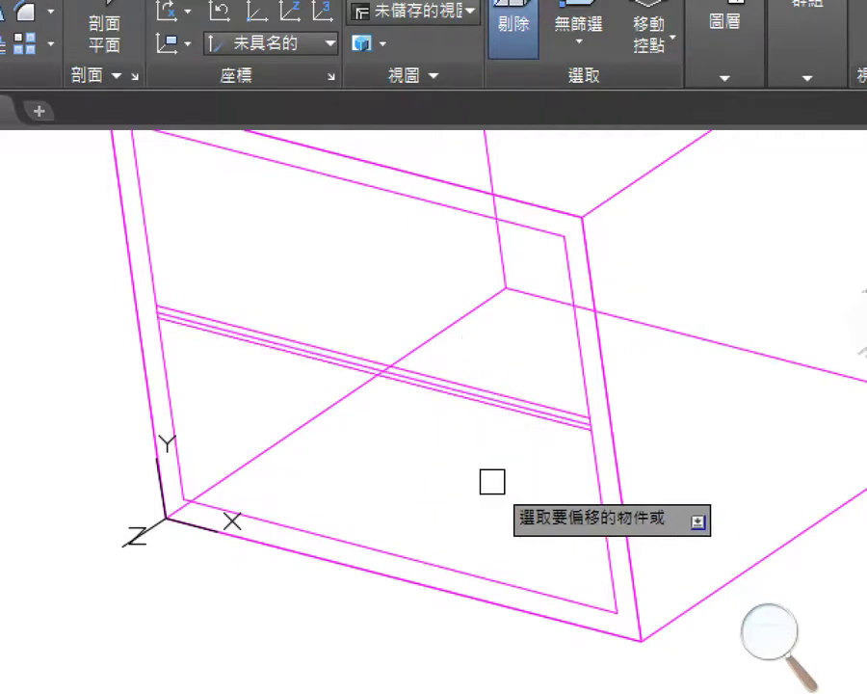
key("Return")
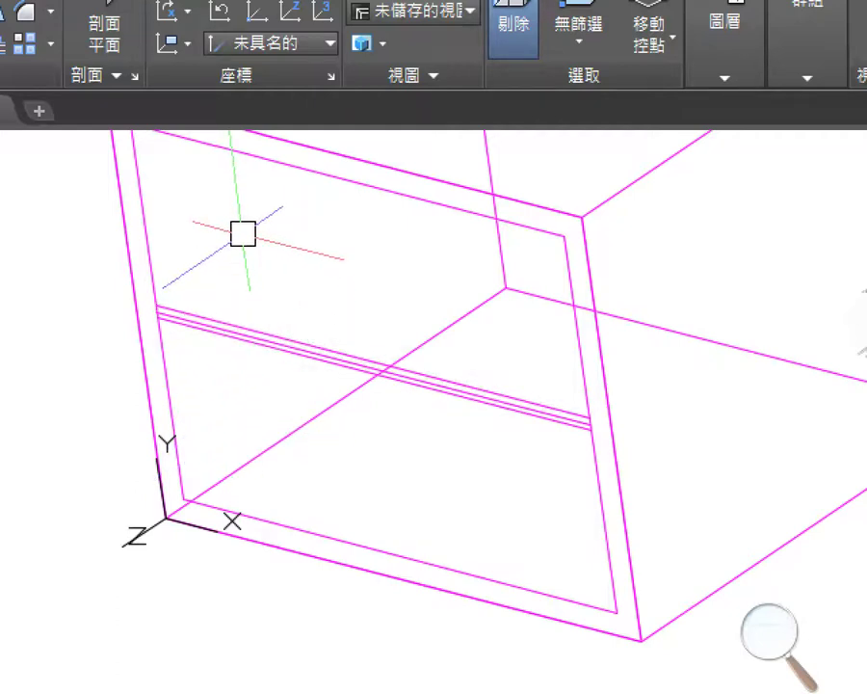
- Presspull the bounded area above the divider lines outward by 10 to form the upper drawer front
scroll(189, 318, "up", 3)
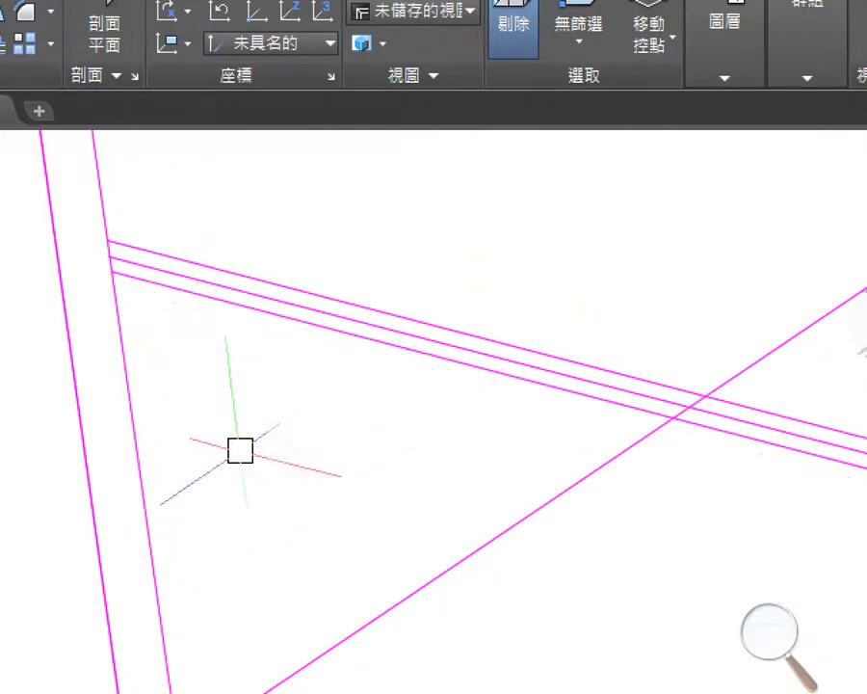
scroll(251, 472, "down", 3)
middle_click_drag(289, 509, 234, 453)
scroll(285, 424, "up", 1)
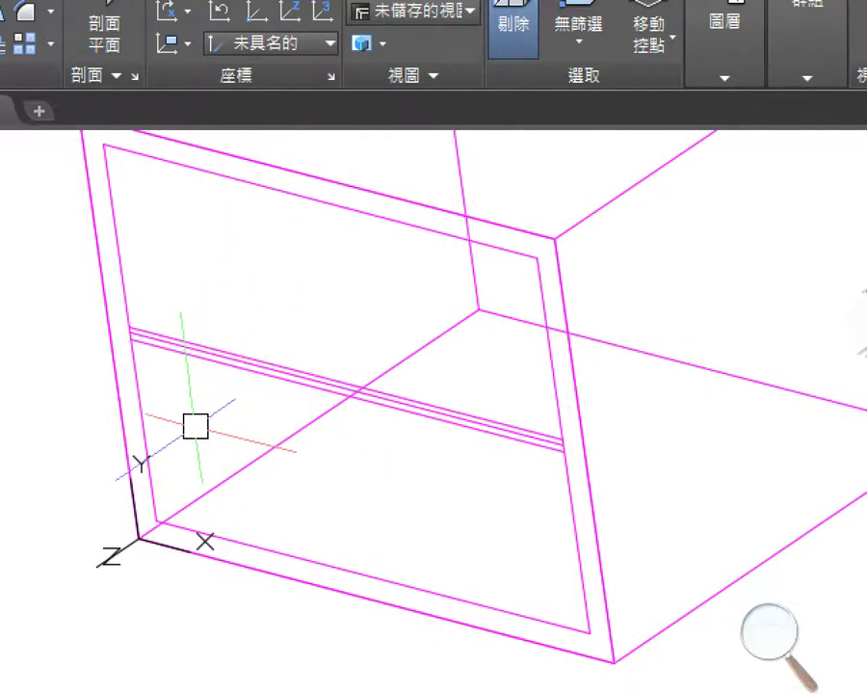
scroll(195, 425, "down", 2)
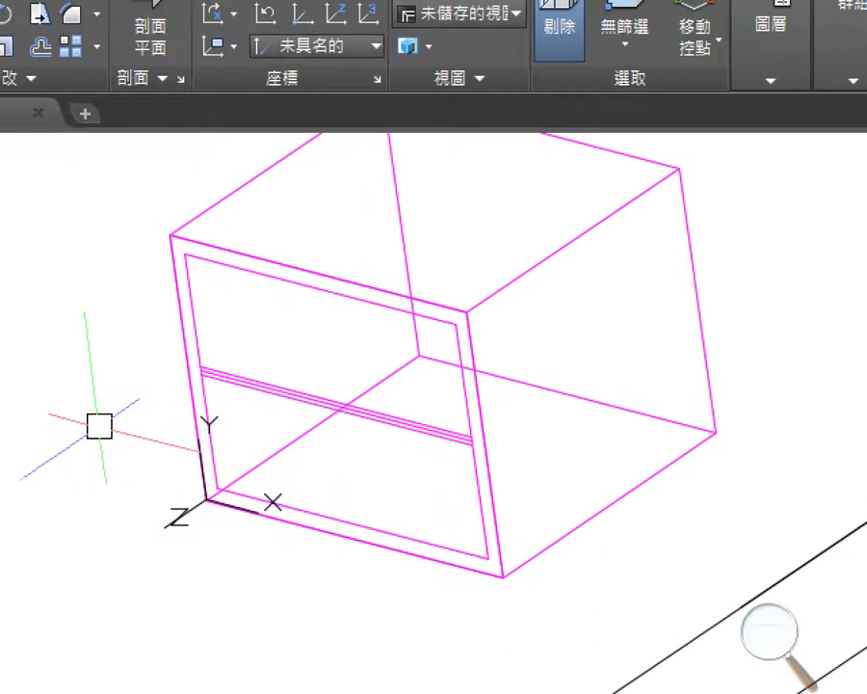
scroll(53, 421, "up", 2)
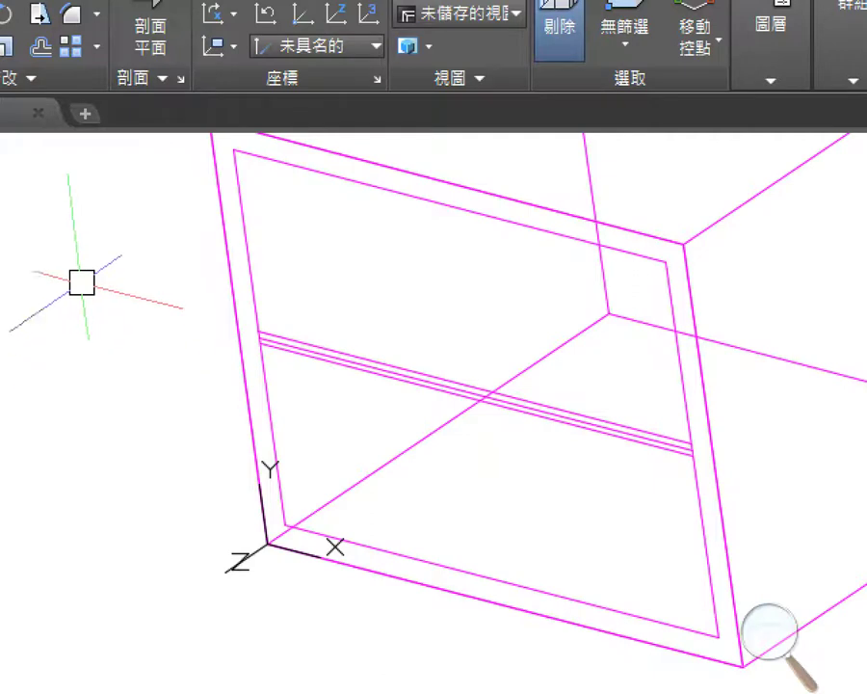
mouse_move(79, 223)
middle_mouse_down()
mouse_move(134, 255)
mouse_move(69, 228)
mouse_move(51, 255)
middle_mouse_up()
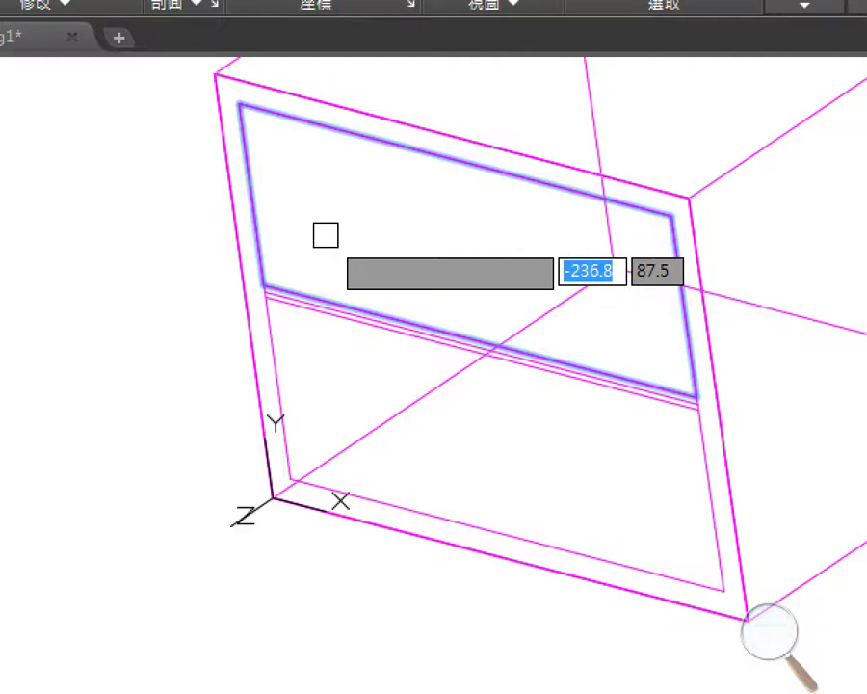
left_click(326, 234)
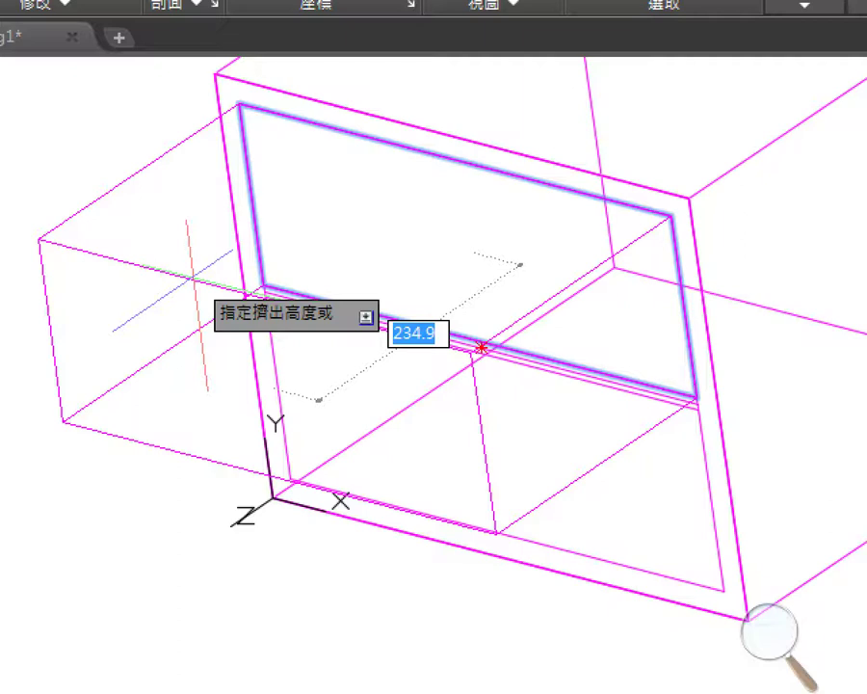
type("10")
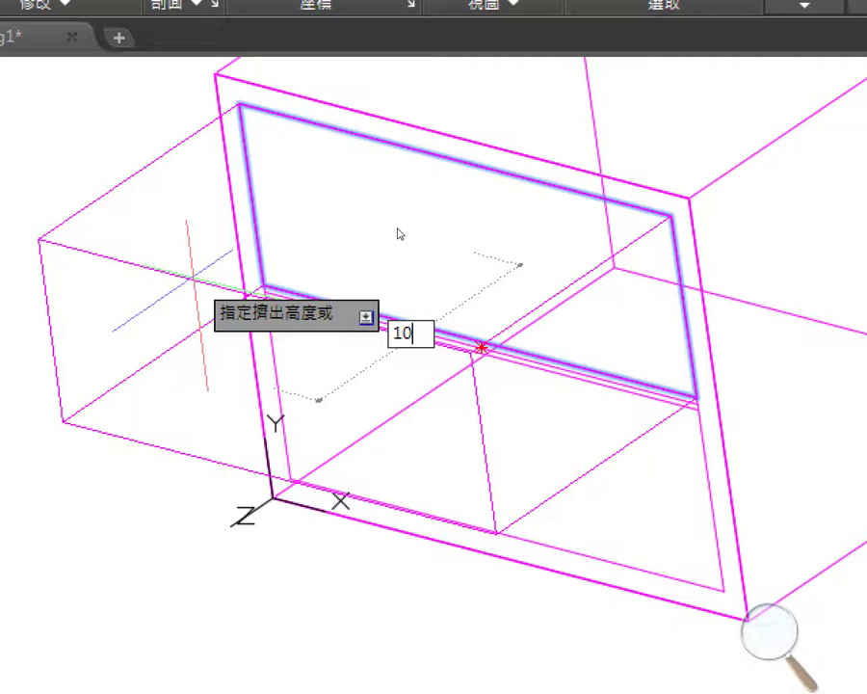
key("Return")
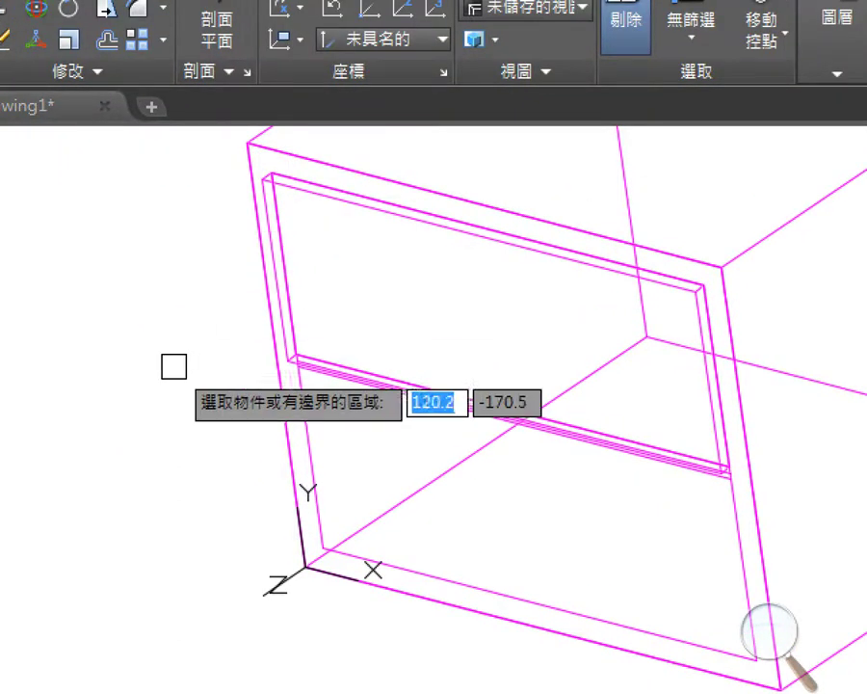
- Presspull the bounded area below the divider lines outward by 10 to form the lower drawer front
middle_click_drag(172, 418, 130, 318)
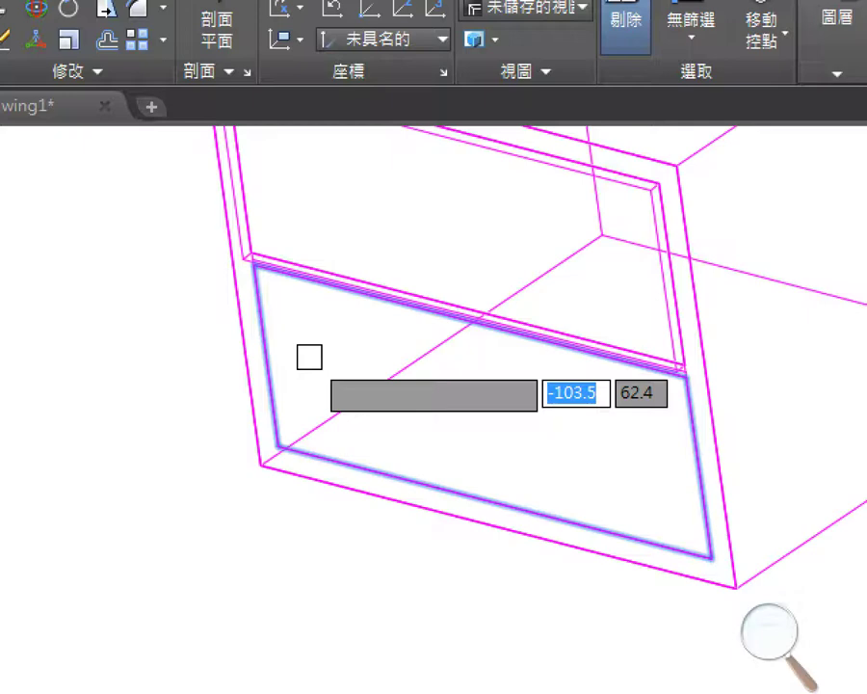
left_click(309, 357)
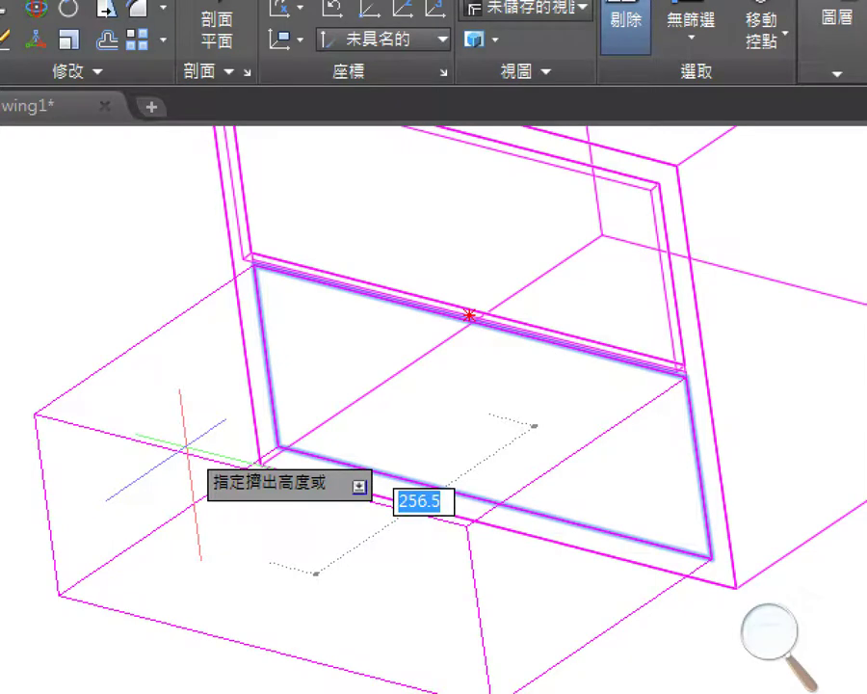
type("10")
key("Return")
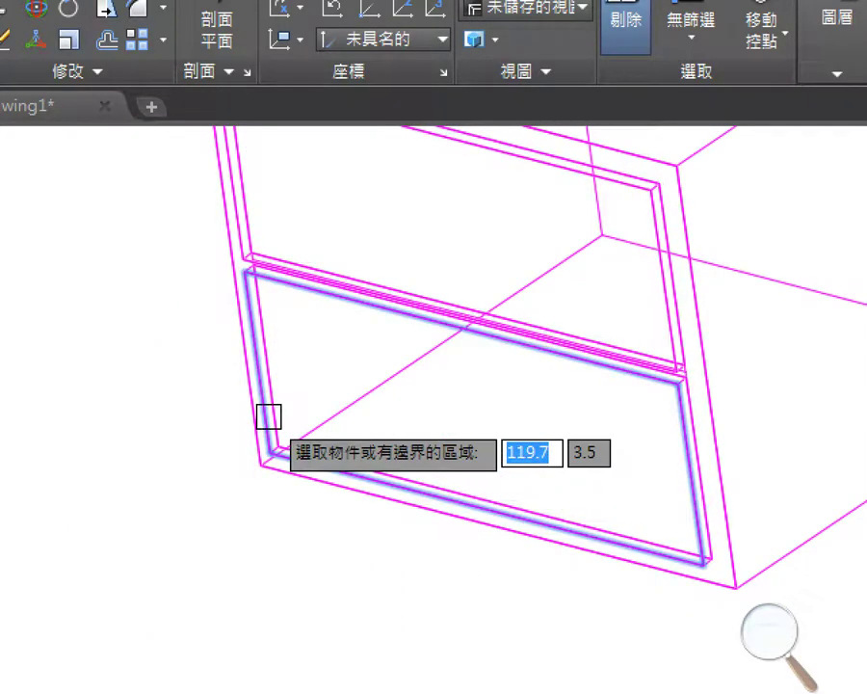
middle_click_drag(135, 344, 133, 476)
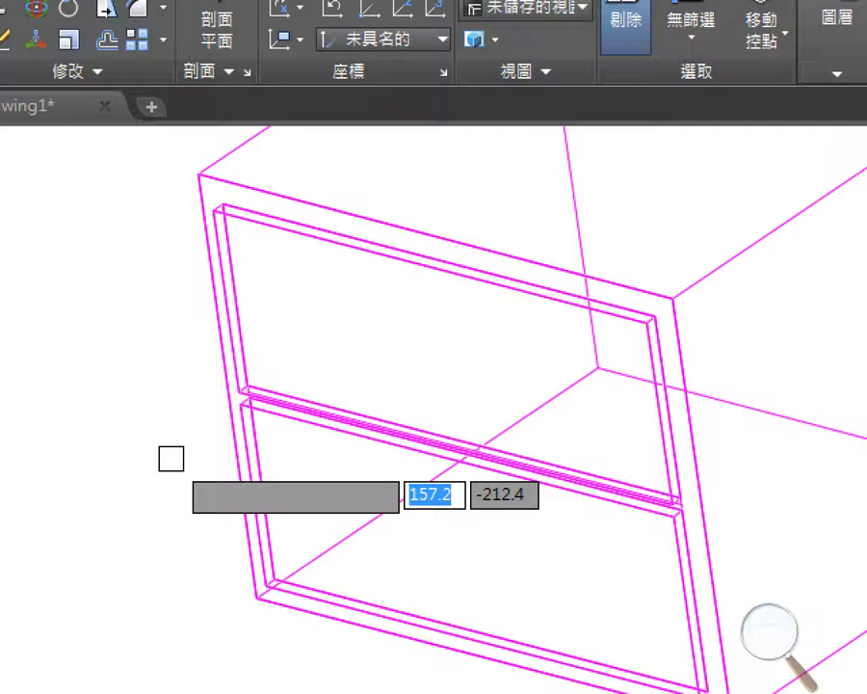
key("Return")
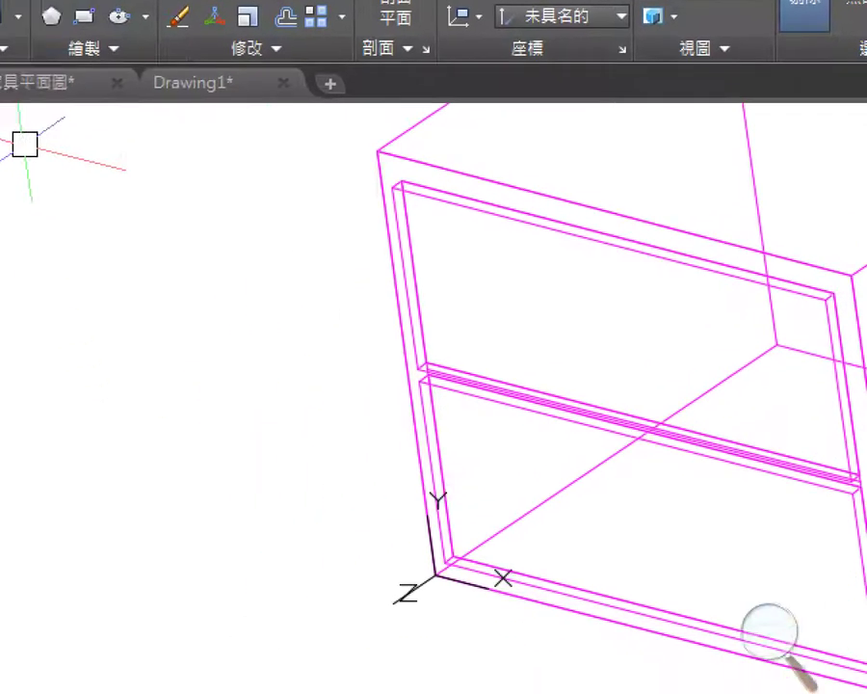
- Switch the visual style to Conceptual (概念) and bring the whole nightstand into view
left_click(143, 168)
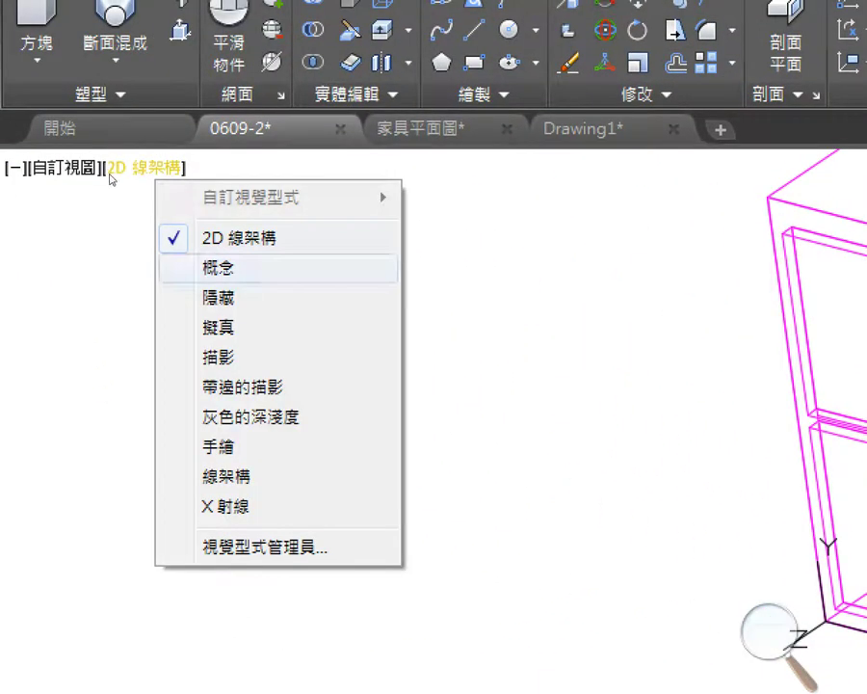
left_click(176, 265)
middle_click_drag(708, 510, 170, 494)
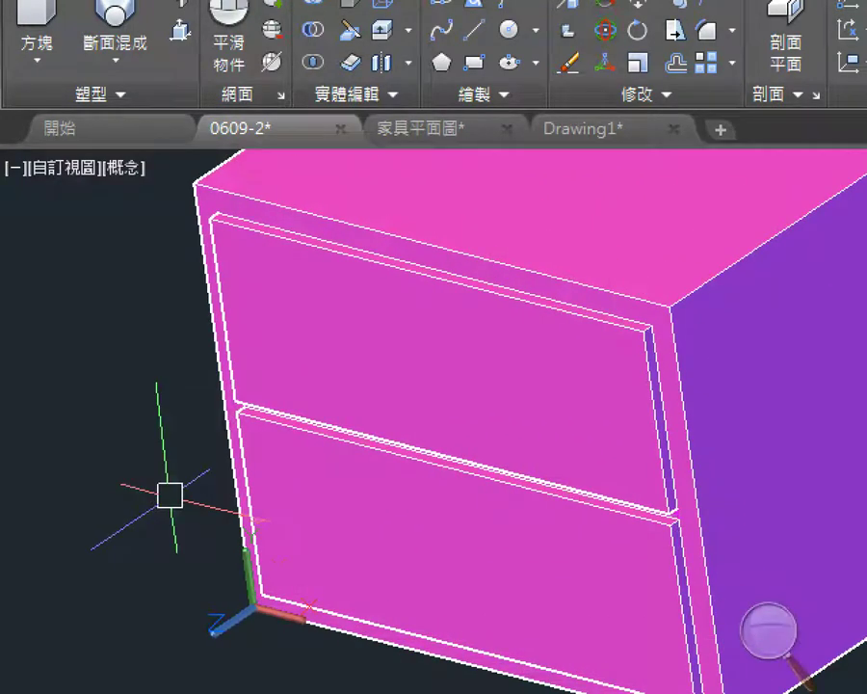
scroll(170, 494, "down", 3)
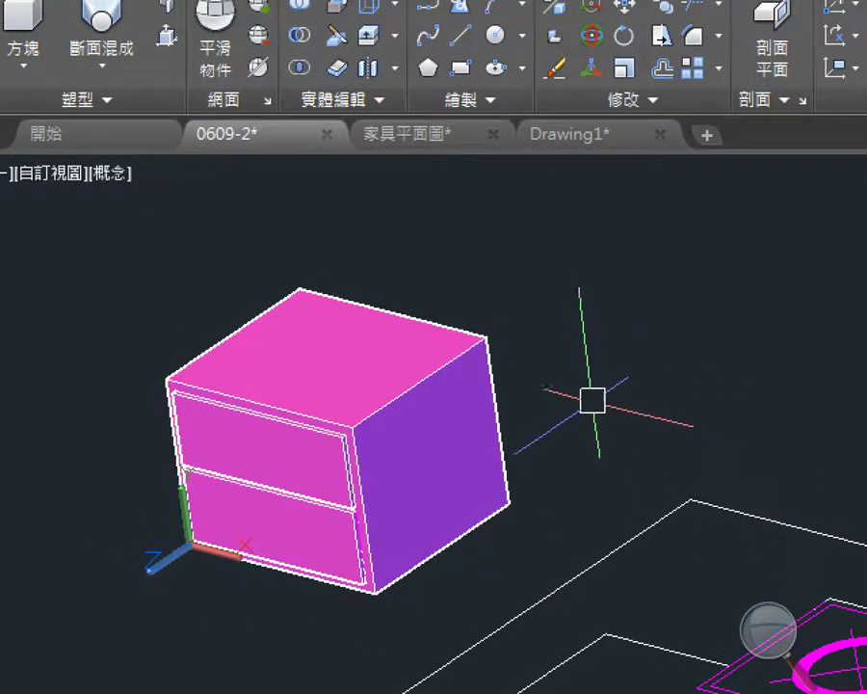
scroll(589, 395, "up", 2)
middle_click_drag(589, 395, 747, 364)
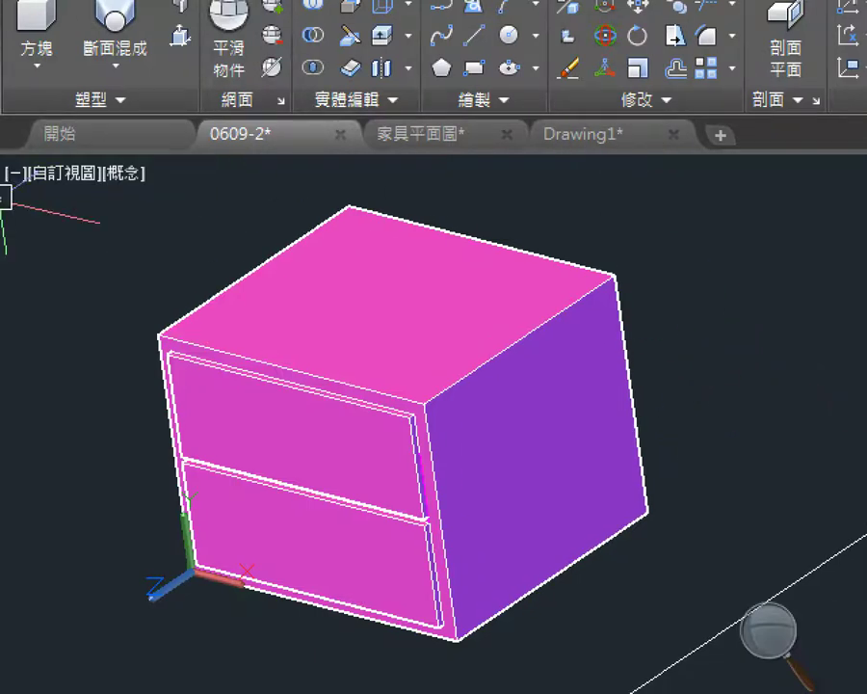
left_click(64, 173)
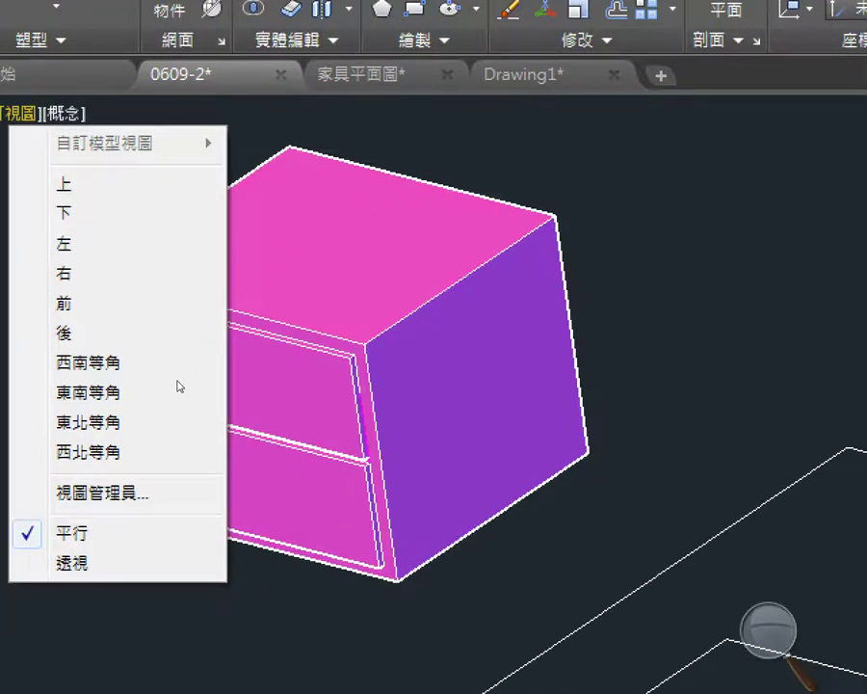
left_click(365, 653)
key("Escape")
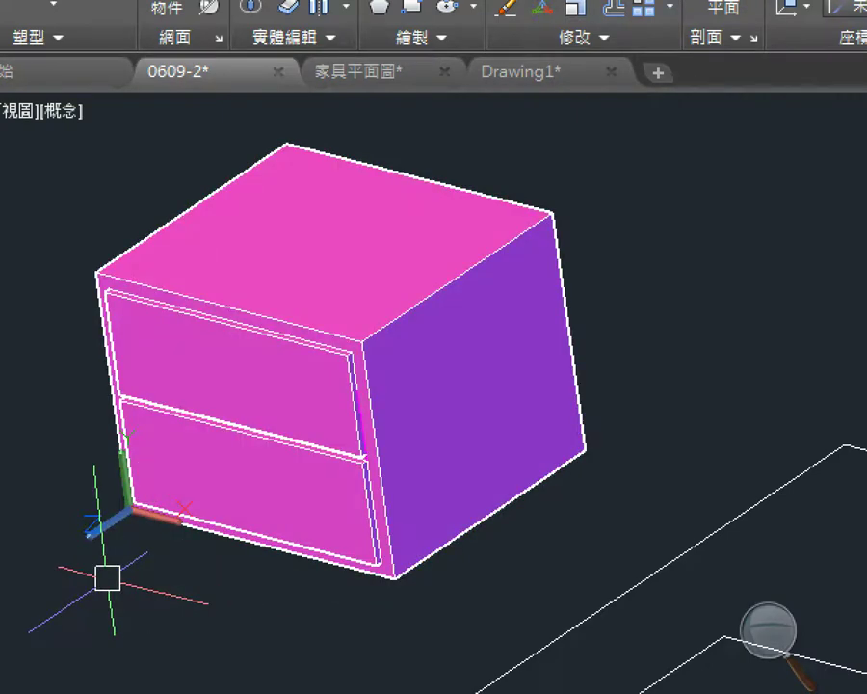
- Switch to the top view (上) with the 2D Wireframe visual style (2D 線架構) and focus on the nightstand's front edge
middle_click_drag(31, 369, 112, 358)
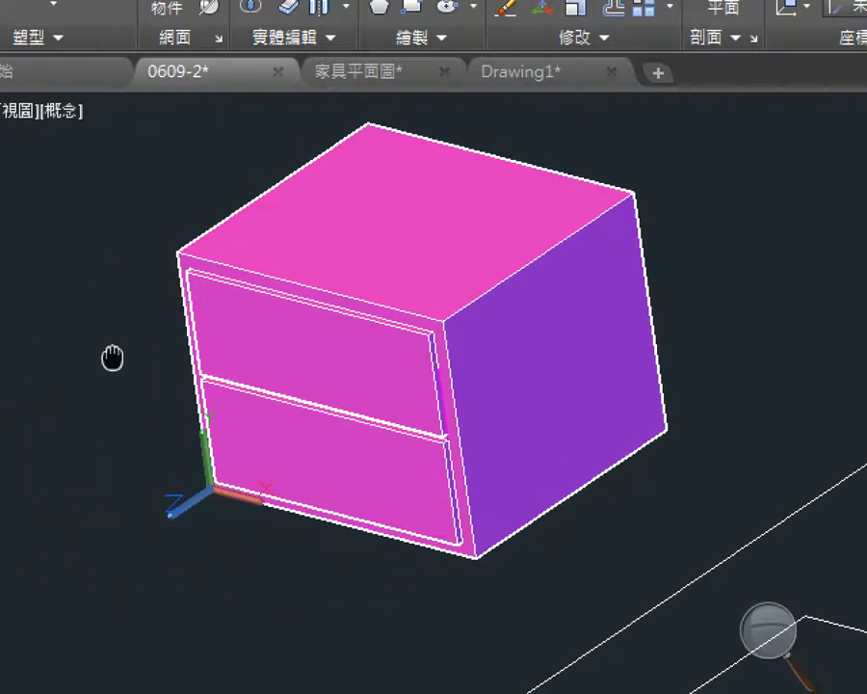
left_click(43, 132)
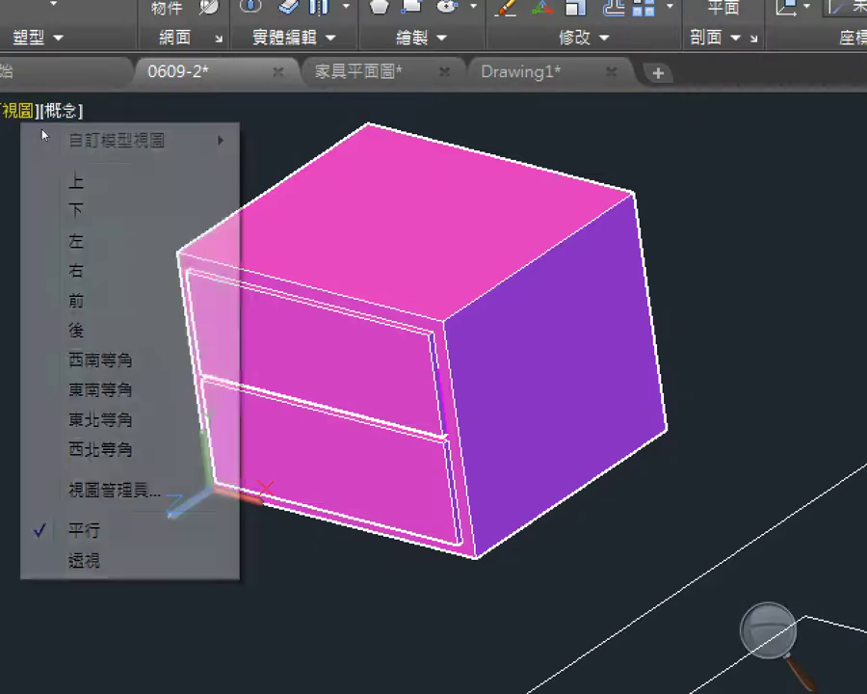
left_click(72, 174)
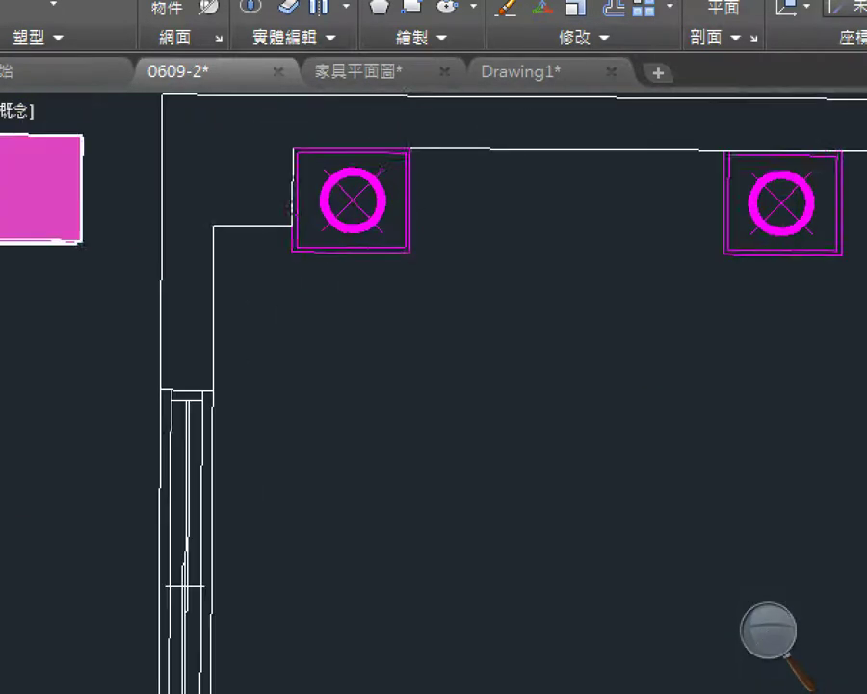
middle_click_drag(64, 367, 330, 459)
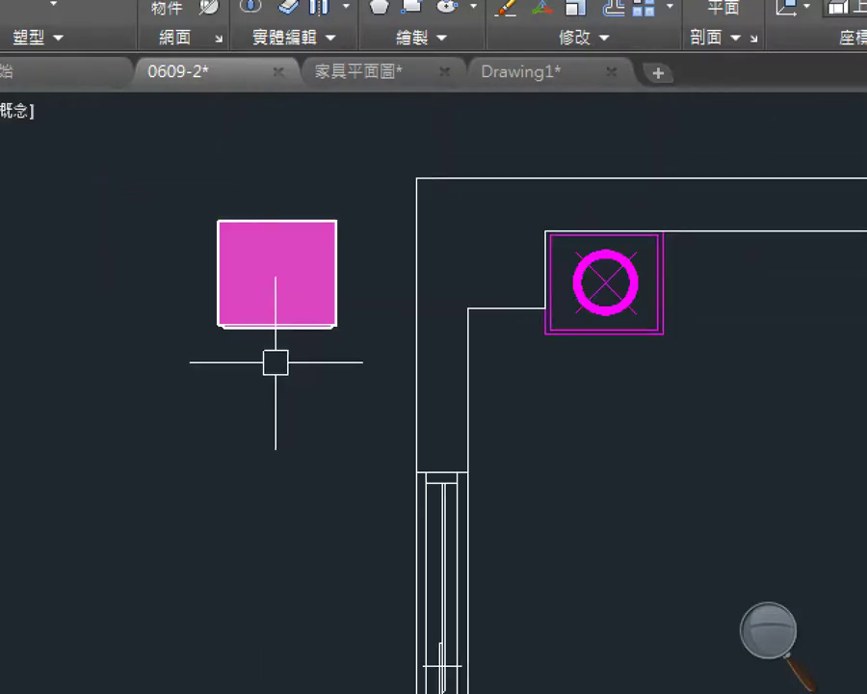
scroll(275, 360, "up", 4)
scroll(276, 363, "up", 2)
middle_click_drag(274, 359, 273, 459)
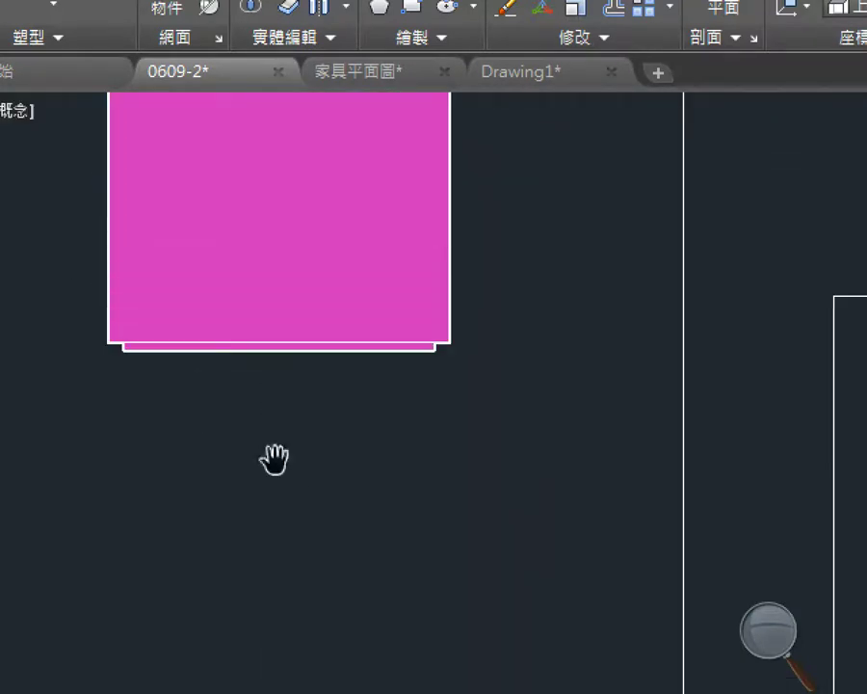
left_click(39, 131)
left_click(70, 173)
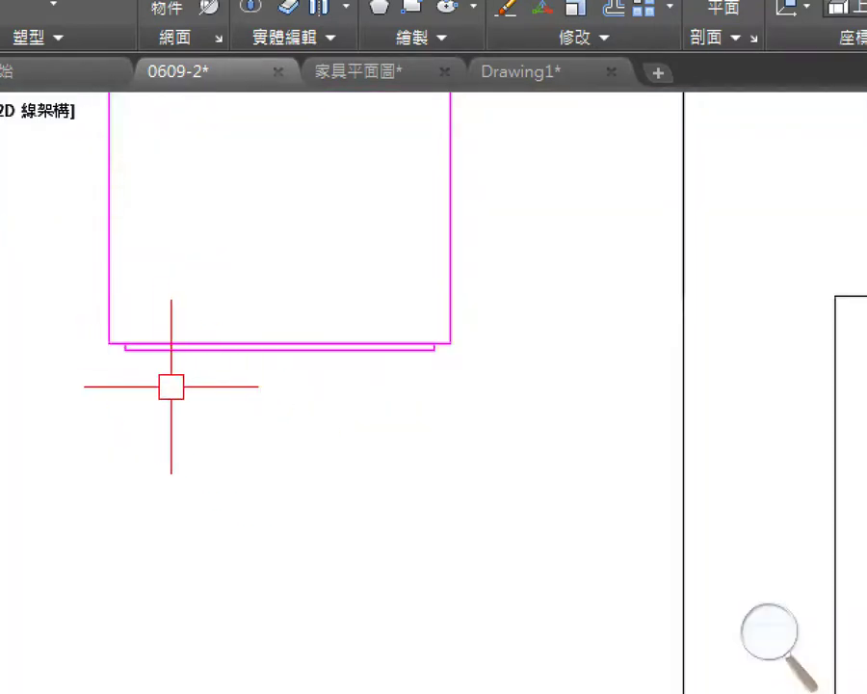
- Draw an open U-shaped polyline about 47 deep just in front of the drawer front as the handle path
scroll(160, 370, "up", 2)
middle_click_drag(303, 453, 320, 425)
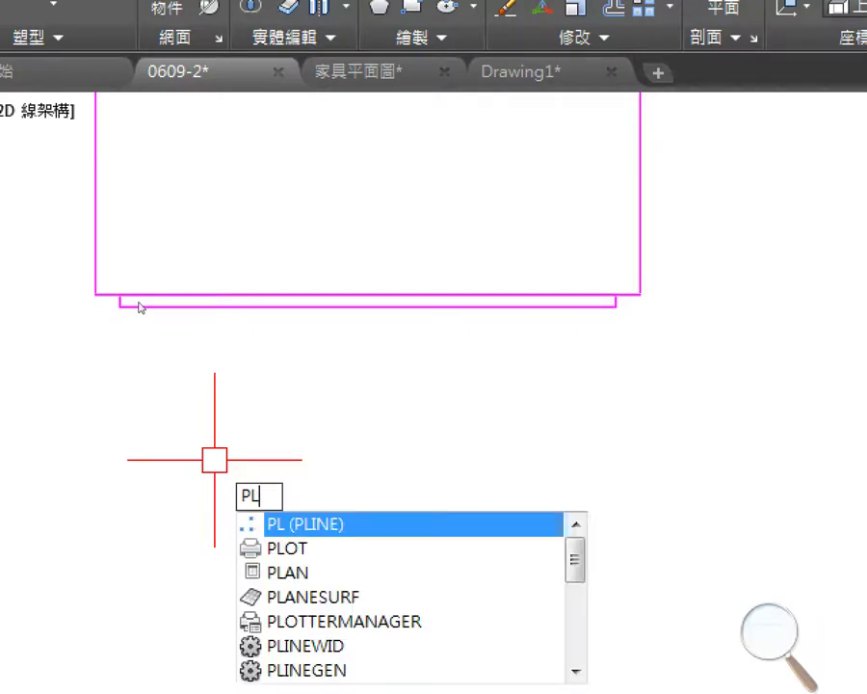
key("Return")
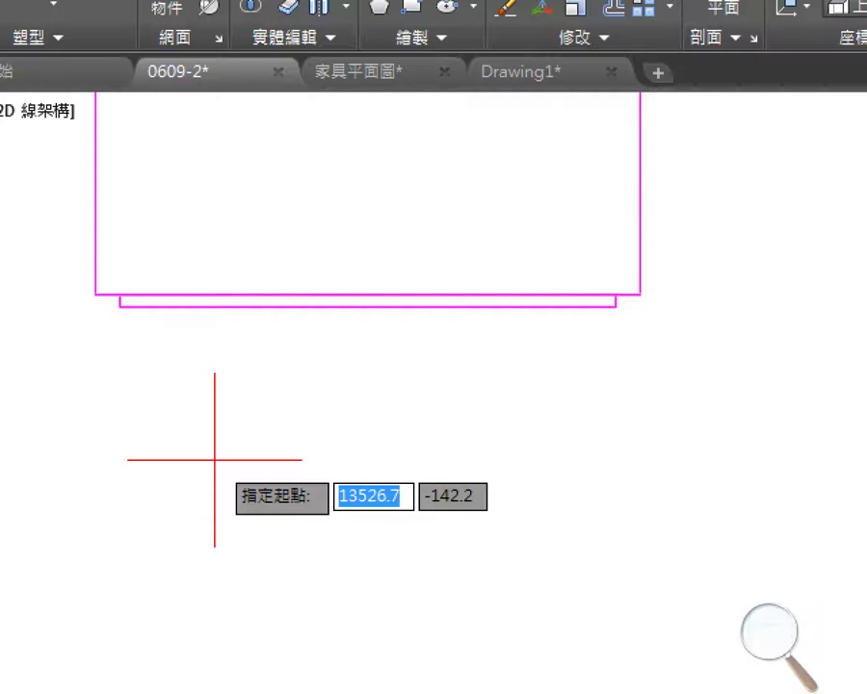
left_click(282, 329)
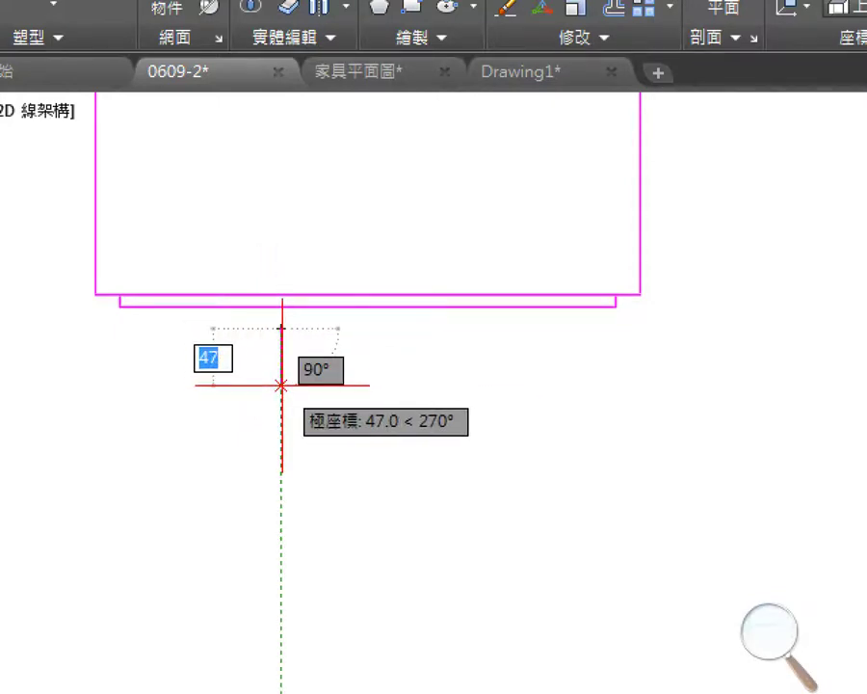
left_click(282, 385)
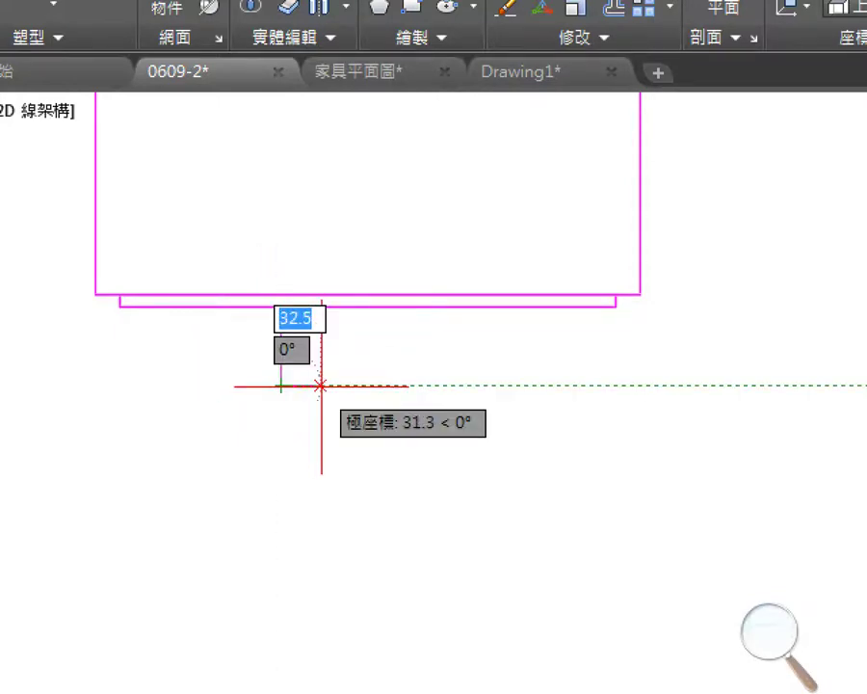
left_click(452, 385)
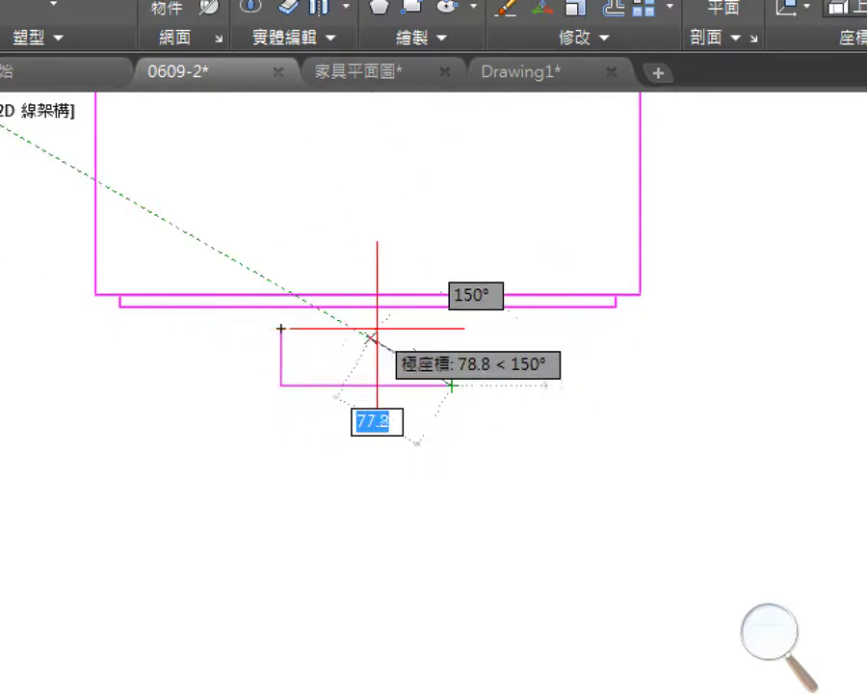
left_click(452, 329)
key("Return")
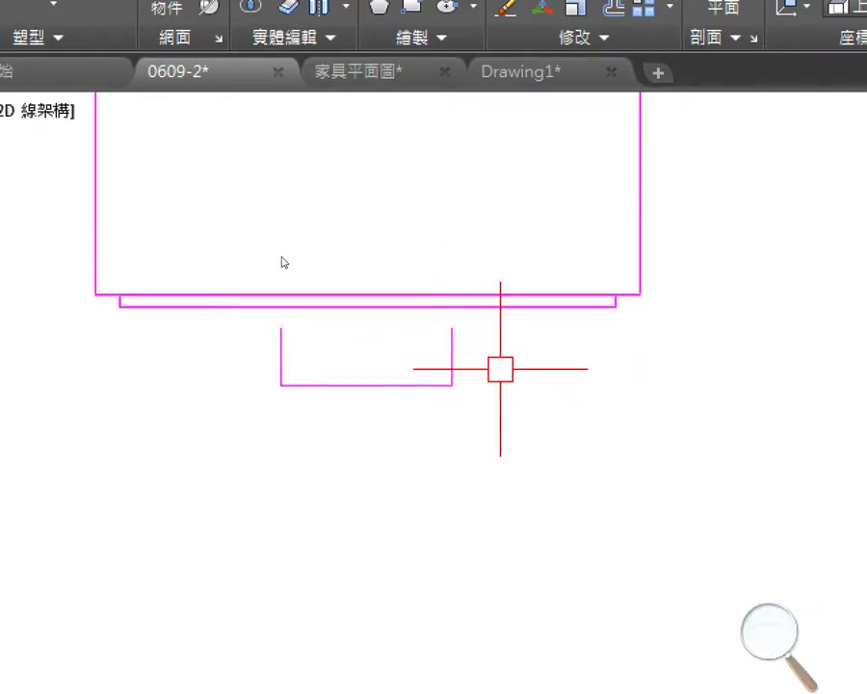
- Fillet both outer corners of the U-shaped handle path with a radius of 20
scroll(266, 395, "up", 2)
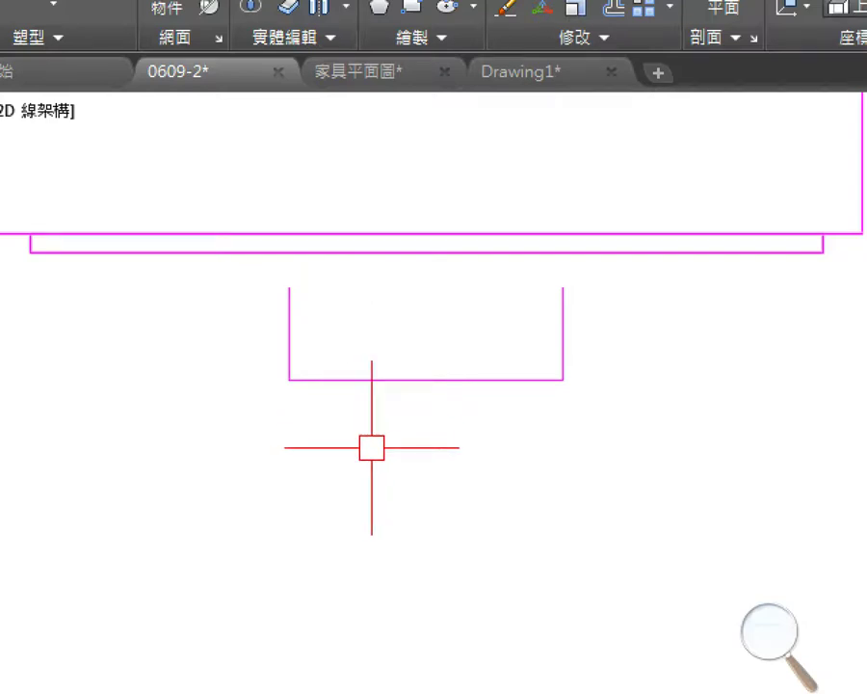
key("Return")
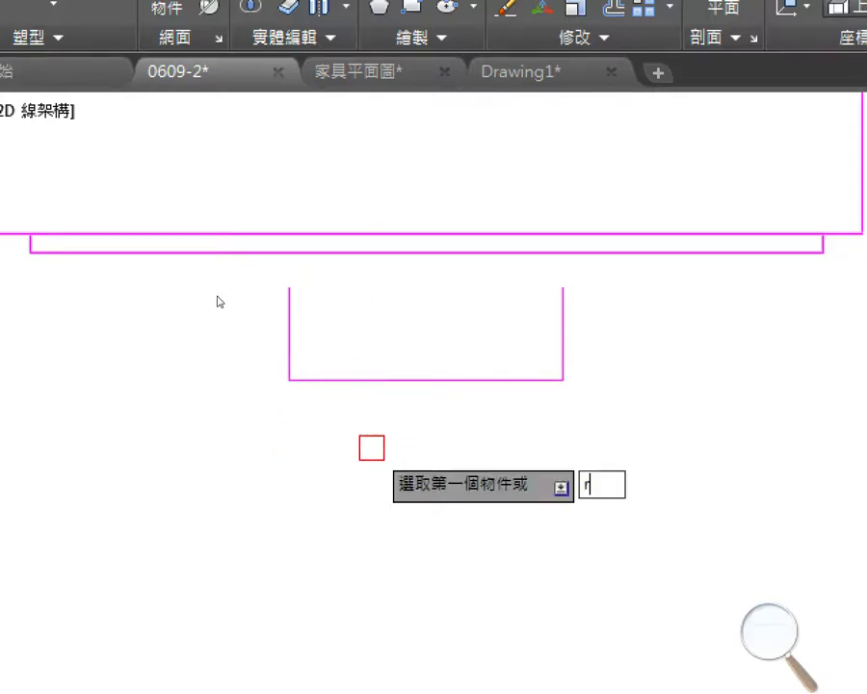
key("Return")
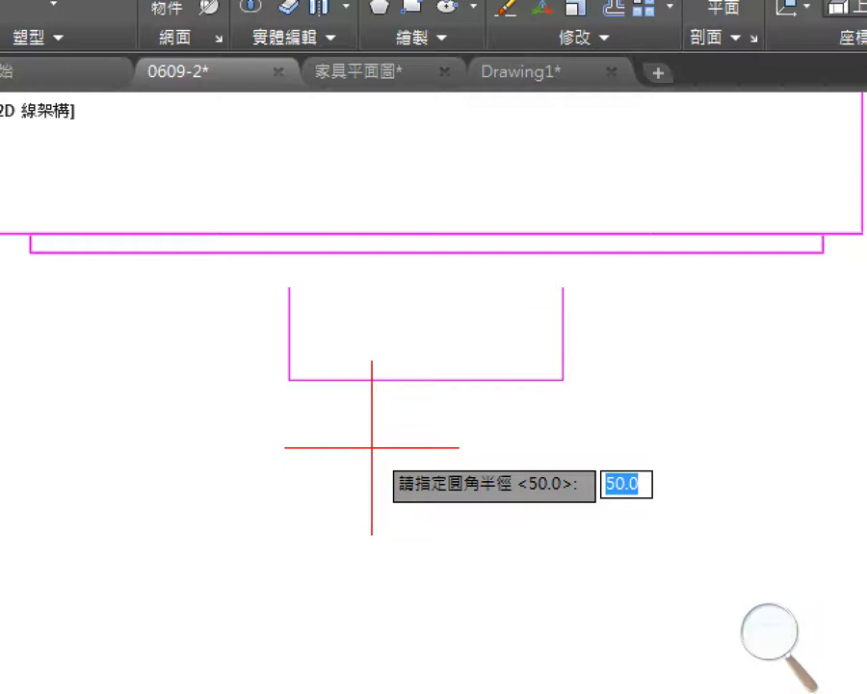
type("20")
key("Return")
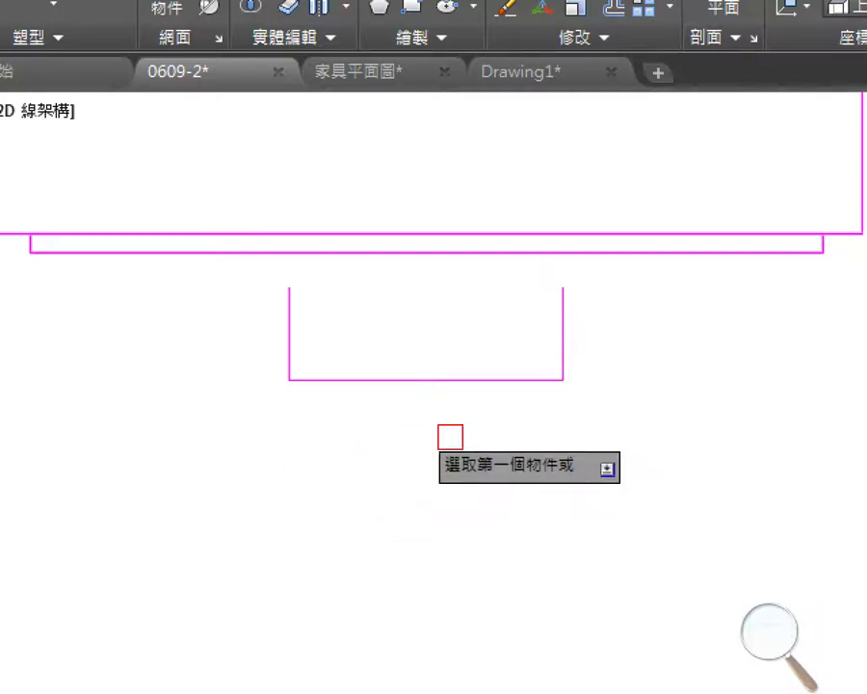
left_click(292, 329)
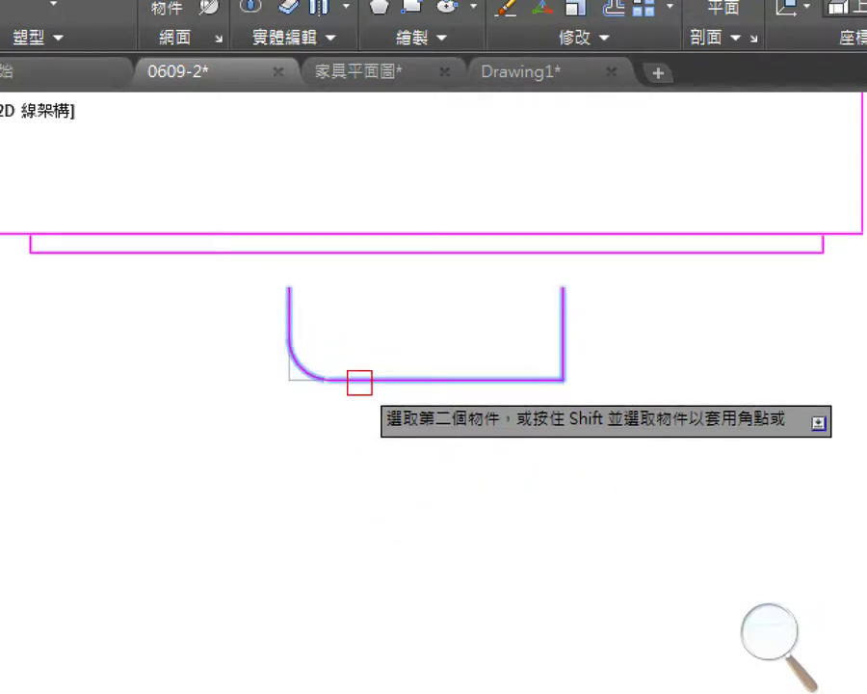
left_click(357, 378)
key("Return")
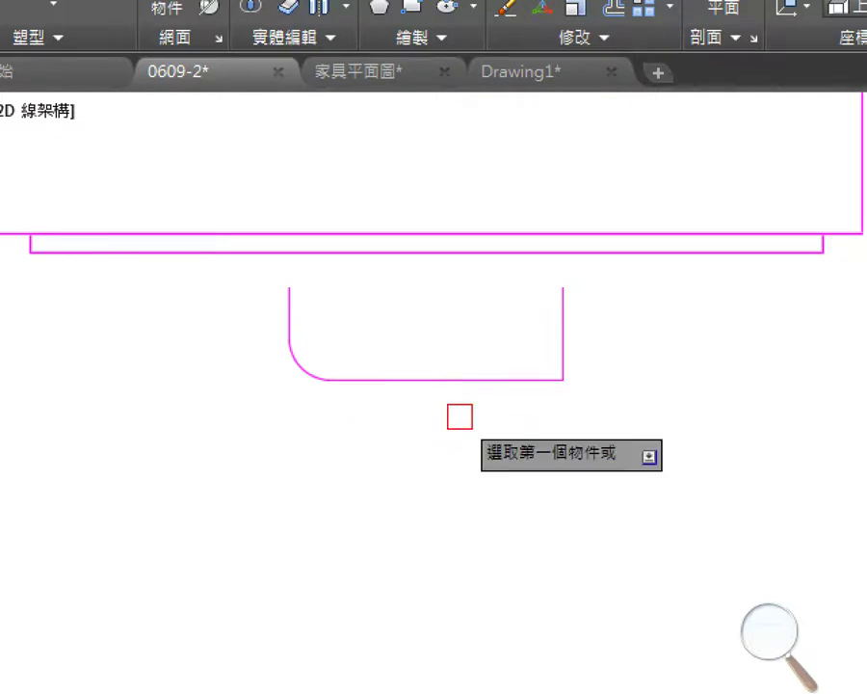
left_click(503, 379)
left_click(554, 331)
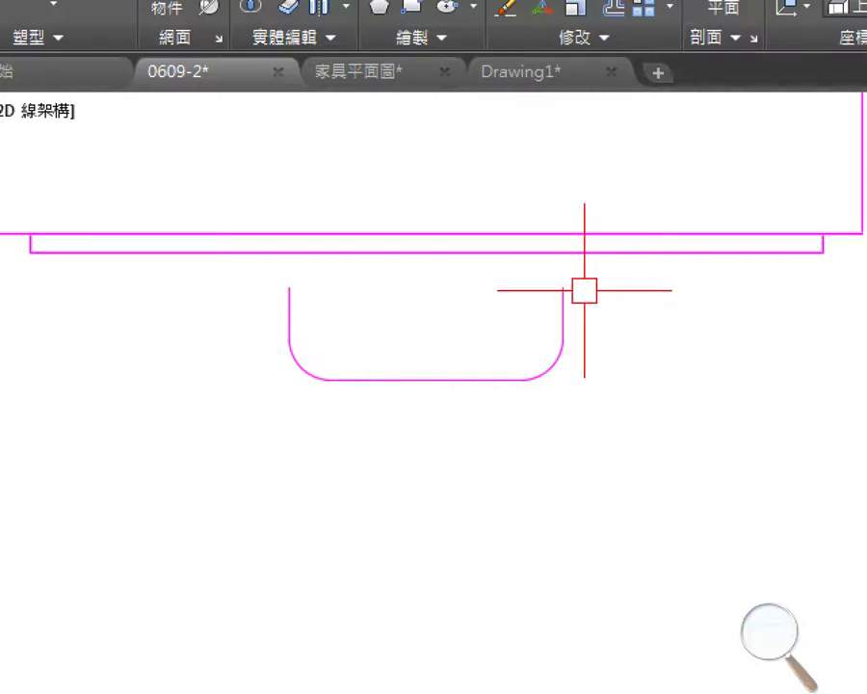
- Draw a circle with a radius of about 5.5 centred on the right end of the handle path
scroll(584, 290, "up", 5)
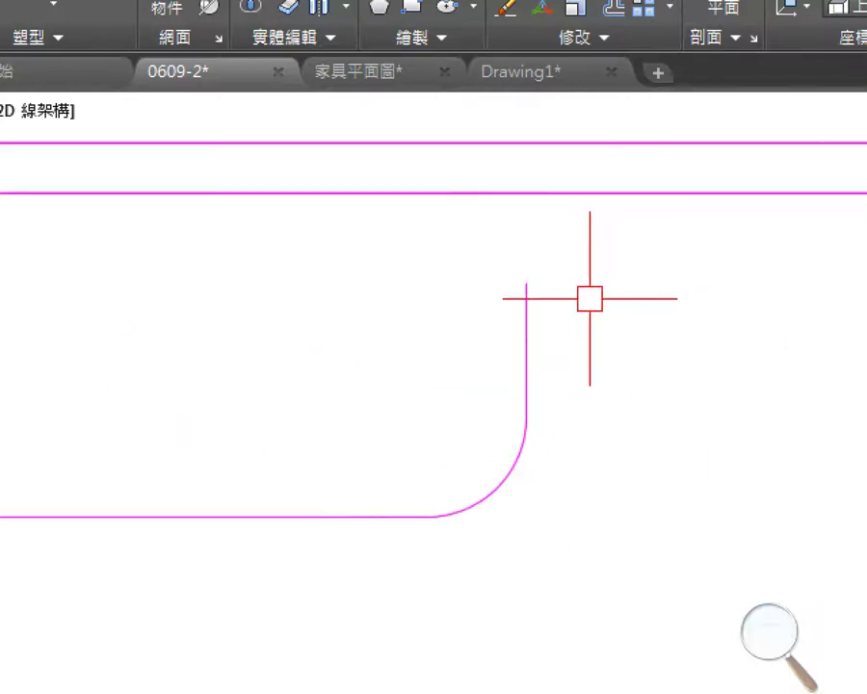
type("c")
key("Return")
left_click(525, 283)
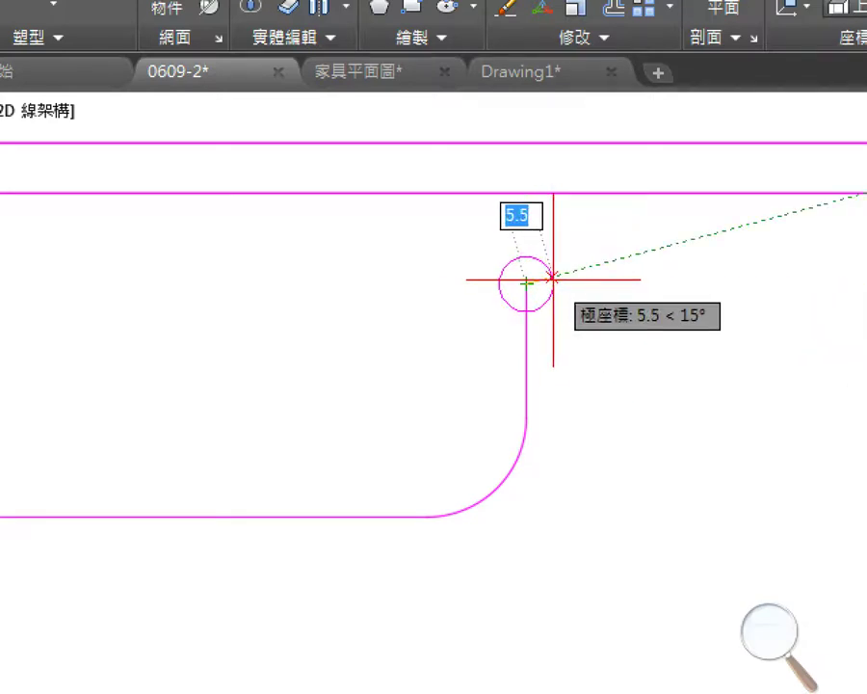
left_click(554, 279)
scroll(628, 405, "down", 3)
scroll(631, 405, "up", 2)
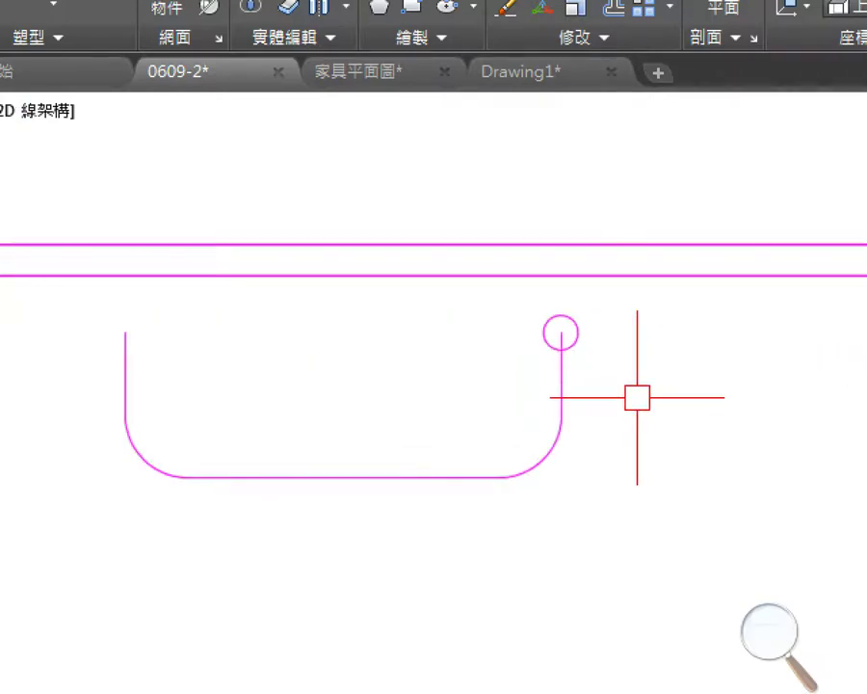
- Convert the circle at the end of the handle path into a region
type("reg")
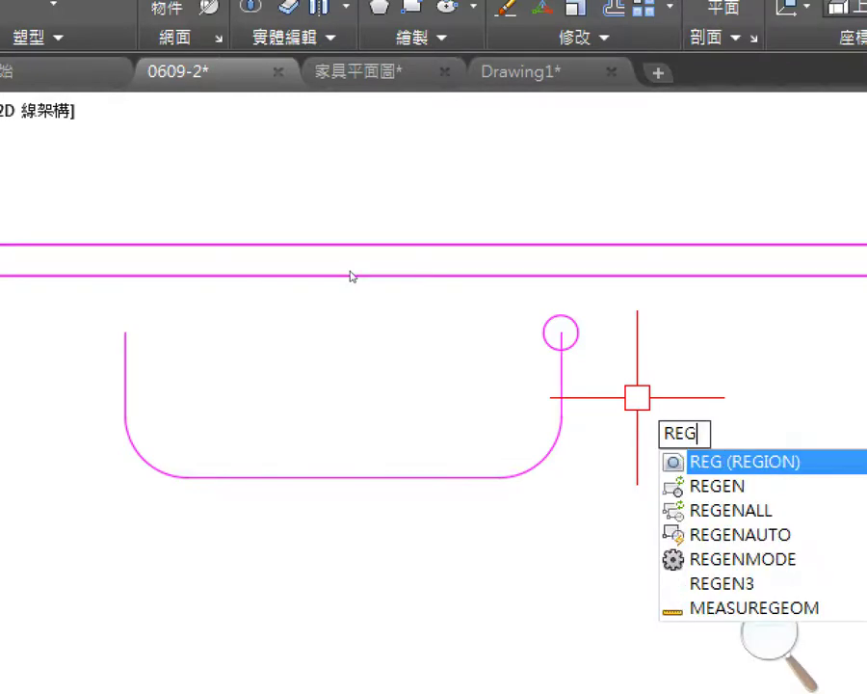
key("Return")
left_click(585, 345)
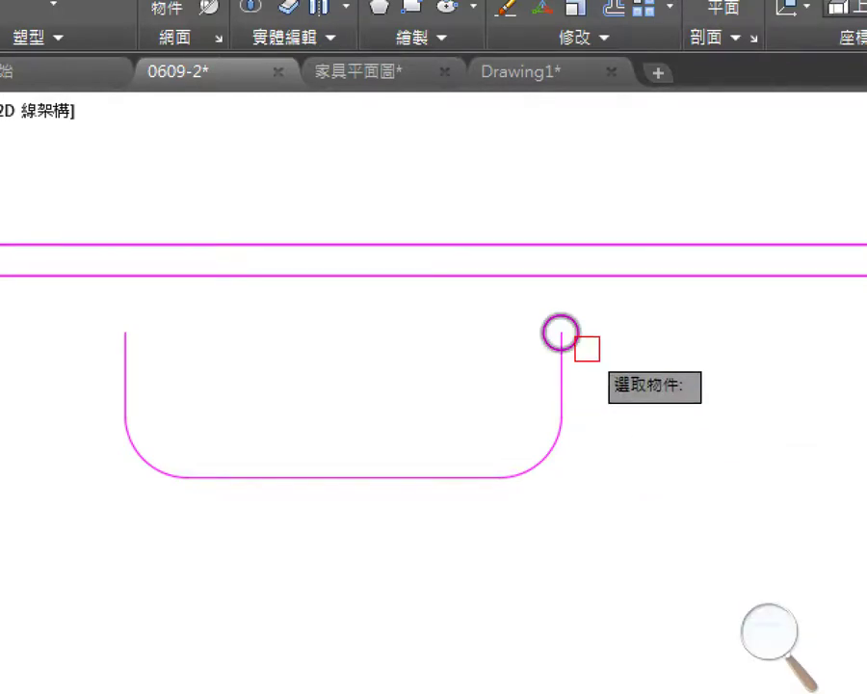
key("Return")
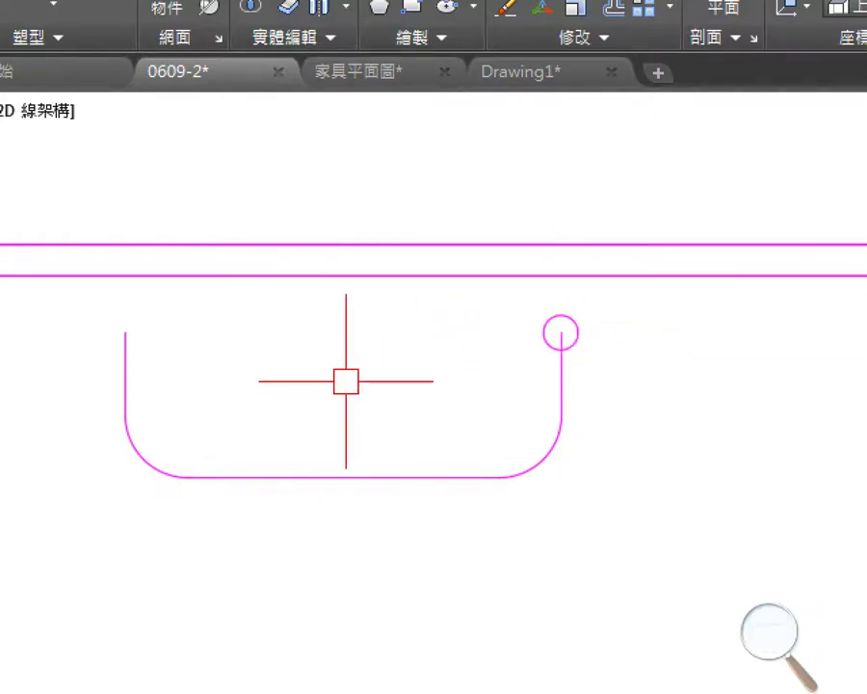
- Sweep (掃掠) the circular profile along the U-shaped path to form the solid drawer handle
scroll(346, 382, "down", 3)
scroll(290, 353, "up", 3)
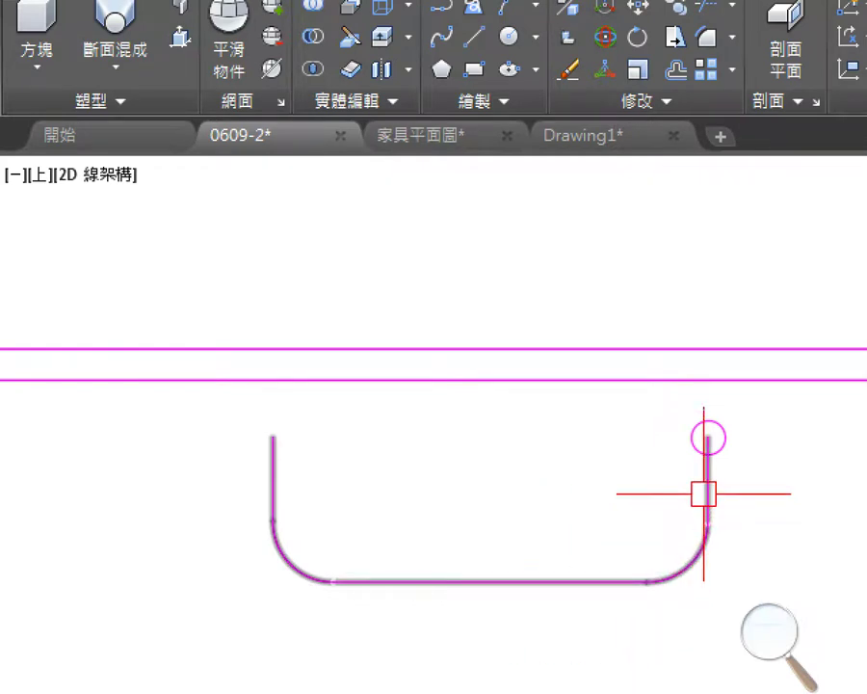
left_click(720, 449)
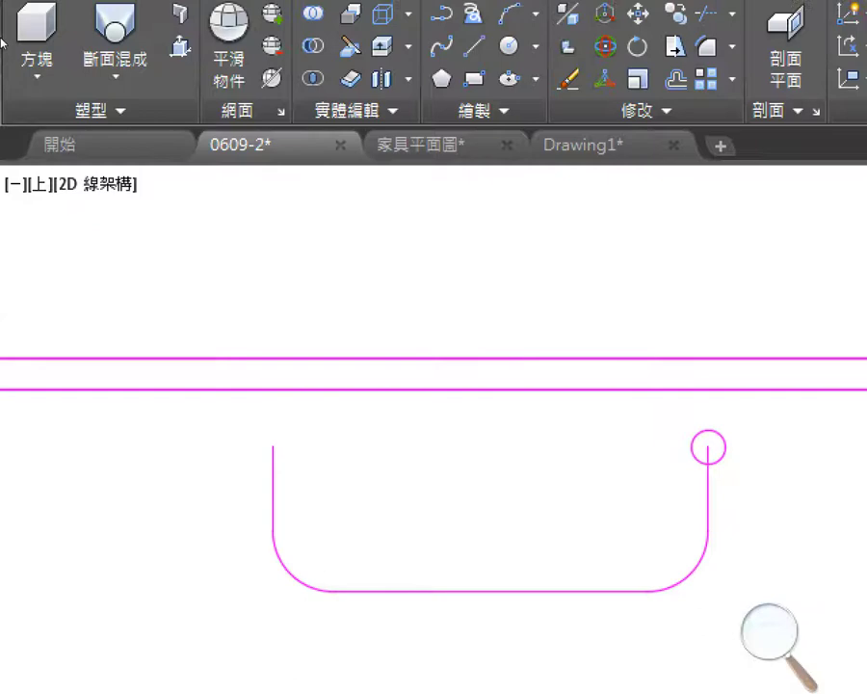
left_click(111, 139)
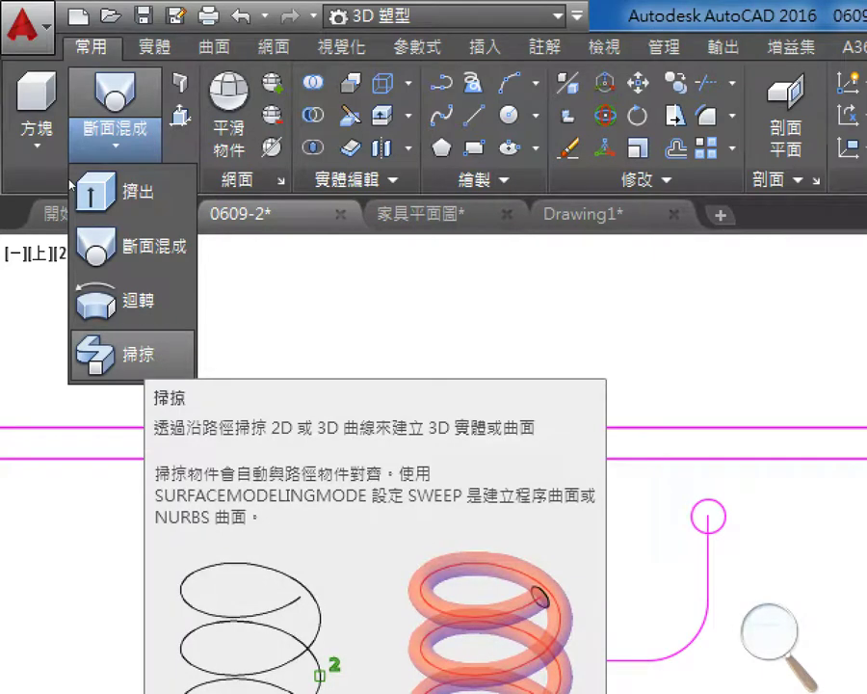
left_click(135, 354)
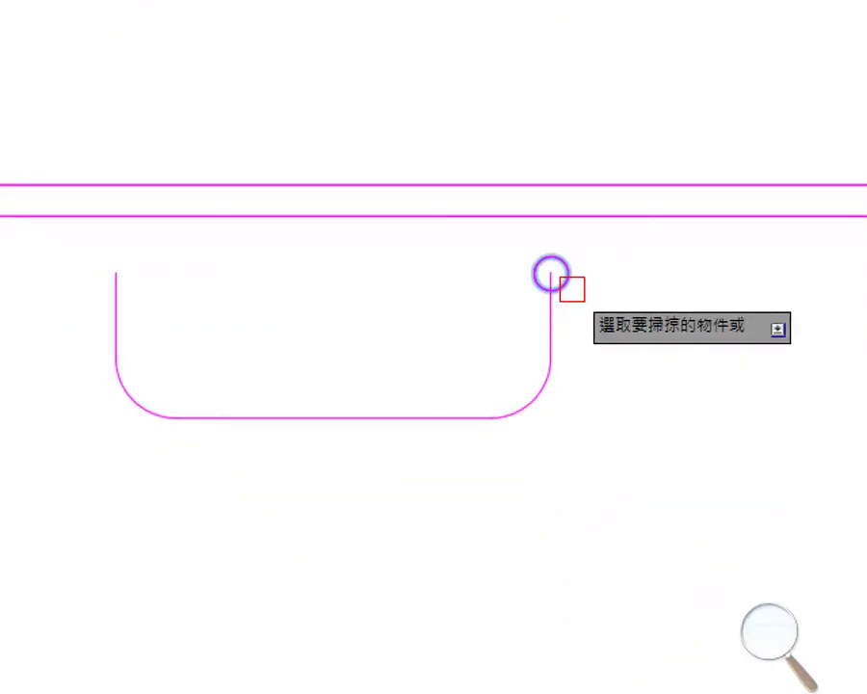
key("Return")
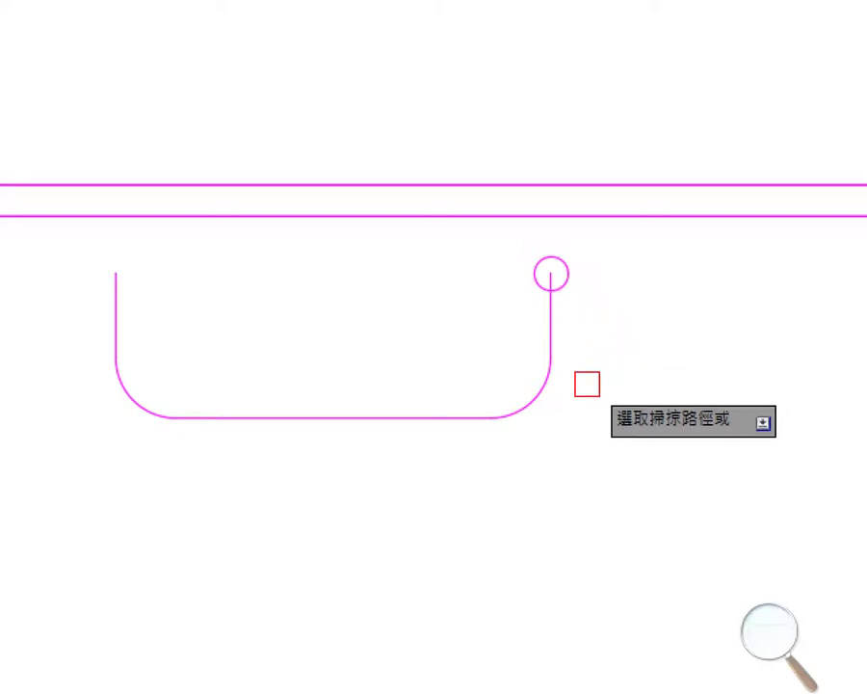
left_click(546, 384)
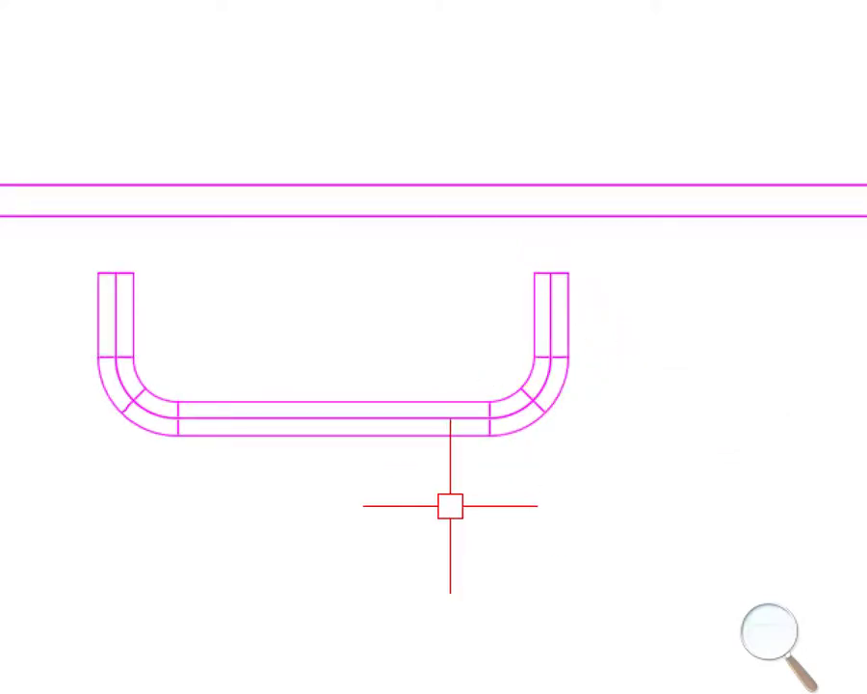
- Move the handle about 23.6 straight toward the nightstand so its two ends sink into the drawer front
scroll(450, 507, "down", 6)
scroll(440, 517, "up", 2)
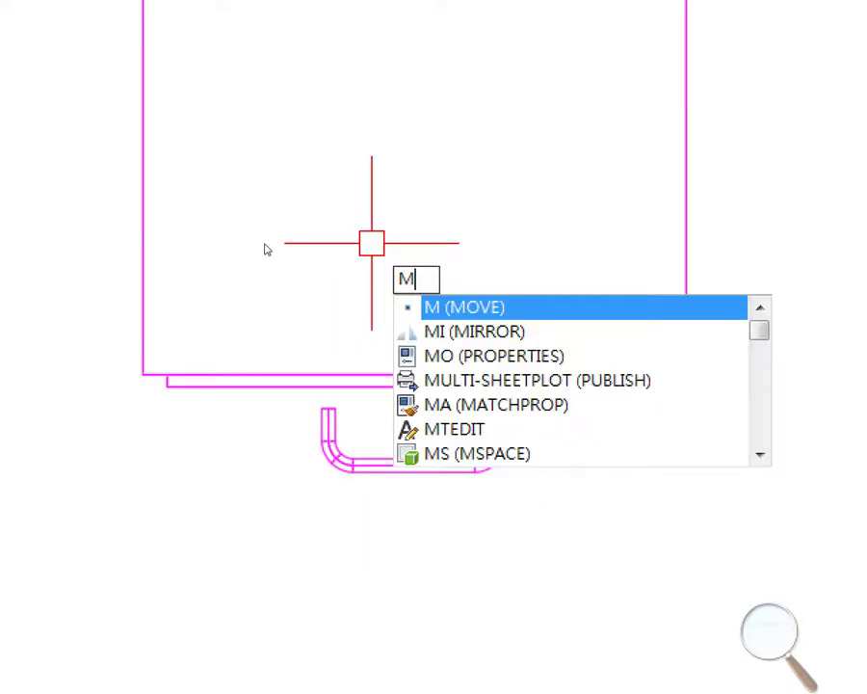
key("Return")
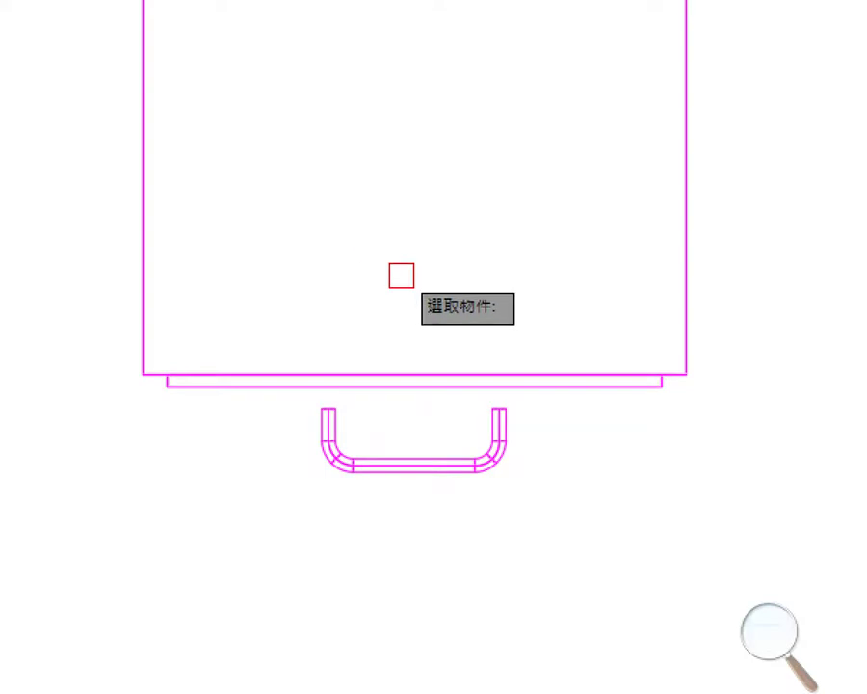
left_click(405, 450)
key("Return")
left_click(494, 574)
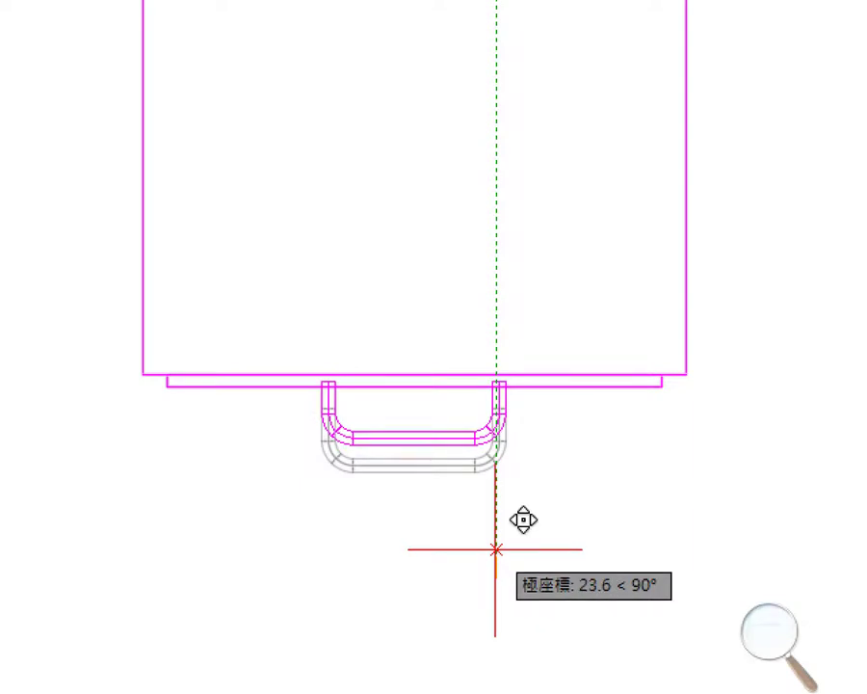
left_click(495, 549)
scroll(418, 516, "up", 2)
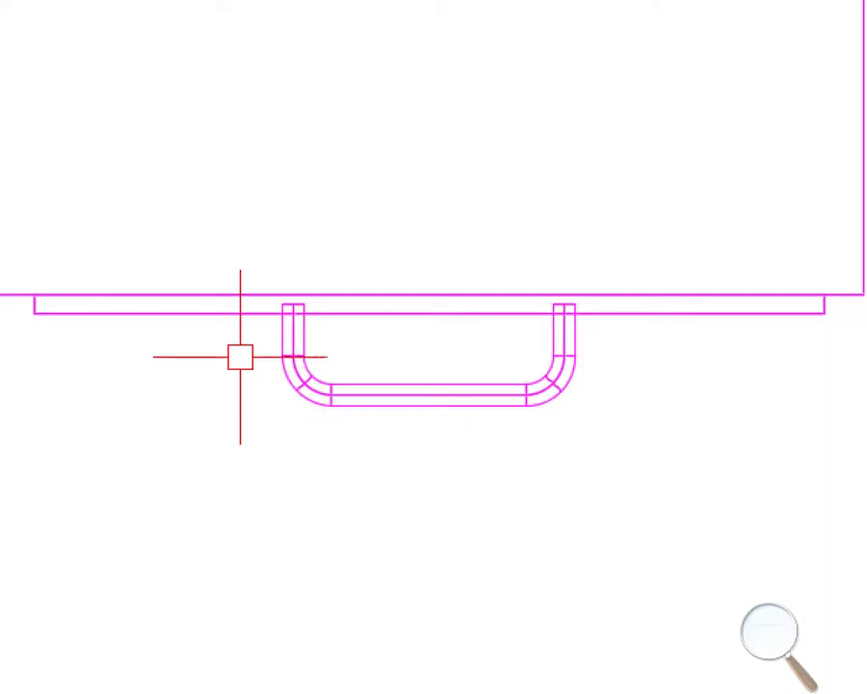
scroll(241, 362, "down", 4)
mouse_move(241, 362)
middle_mouse_down()
mouse_move(315, 486)
mouse_move(334, 497)
middle_mouse_up()
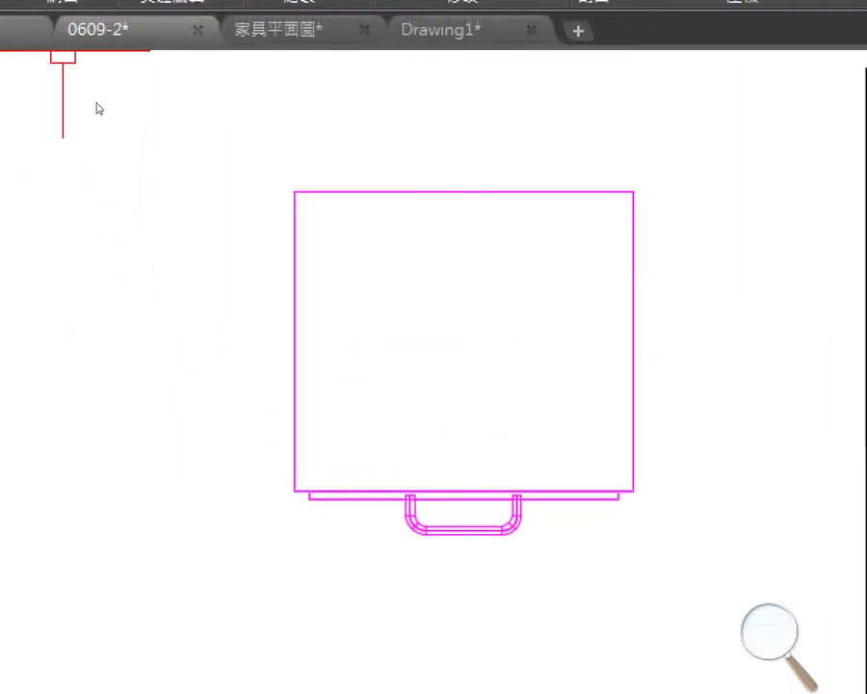